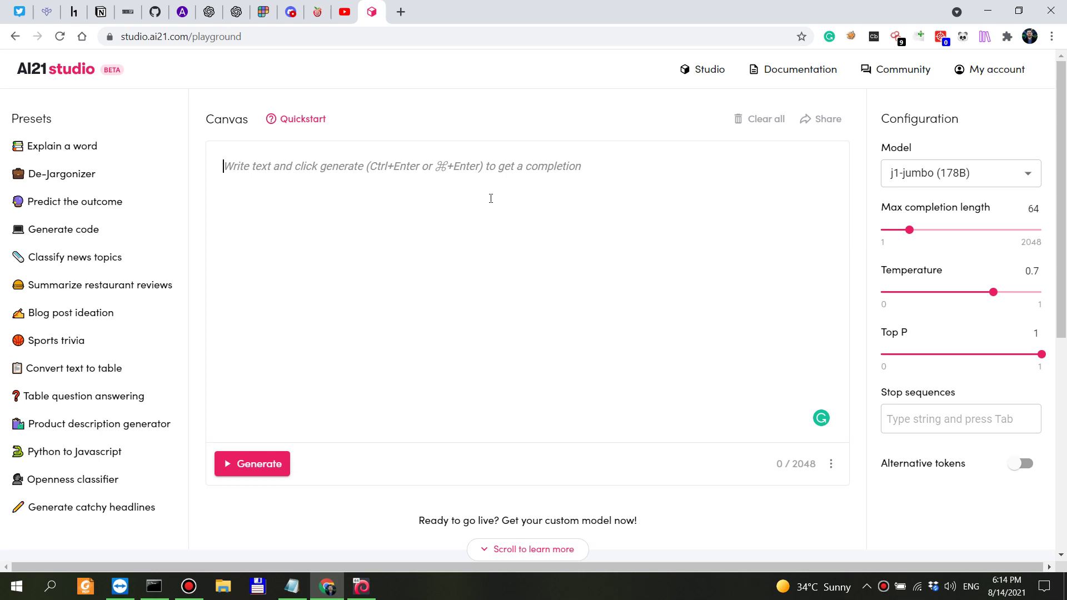
Check which language models the playground's configuration offers, keeping j1-jumbo (178B) selected.
left_click(491, 198)
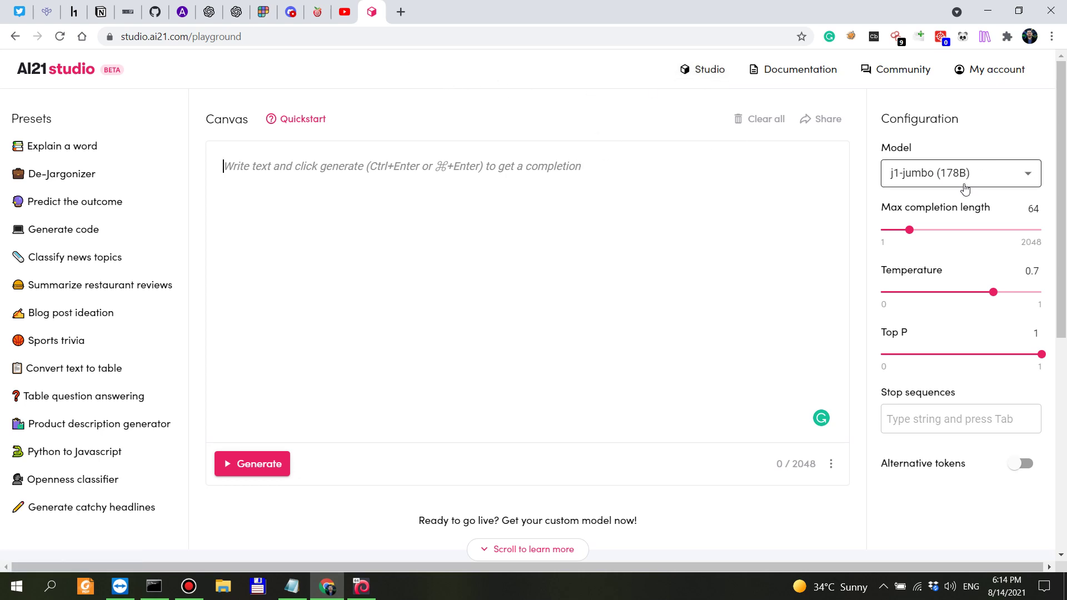
left_click(936, 172)
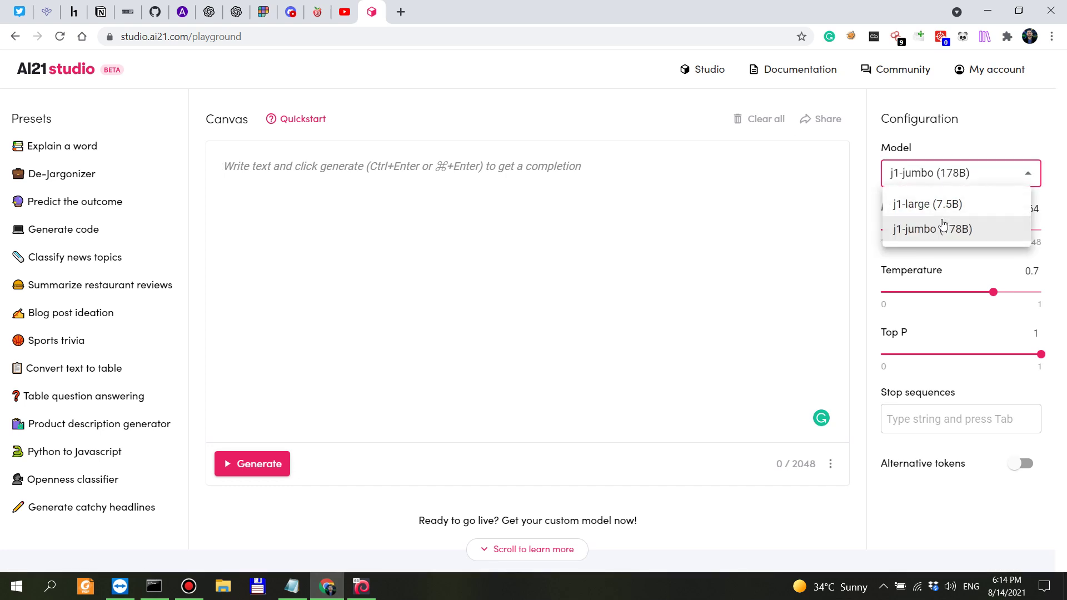
left_click(833, 199)
left_click(924, 185)
left_click(804, 204)
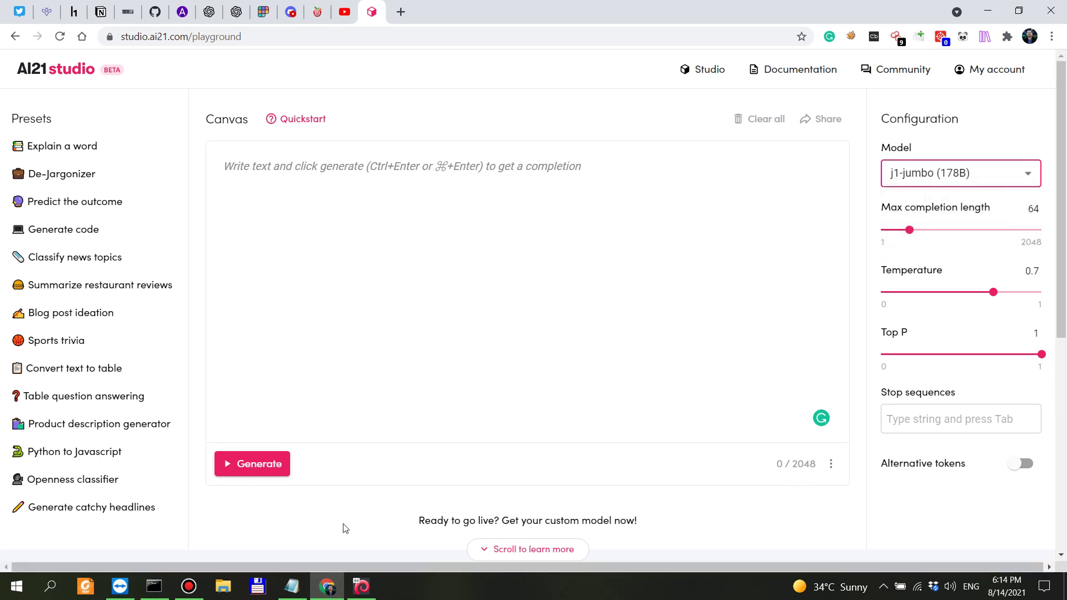
left_click(189, 586)
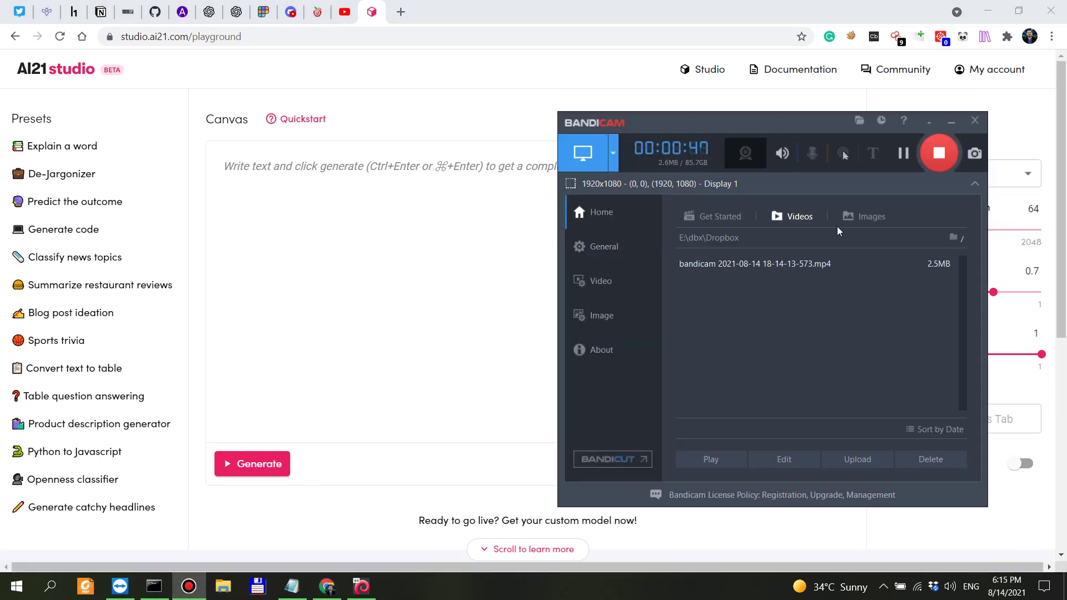
left_click(951, 120)
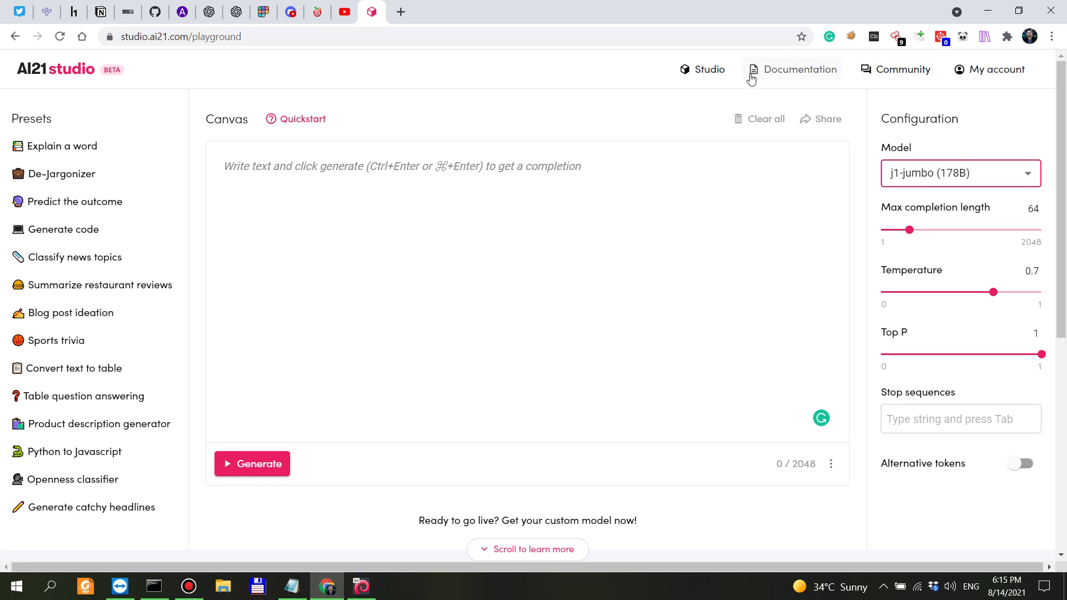
Open the AI21 Studio documentation in a new browser tab, keeping the playground open.
right_click(810, 72)
left_click(858, 81)
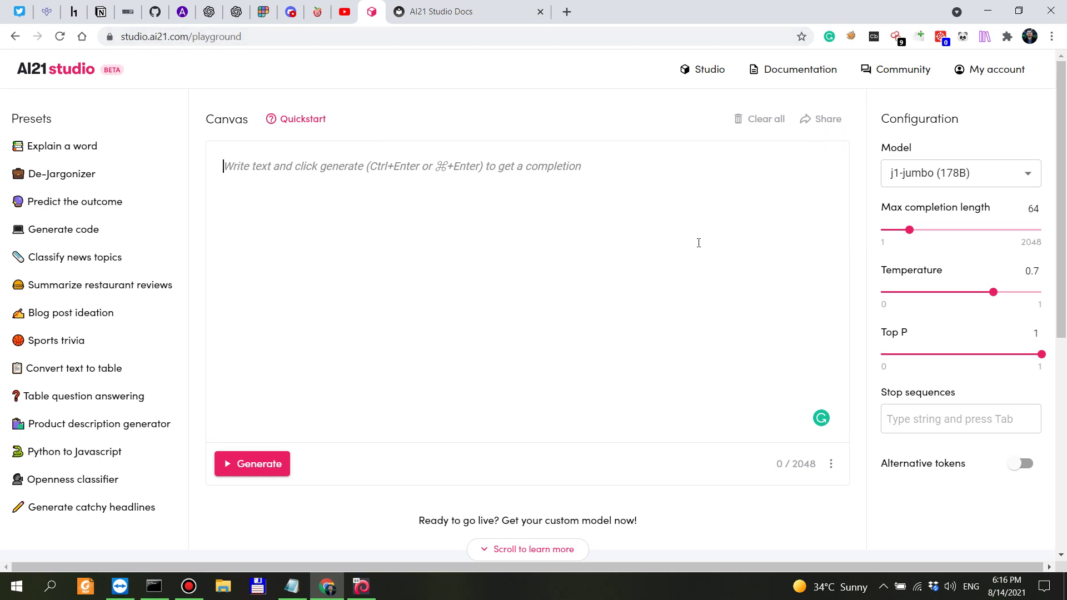
Open the account page and examine the daily token quotas for the j1-jumbo and j1-large models.
left_click(979, 74)
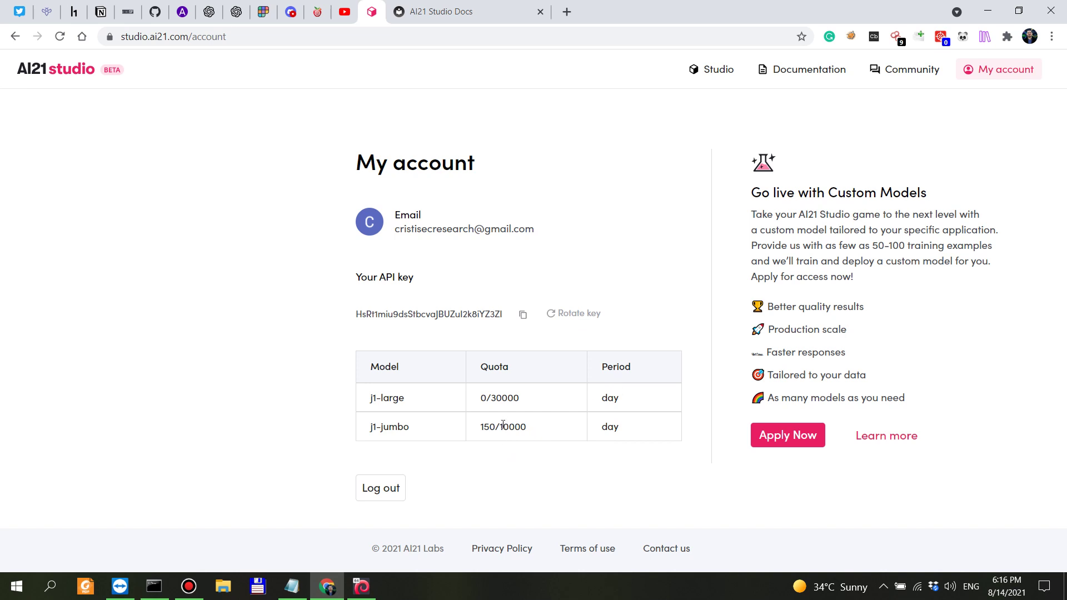
left_click_drag(503, 426, 533, 434)
left_click(533, 434)
left_click_drag(500, 428, 532, 431)
left_click(531, 429)
left_click_drag(527, 428, 502, 431)
left_click(610, 424)
left_click_drag(619, 431, 604, 430)
left_click_drag(509, 426, 543, 427)
left_click_drag(491, 397, 522, 404)
left_click_drag(377, 398, 405, 398)
left_click(407, 400)
Open the usage quotas page from the documentation overview in a separate browser tab.
left_click(432, 17)
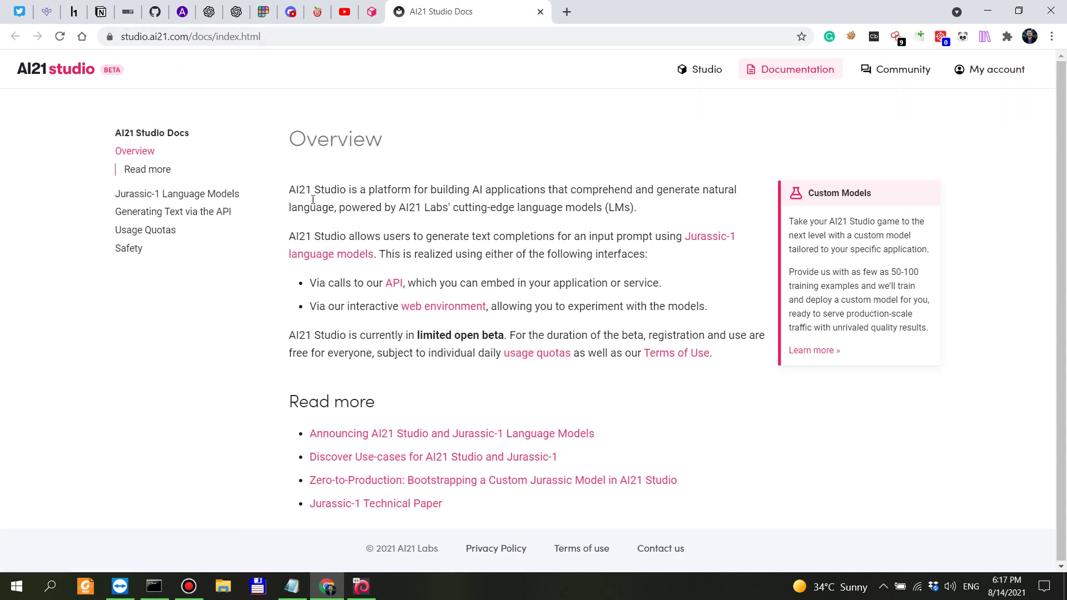
right_click(548, 358)
left_click(579, 366)
left_click(592, 7)
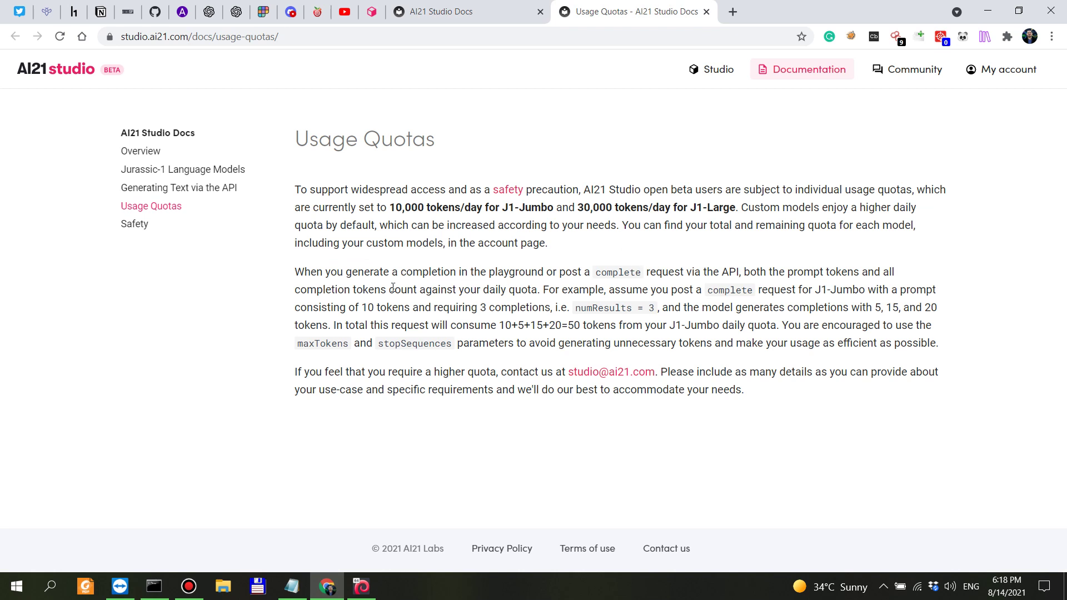
Read the Usage Quotas page for the daily limits per model, quota increases and how prompt and completion tokens are counted.
left_click_drag(374, 270, 521, 266)
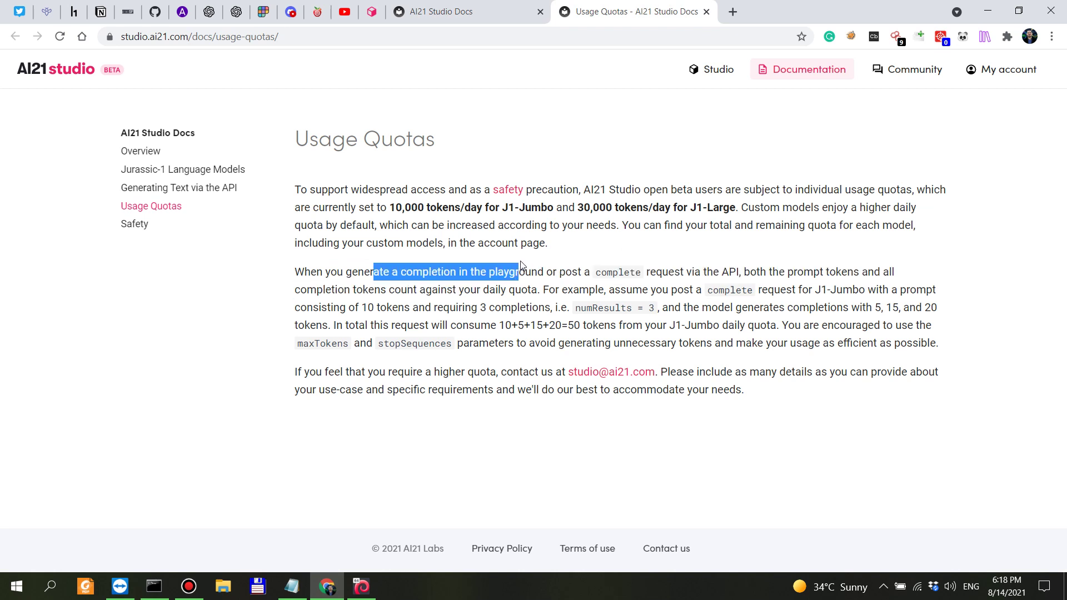
left_click_drag(333, 207, 405, 204)
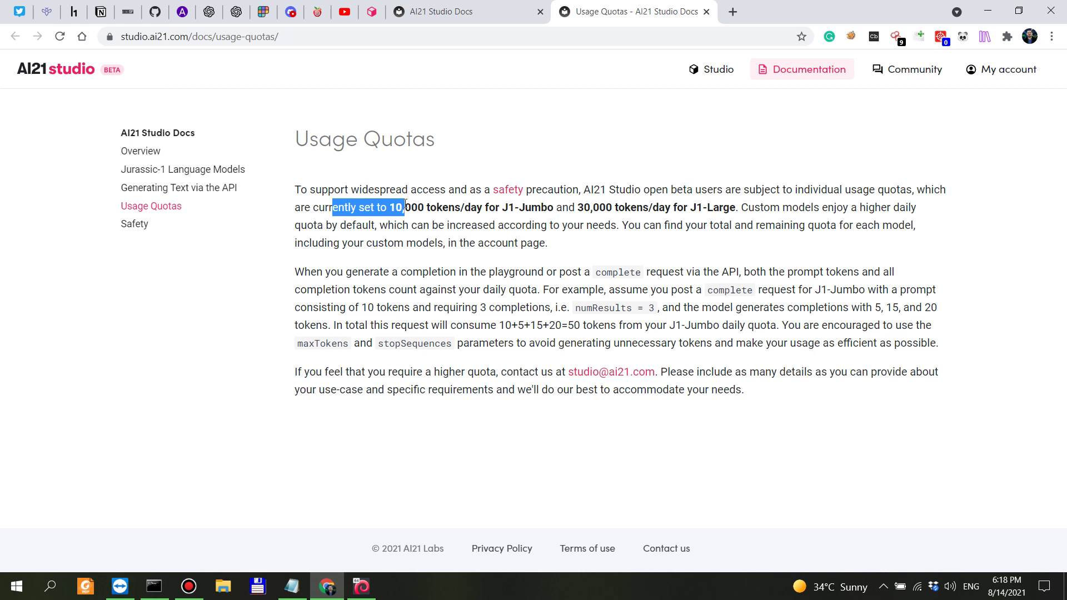
left_click_drag(515, 208, 532, 210)
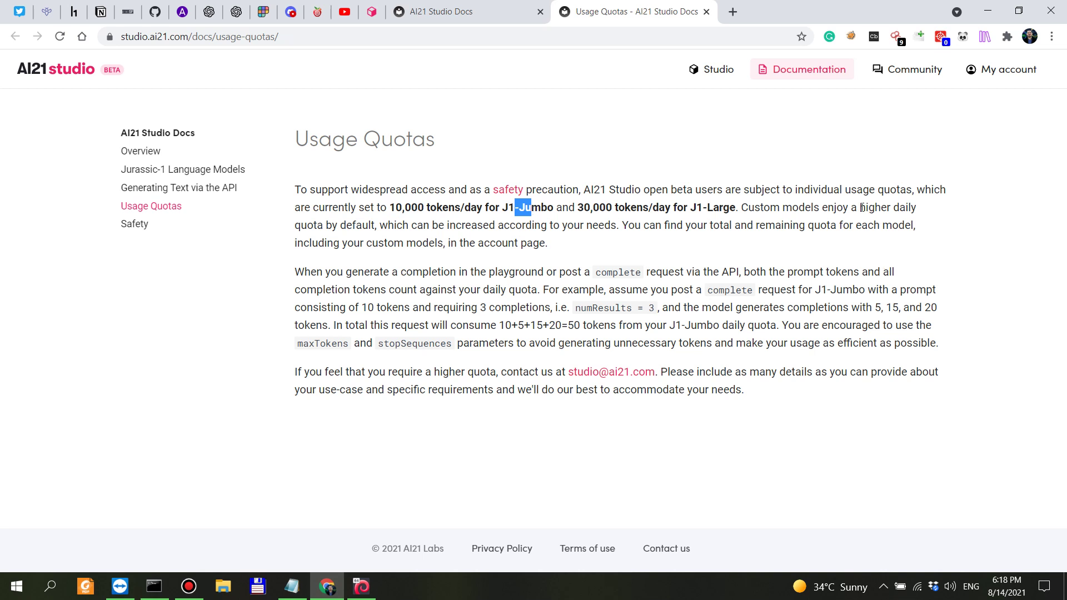
left_click_drag(861, 207, 914, 204)
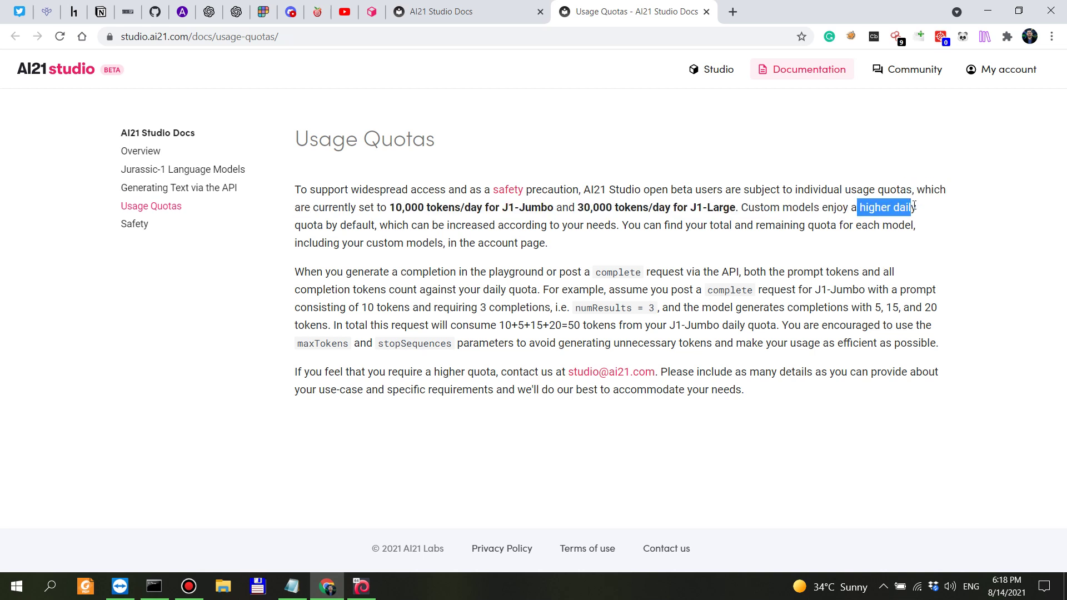
left_click_drag(409, 225, 618, 226)
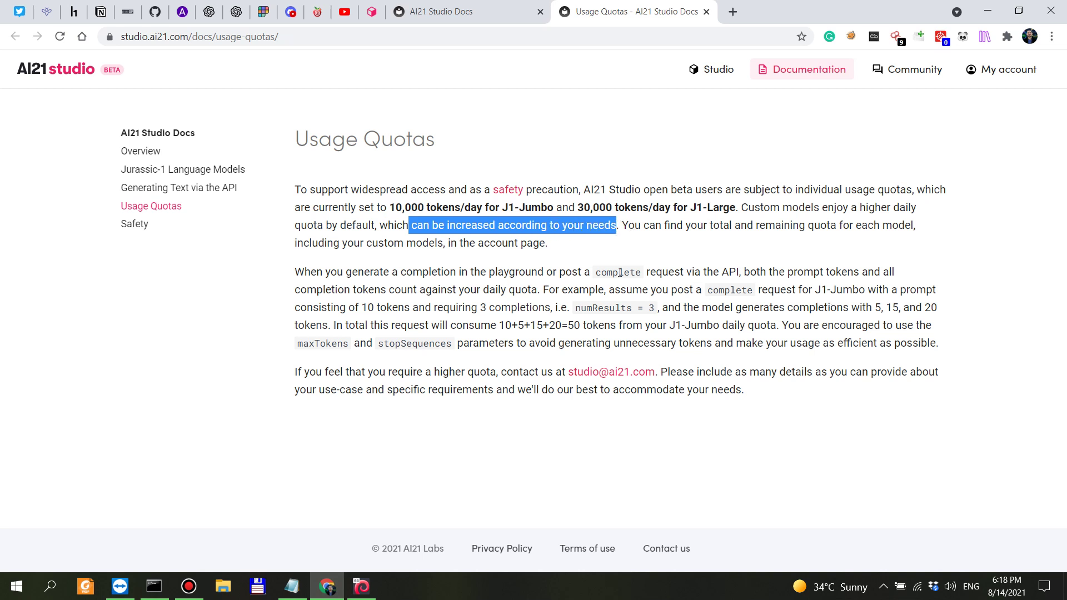
left_click_drag(709, 225, 917, 228)
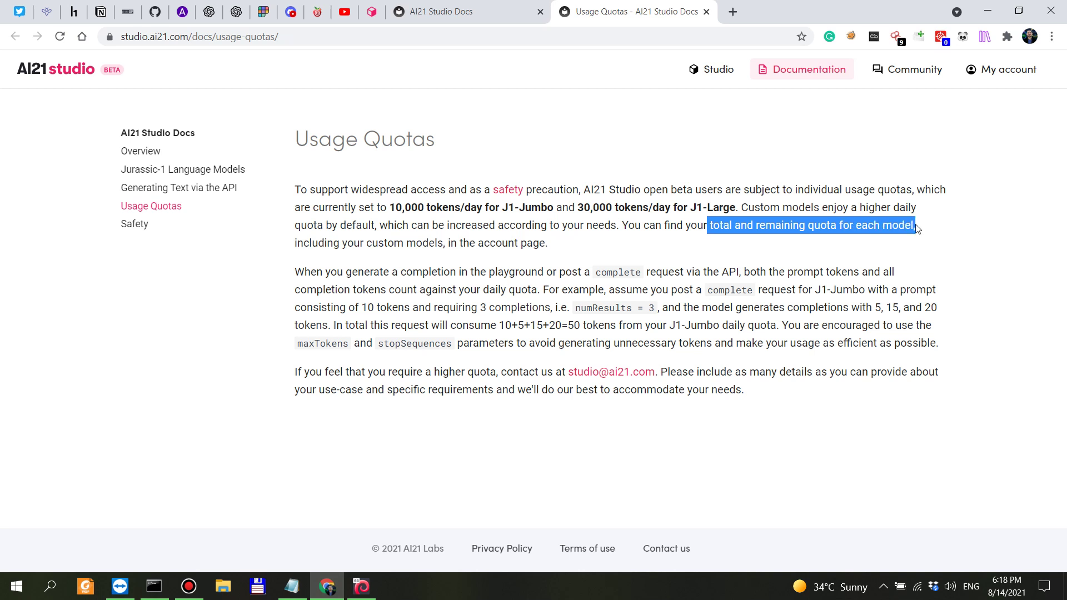
left_click_drag(639, 272, 884, 269)
left_click_drag(542, 290, 595, 275)
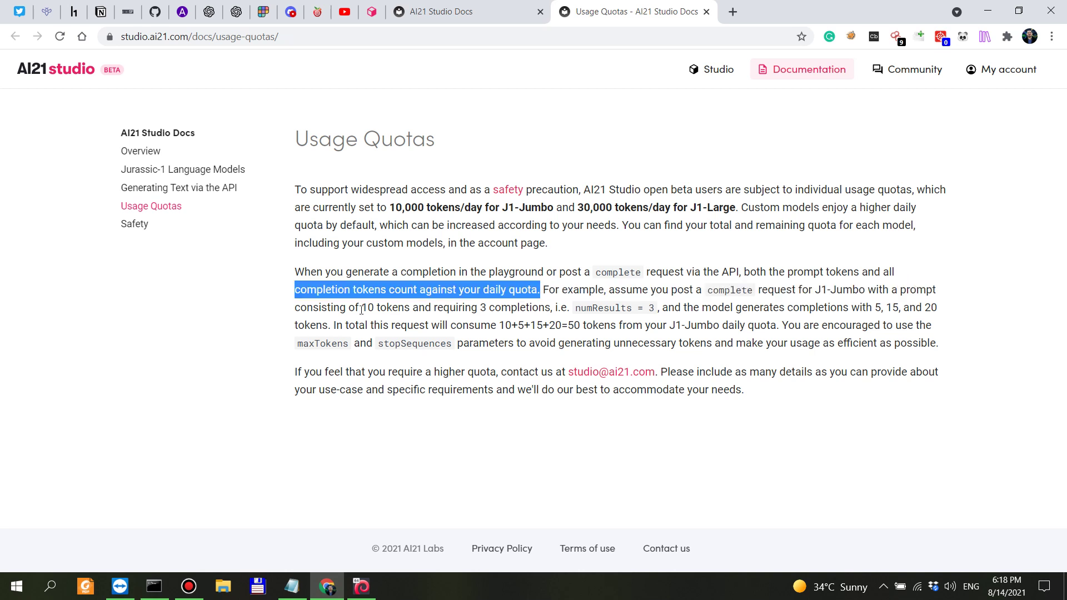
left_click_drag(360, 307, 538, 313)
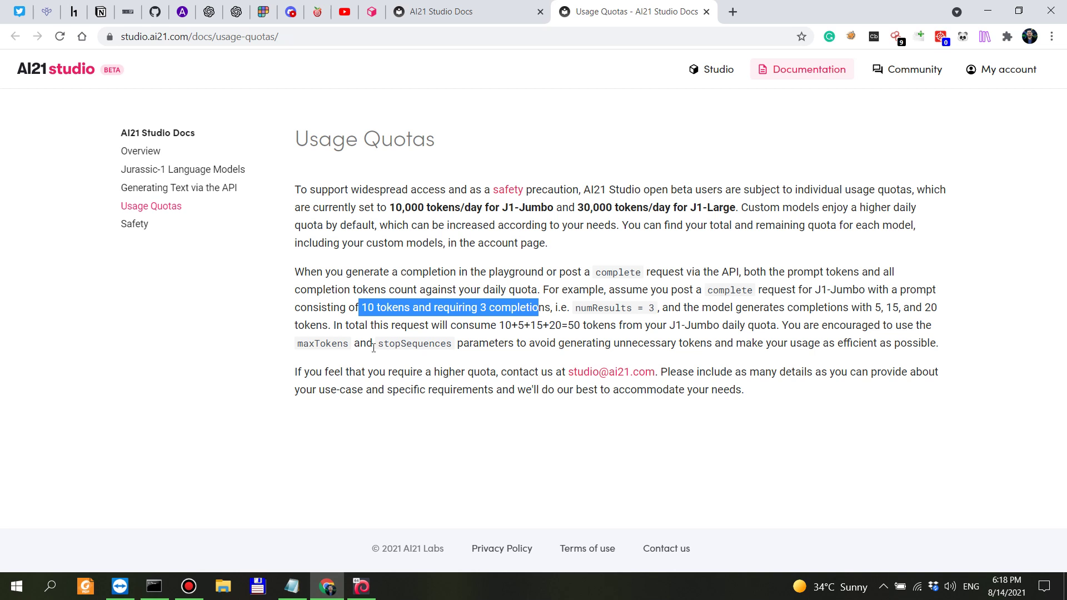
left_click_drag(472, 344, 656, 343)
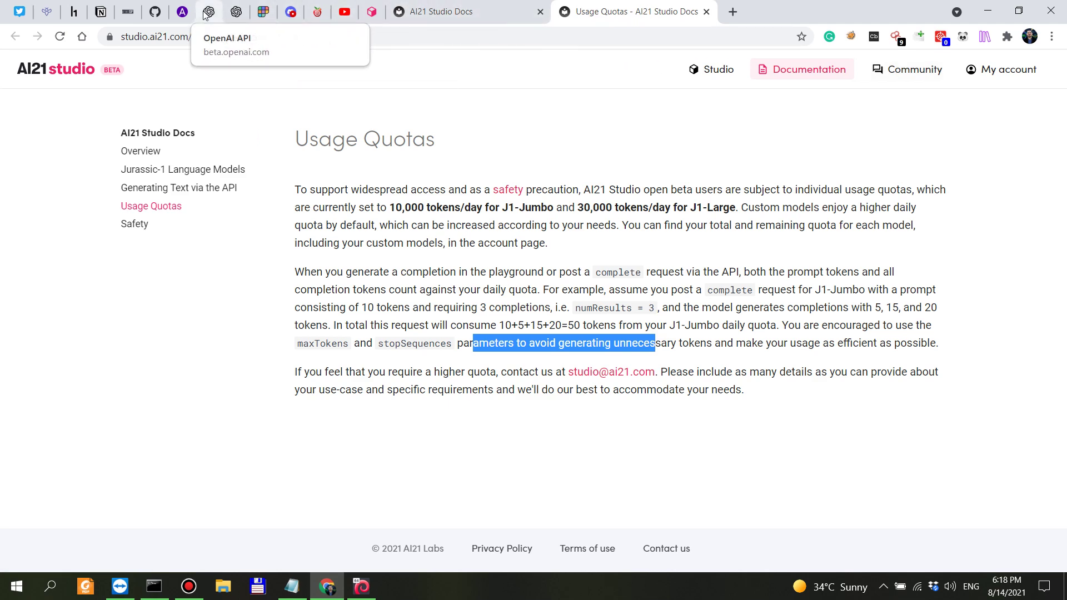
Switch to Discord and view the welcome channel of the AI21 Studio Community server.
left_click(295, 20)
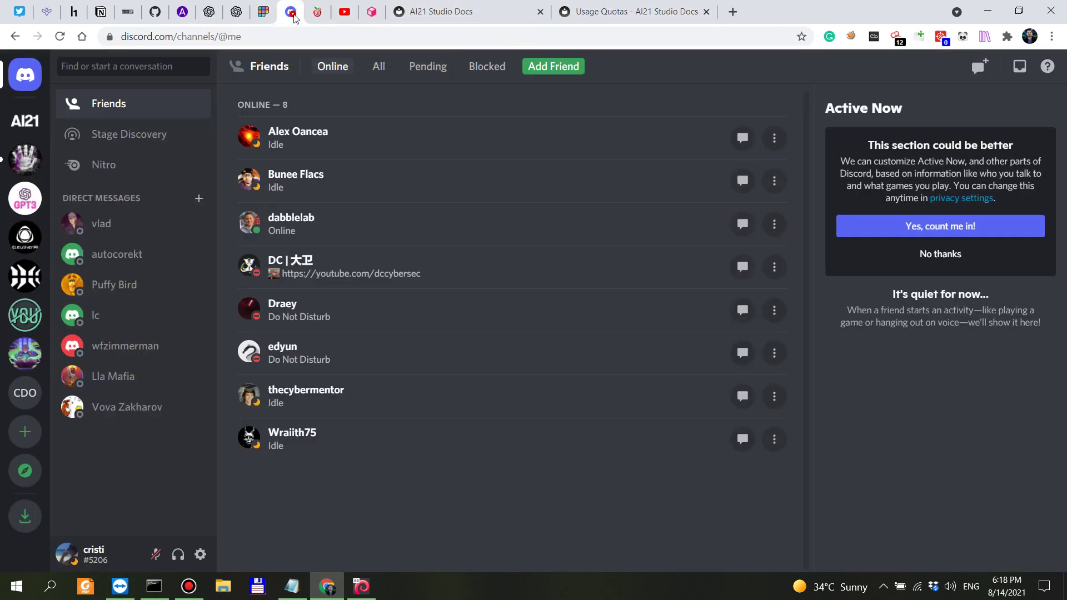
left_click(25, 121)
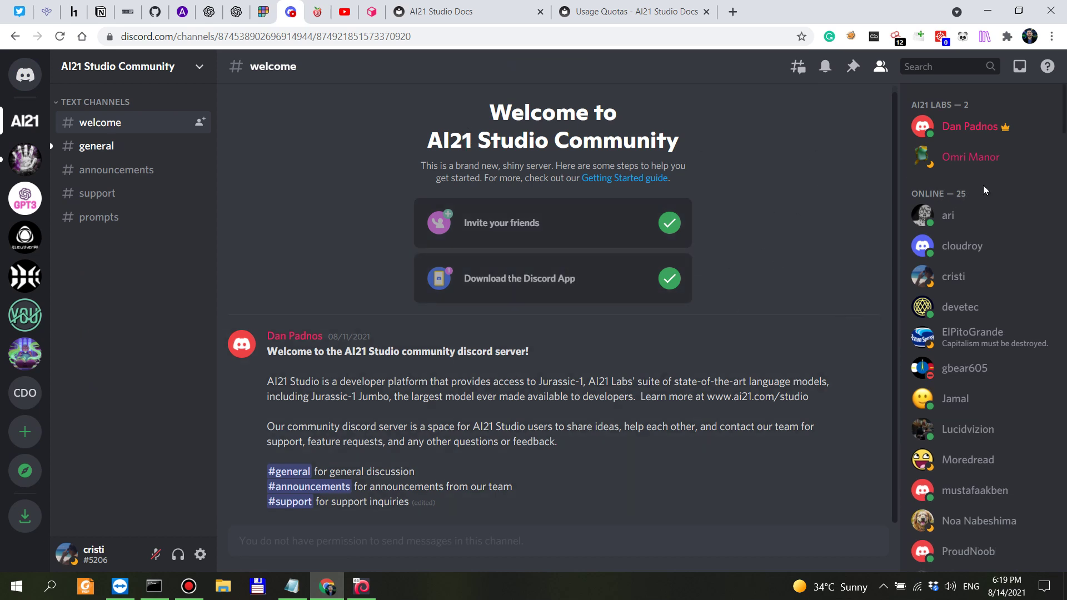
Return to the AI21 Studio account page and review the custom models offer and its listed benefits.
left_click(439, 11)
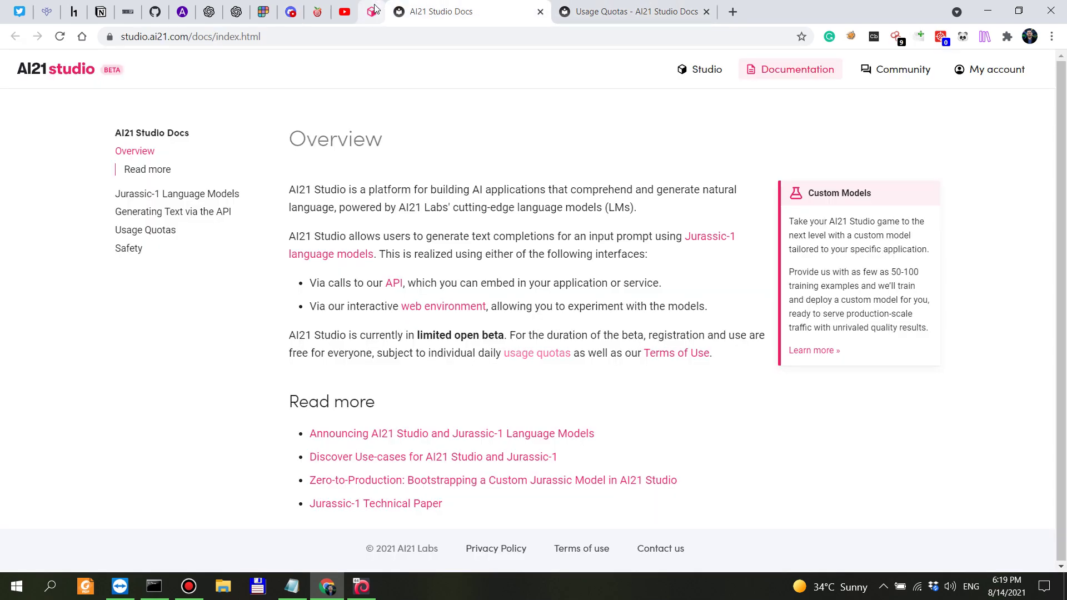
left_click(373, 10)
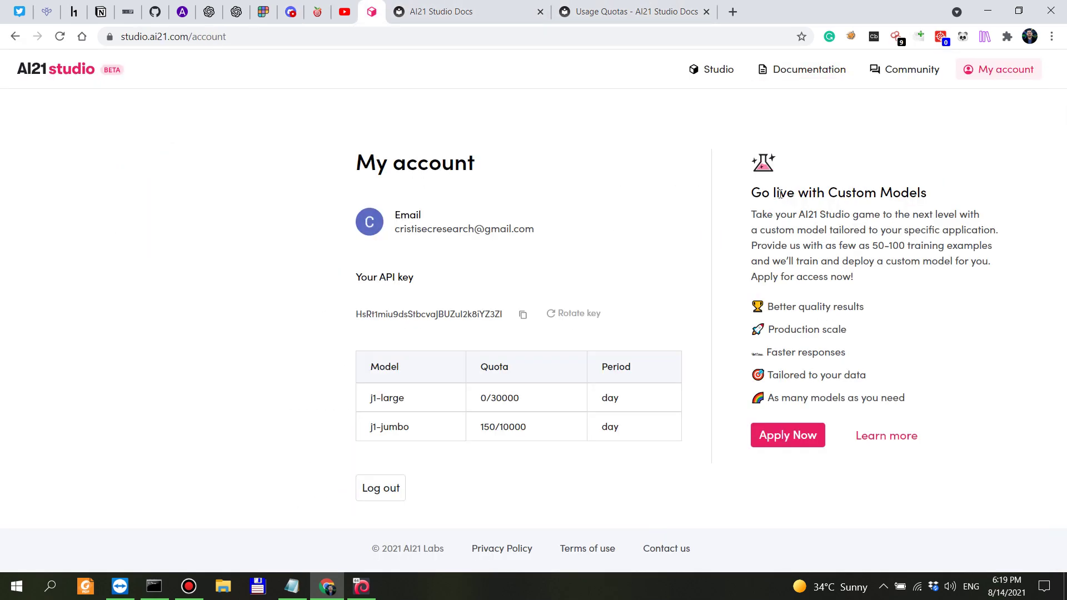
left_click_drag(781, 197, 922, 200)
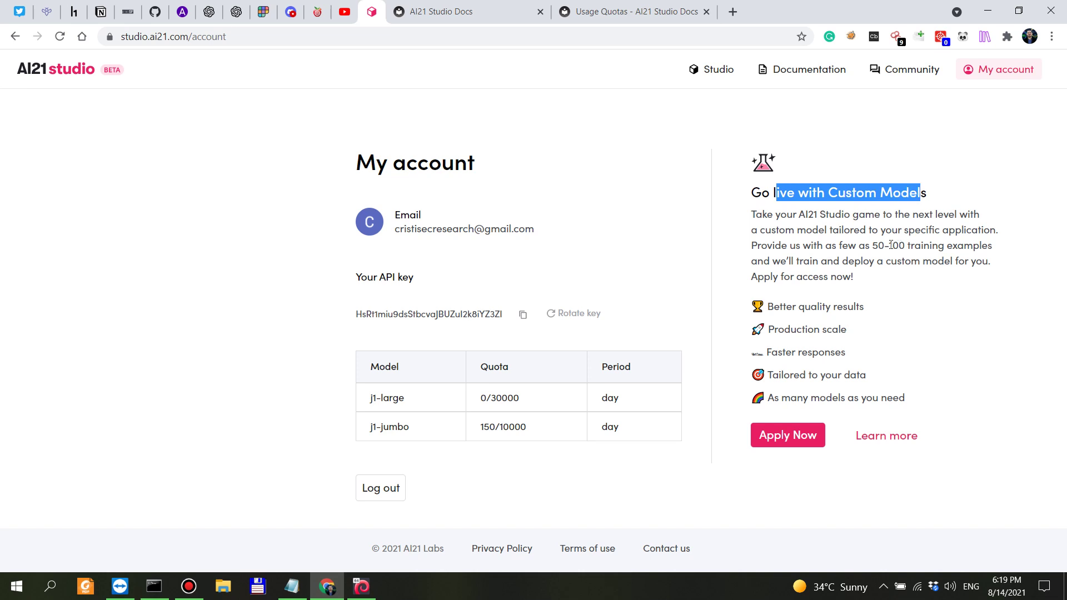
left_click_drag(798, 312, 860, 305)
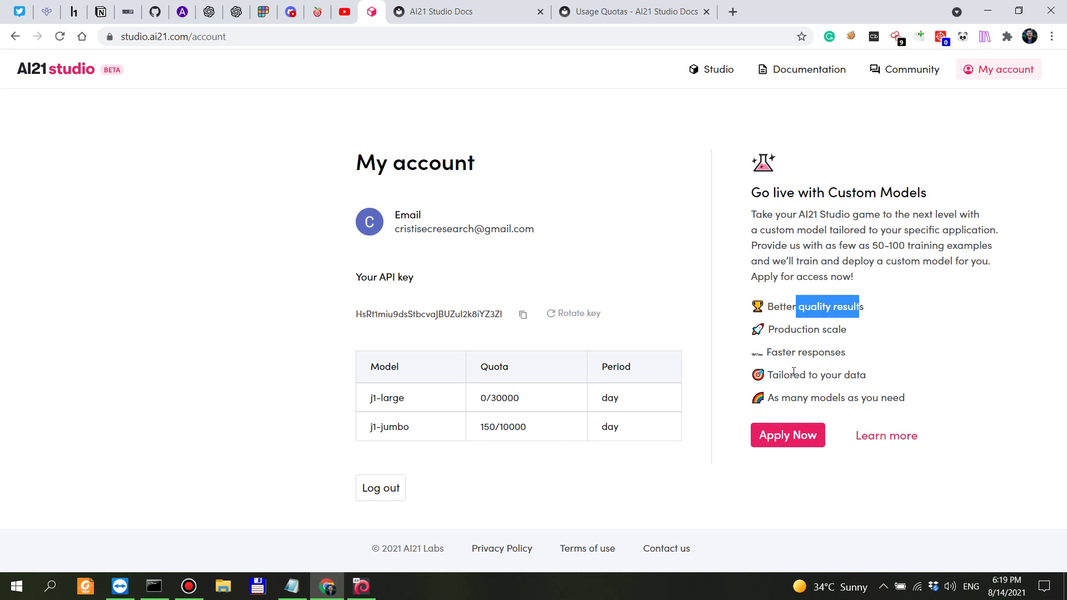
Go back to the playground and examine the explanations of its configuration parameters.
left_click(15, 39)
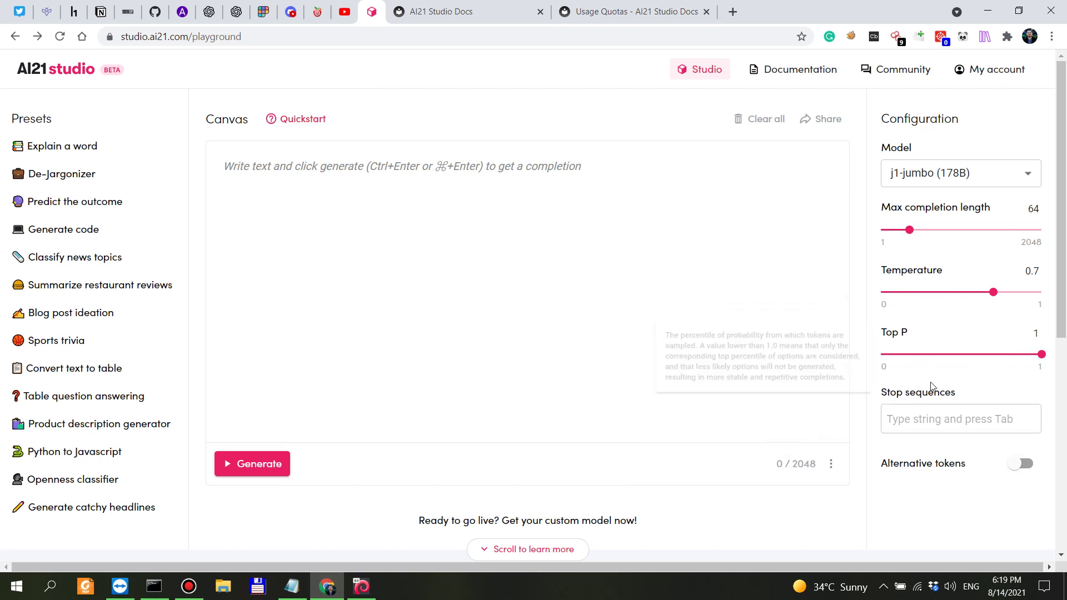
mouse_move(937, 197)
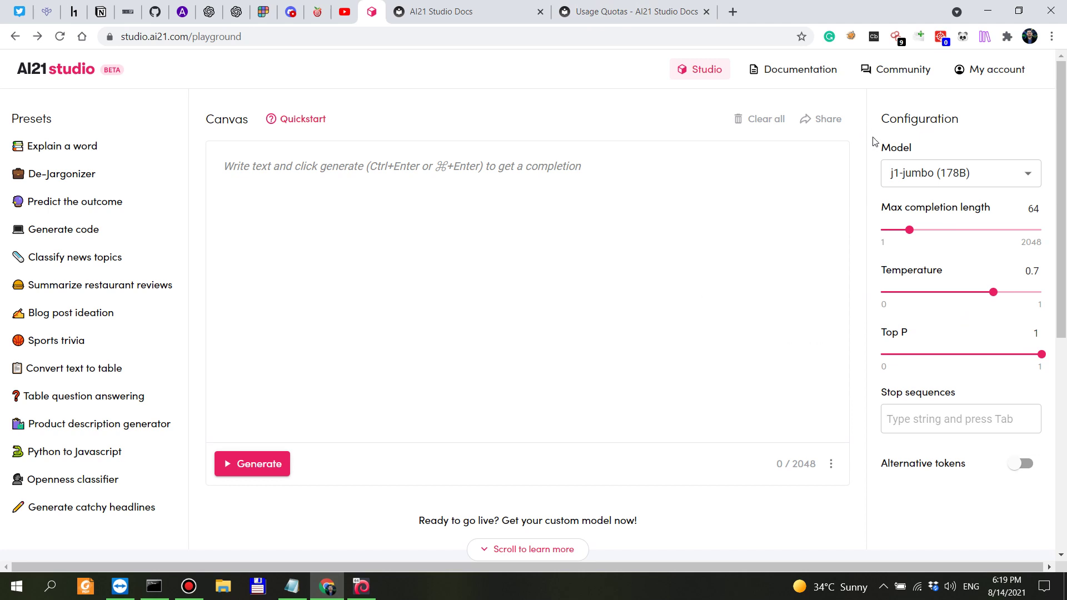
Open the Generating Text via the API documentation and review the Python request example and the payload parameters, including temperature.
left_click(491, 13)
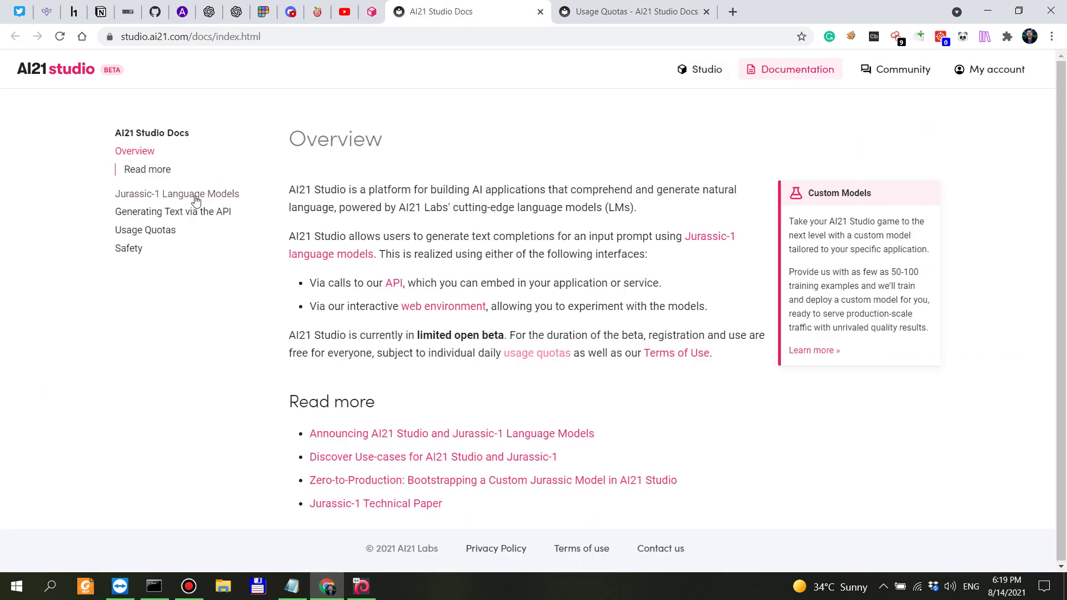
left_click(162, 212)
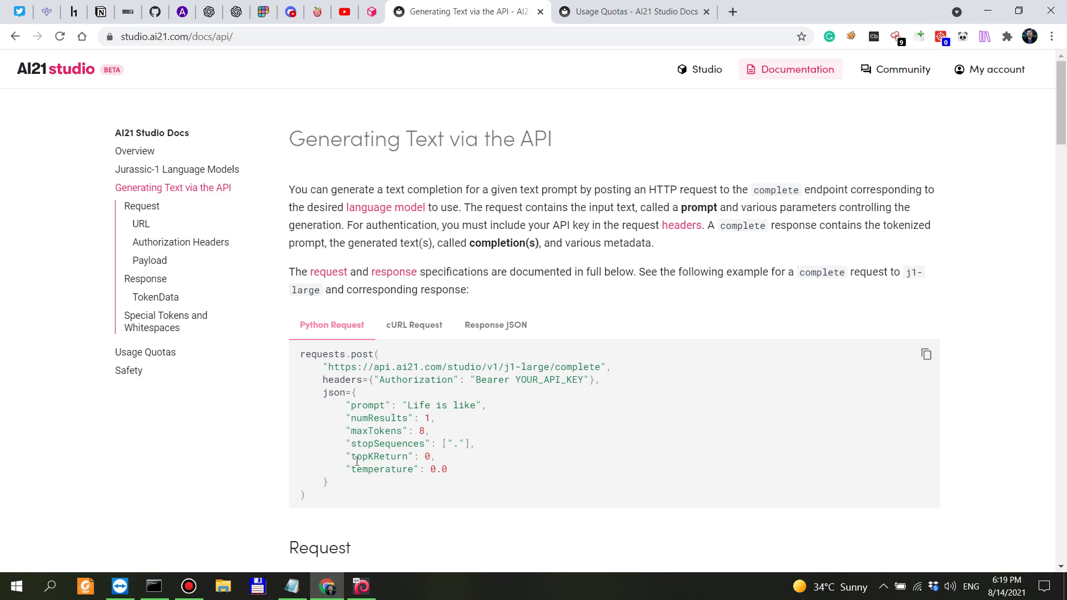
left_click_drag(356, 459, 396, 456)
scroll(373, 302, "down", 7)
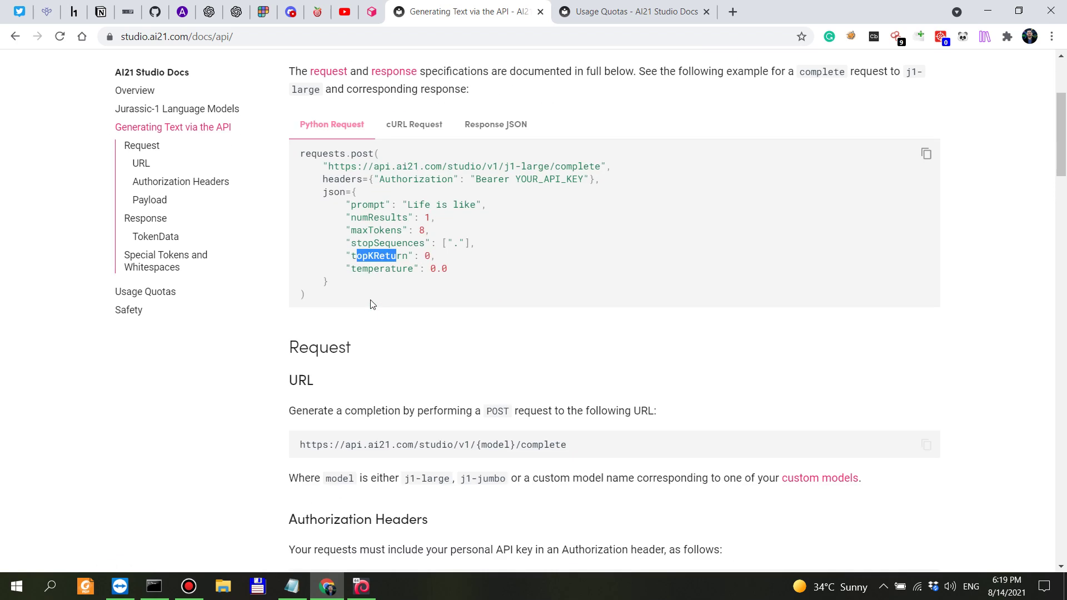
scroll(372, 303, "down", 12)
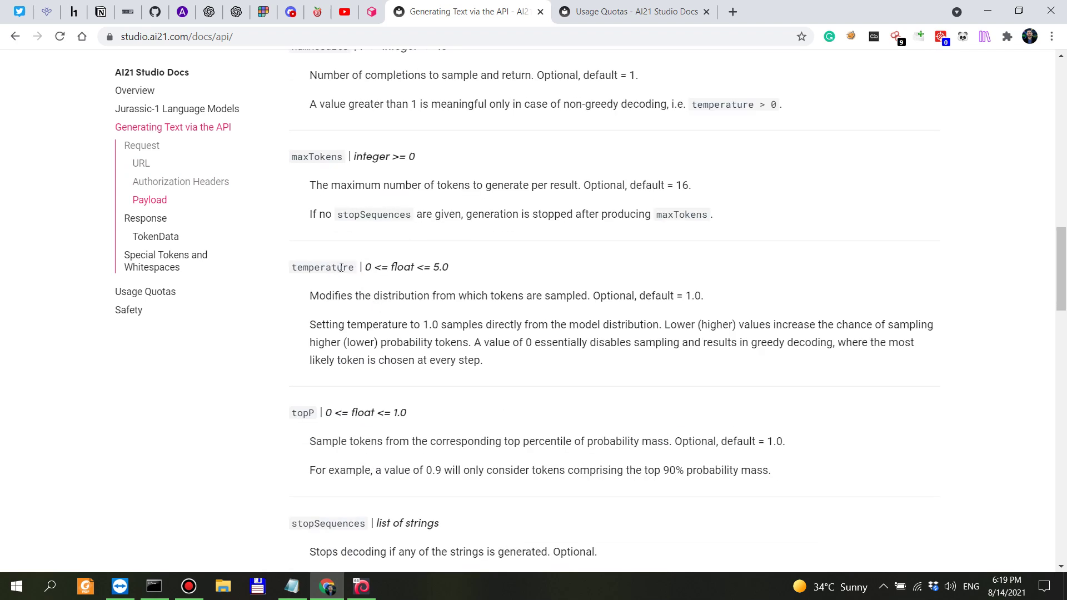
left_click_drag(341, 267, 348, 267)
scroll(363, 328, "down", 4)
scroll(327, 377, "down", 5)
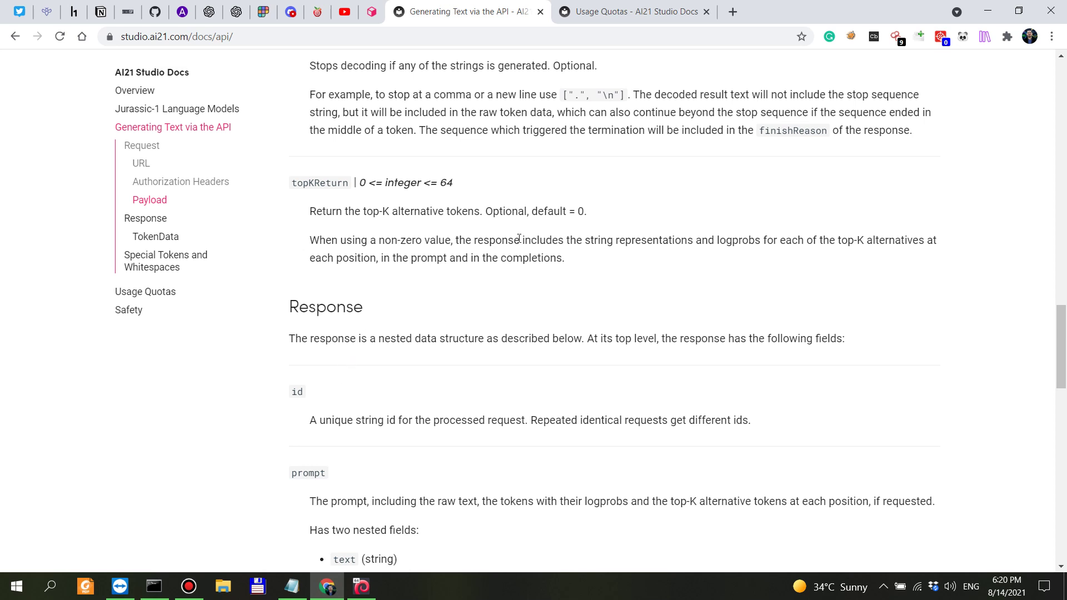
Read the topKReturn parameter's description of alternative tokens and logprobs in the API payload documentation.
left_click_drag(519, 240, 855, 239)
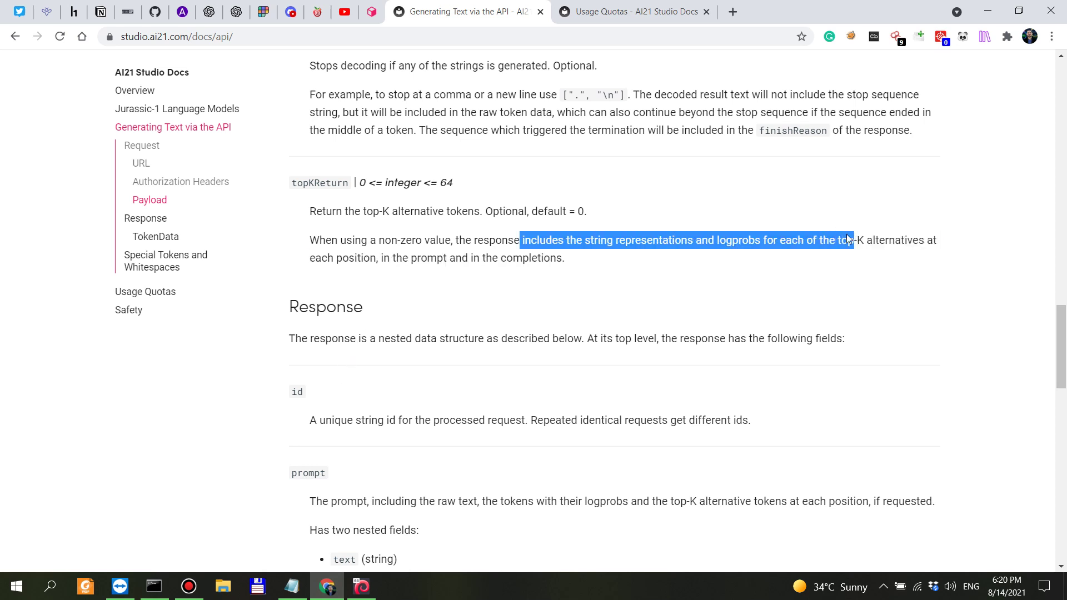
left_click(384, 241)
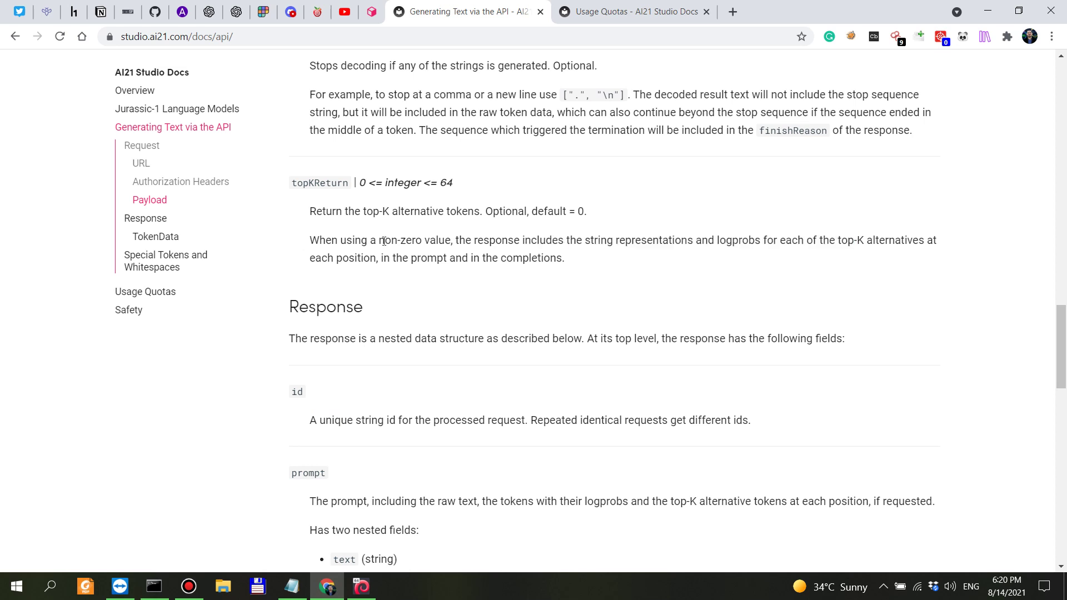
left_click_drag(531, 240, 930, 235)
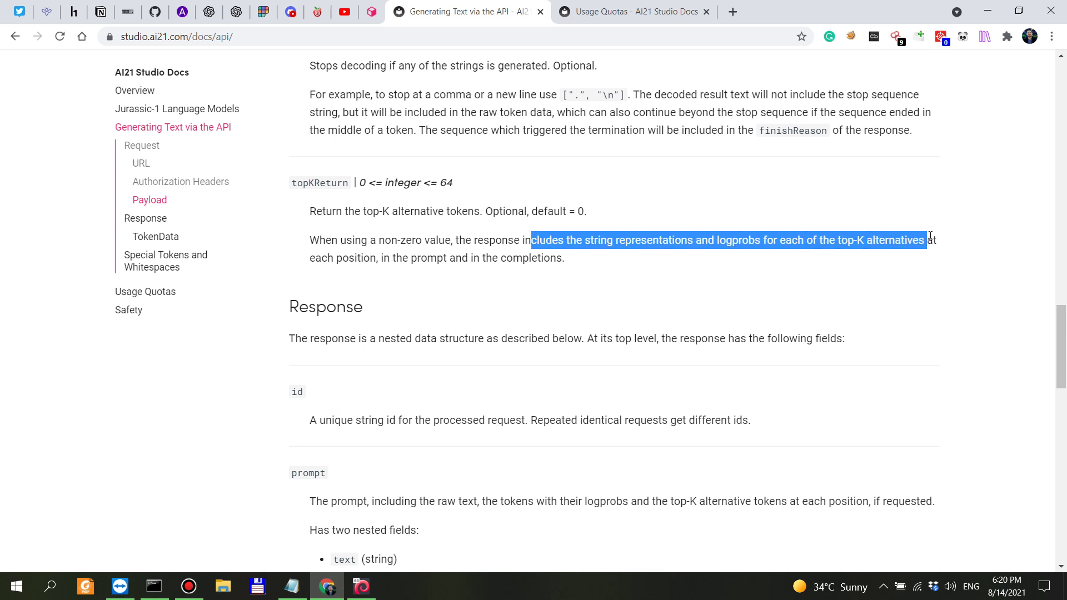
left_click_drag(308, 178, 345, 183)
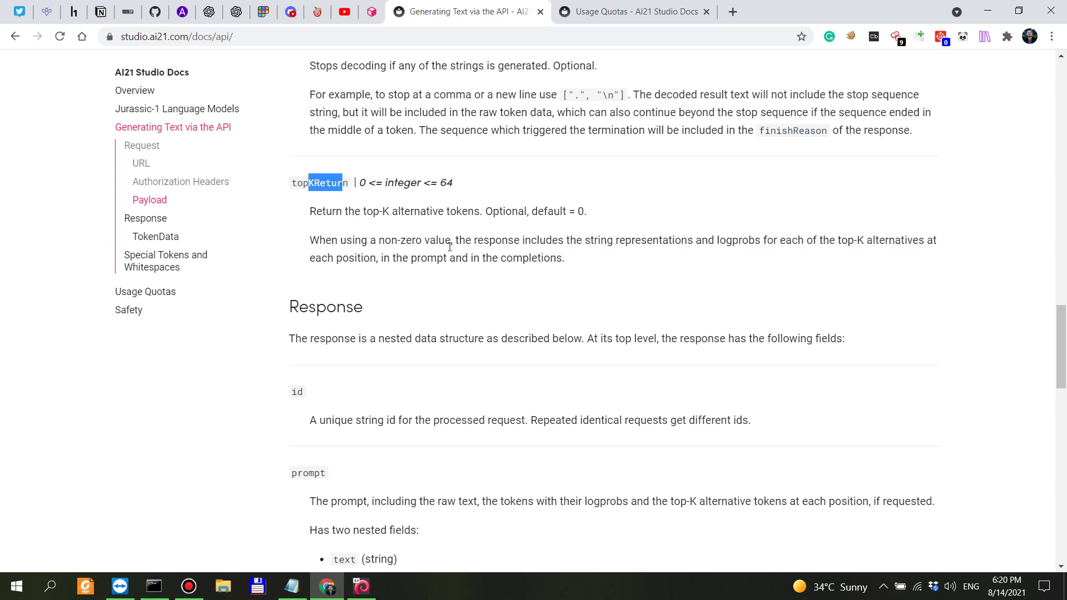
Read the Response section of the API documentation, covering the id, prompt and completions fields and TokenData.
scroll(450, 246, "down", 3)
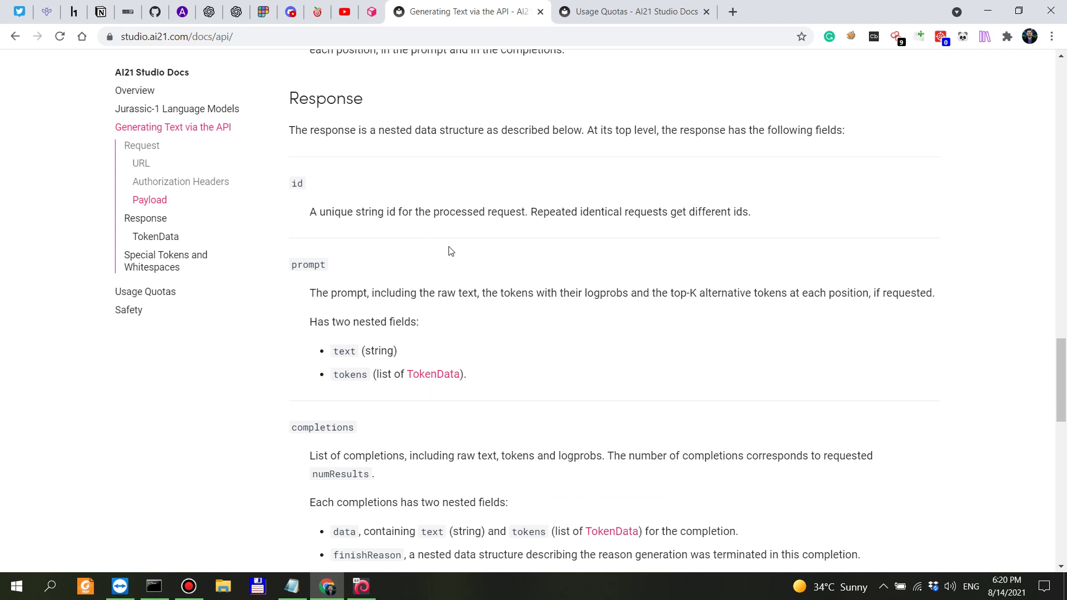
scroll(449, 251, "down", 5)
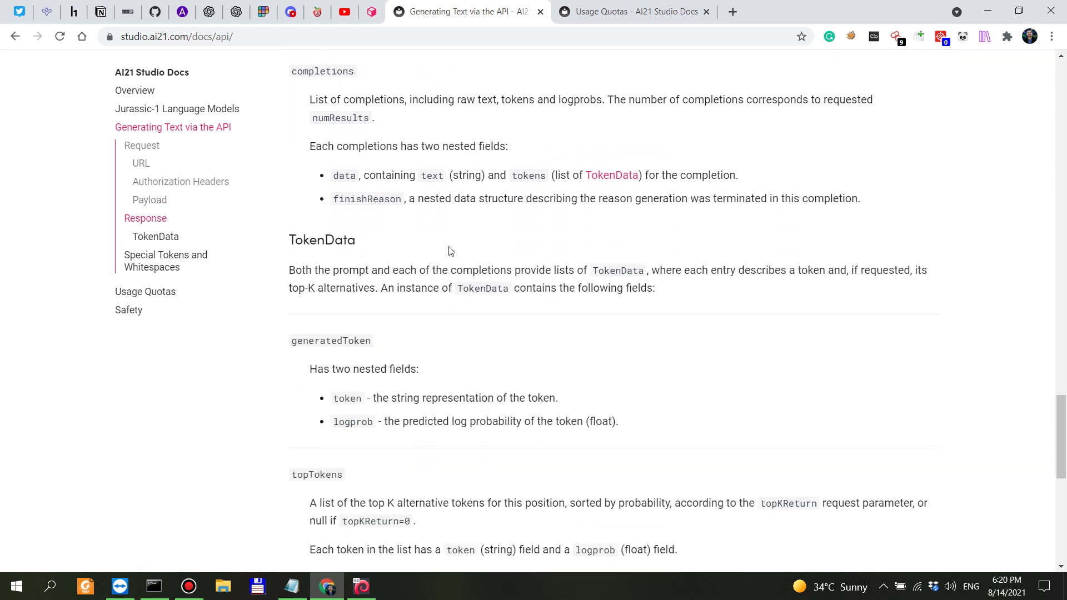
scroll(450, 251, "down", 4)
Search the API documentation page for "freq", clear the search and go back to the page's introduction.
key("ctrl+f")
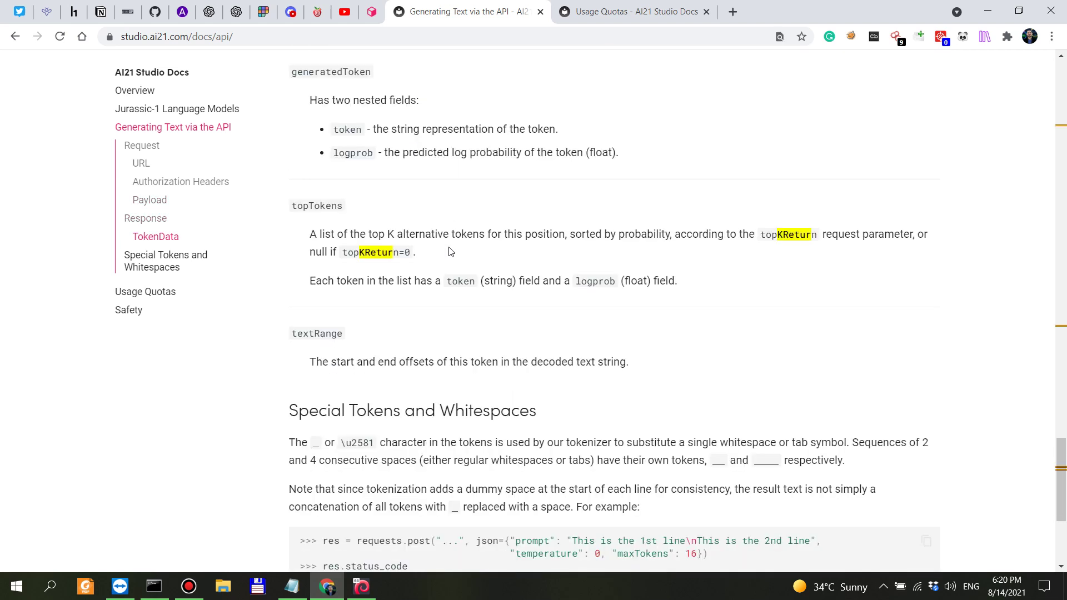
type("freq")
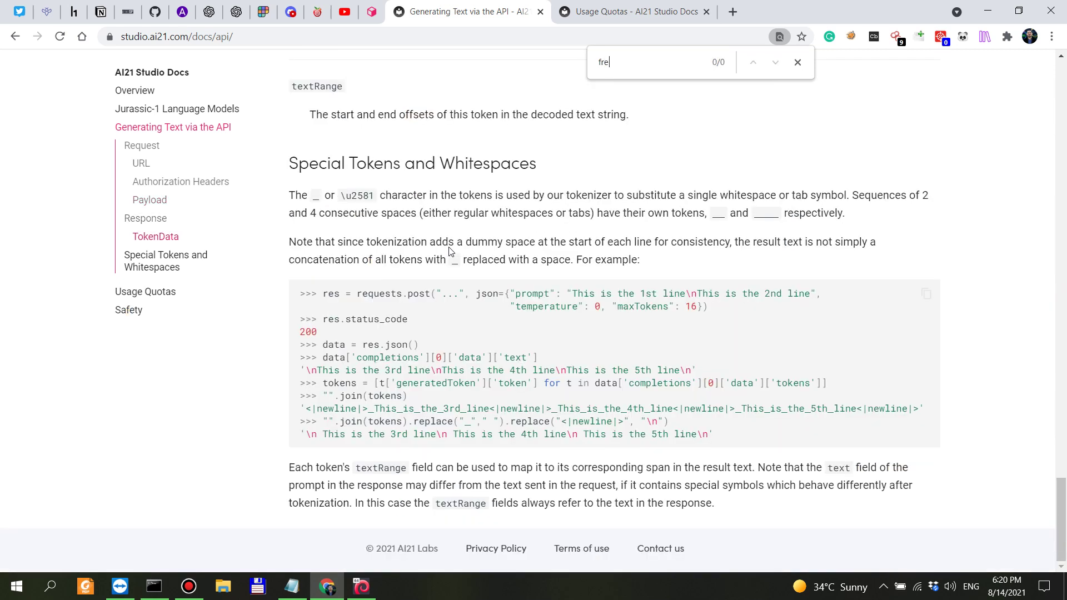
key("BackSpace")
key("BackSpace")
key("BackSpace")
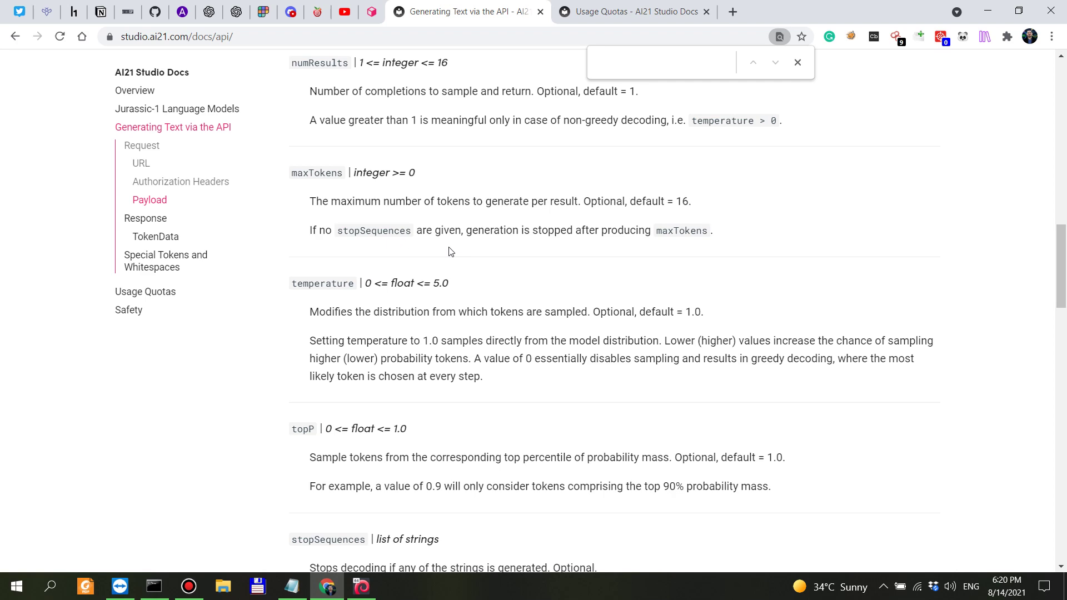
left_click(798, 63)
scroll(447, 218, "up", 20)
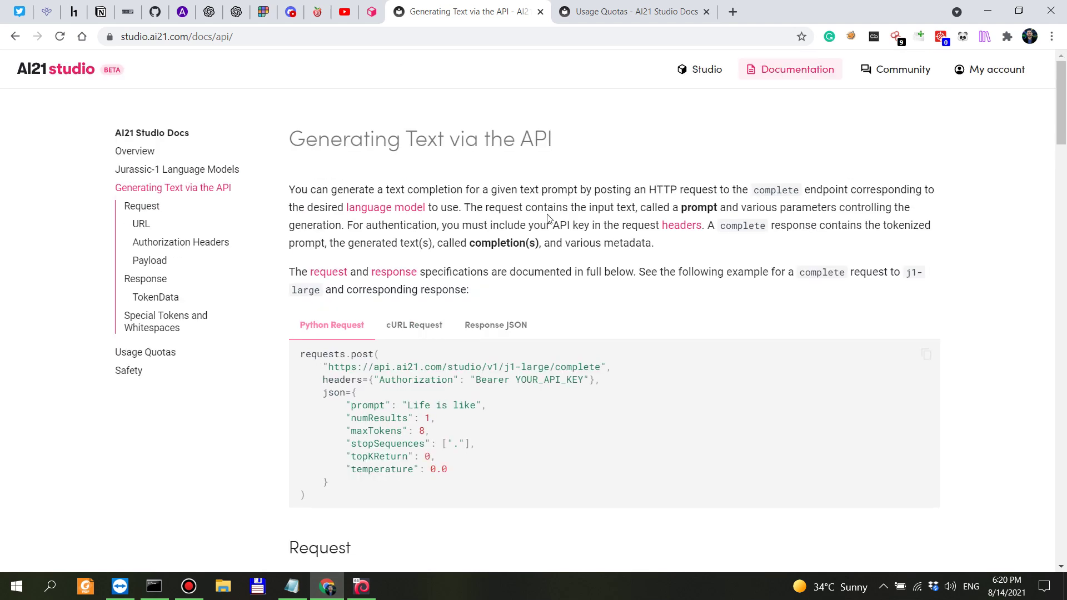
Leave the API documentation for the playground and load the Explain a word preset.
left_click(15, 36)
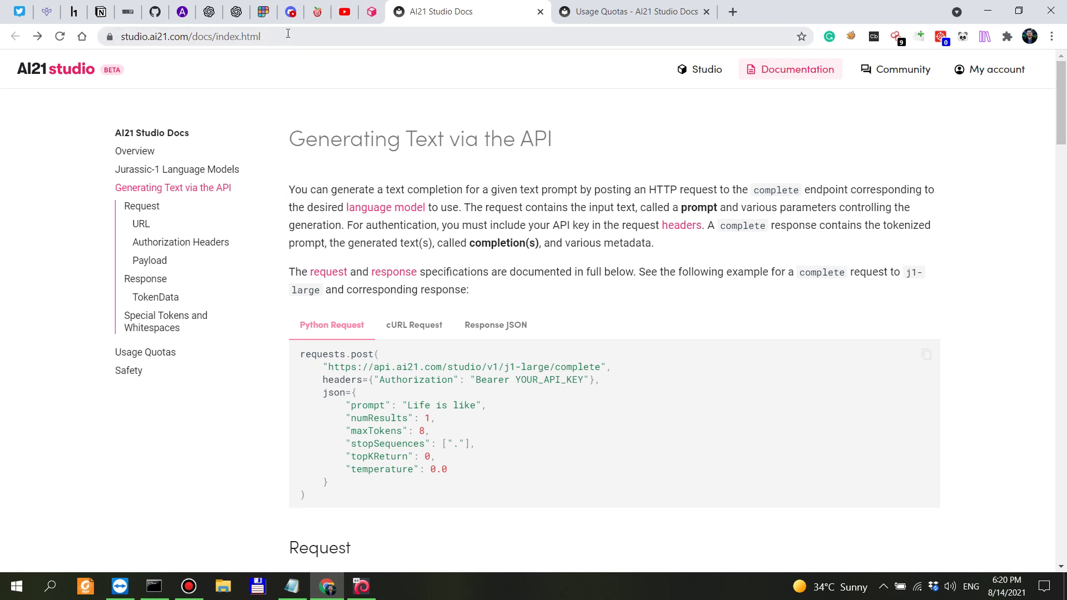
left_click(371, 11)
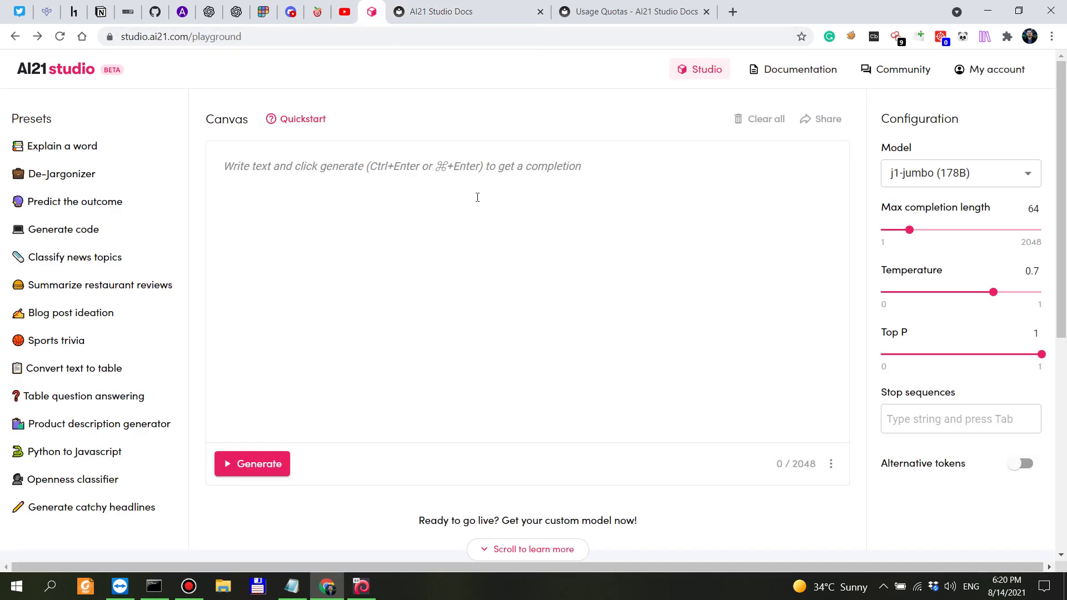
left_click(477, 168)
left_click(67, 148)
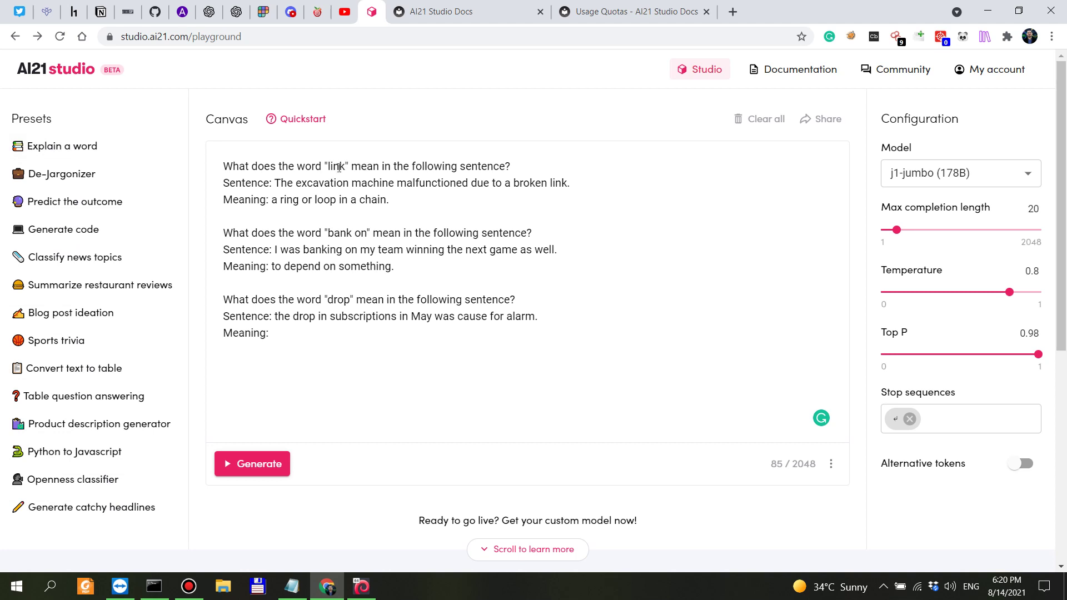
Examine the Explain a word prompt's example questions about "link", "bank on" and "drop", along with its configuration values.
left_click_drag(276, 166, 516, 157)
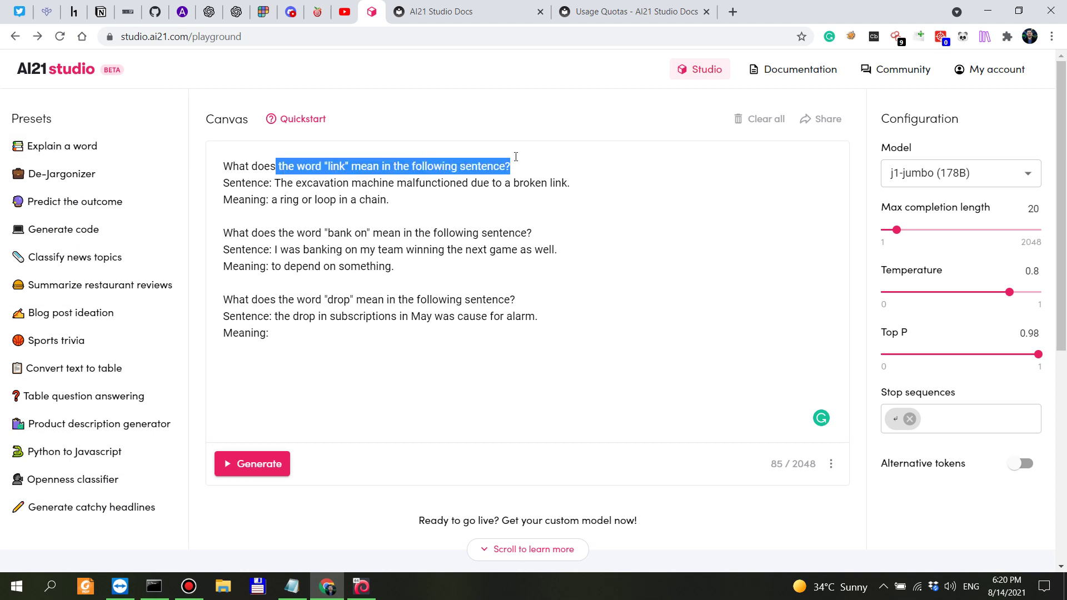
left_click_drag(245, 216, 536, 233)
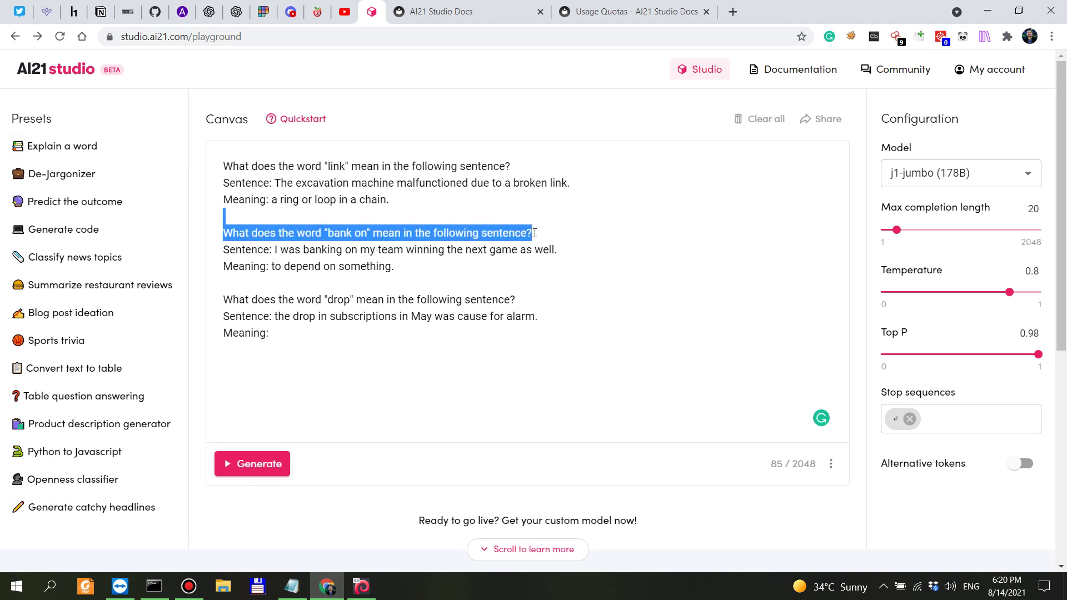
left_click(374, 282)
left_click_drag(291, 341, 201, 168)
left_click(288, 335)
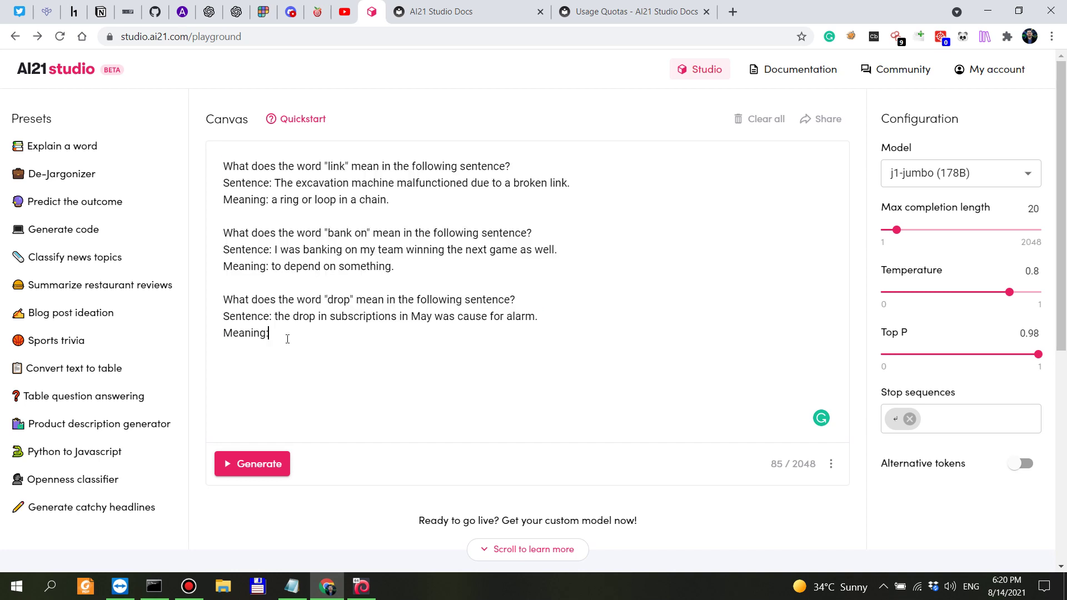
left_click_drag(281, 335, 211, 151)
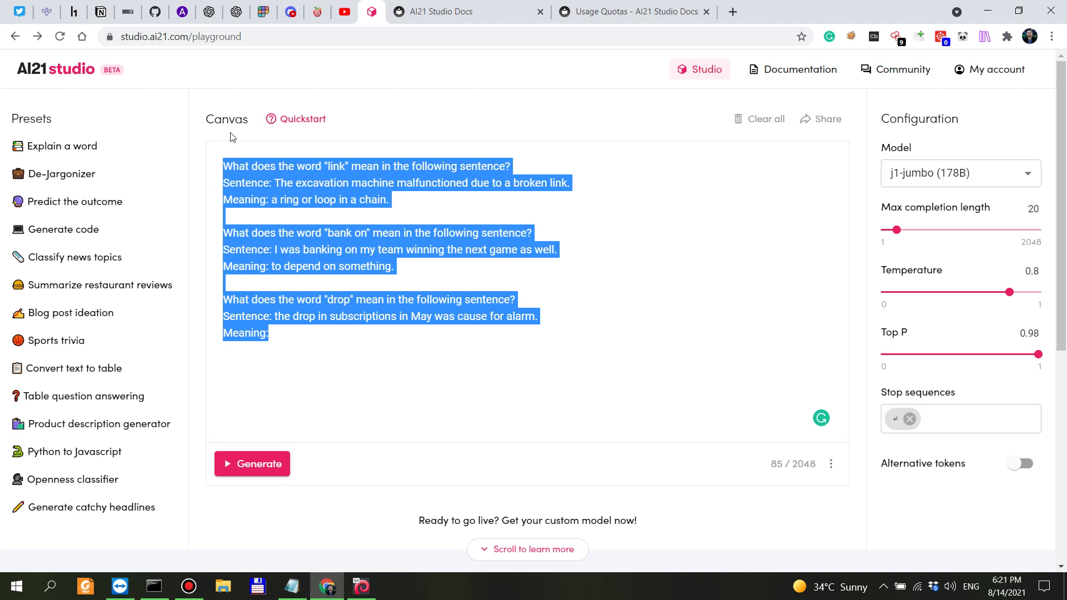
left_click(297, 233)
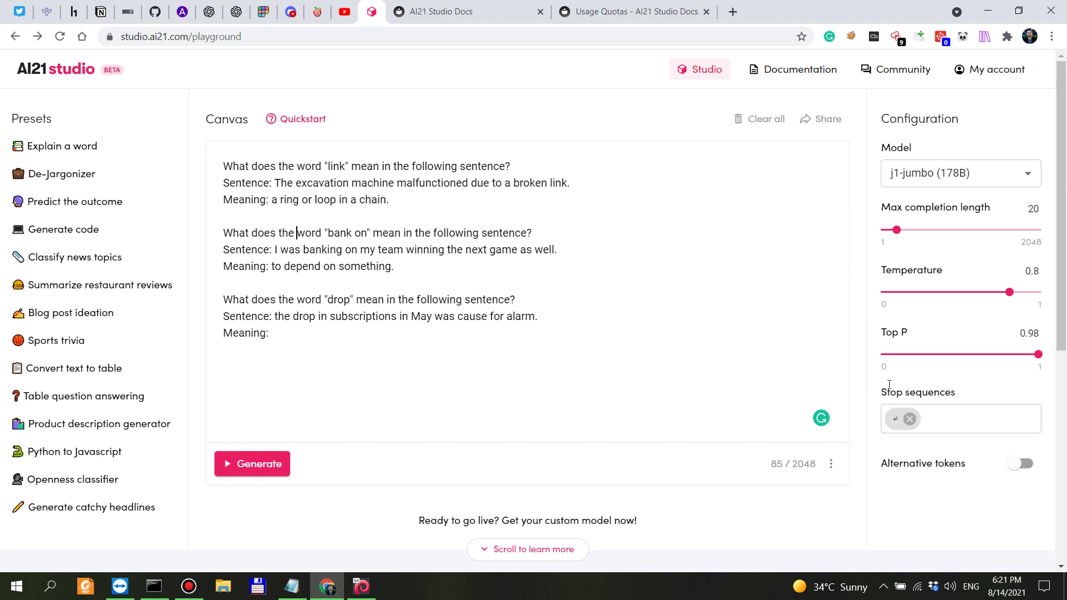
mouse_move(1028, 330)
Load the De-Jargonizer preset, then play the Quickstart video briefly and close it.
left_click(90, 178)
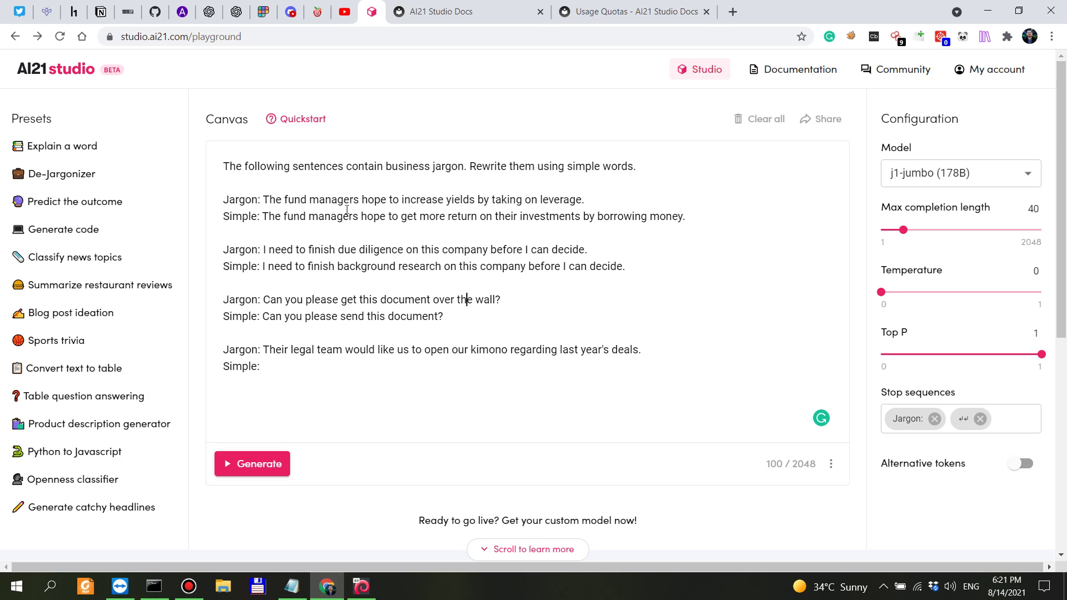
left_click(303, 122)
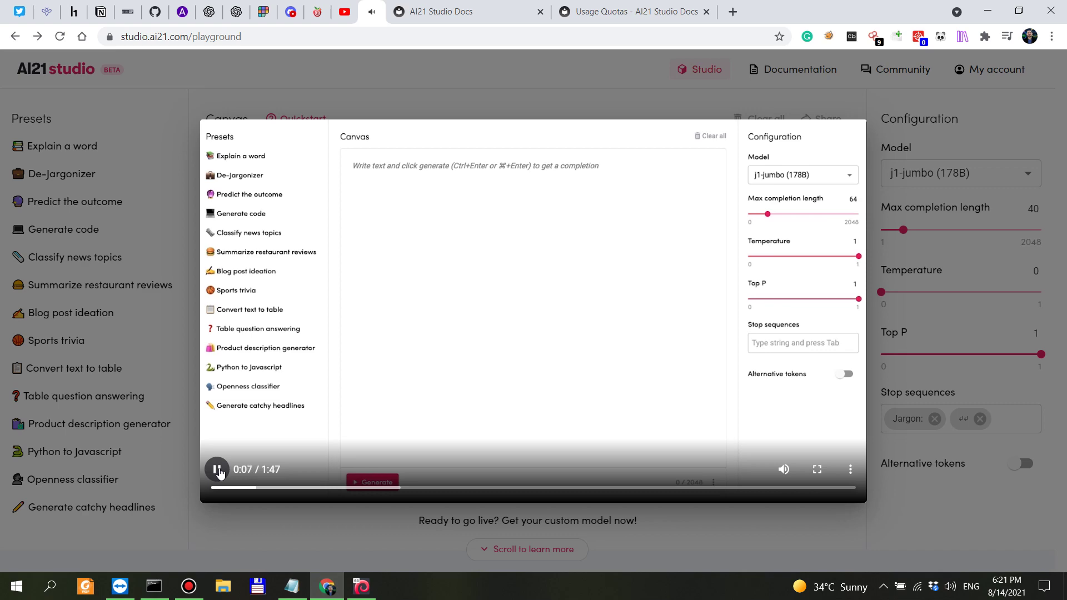
left_click(219, 473)
left_click(390, 89)
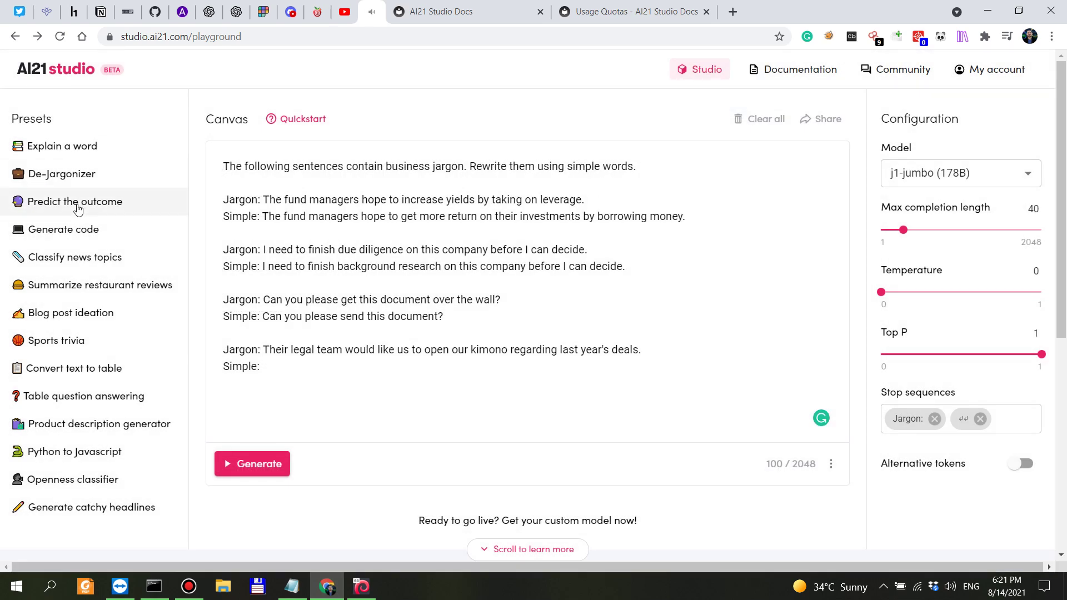
Load the Predict the outcome preset and read its instruction and the plant and school example actions.
left_click(78, 207)
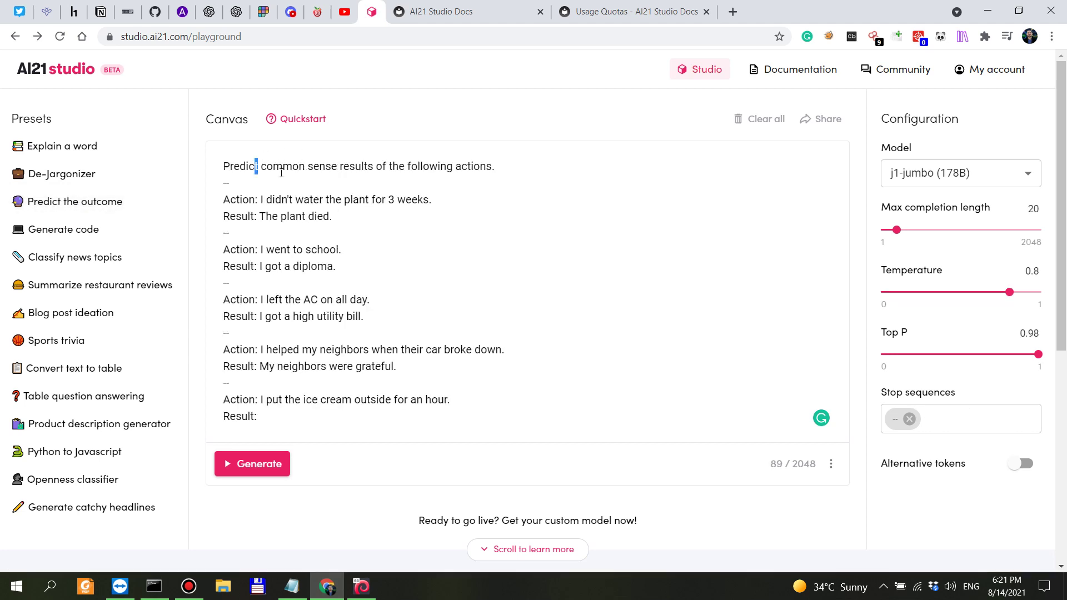
left_click_drag(255, 166, 474, 167)
left_click_drag(322, 199, 414, 207)
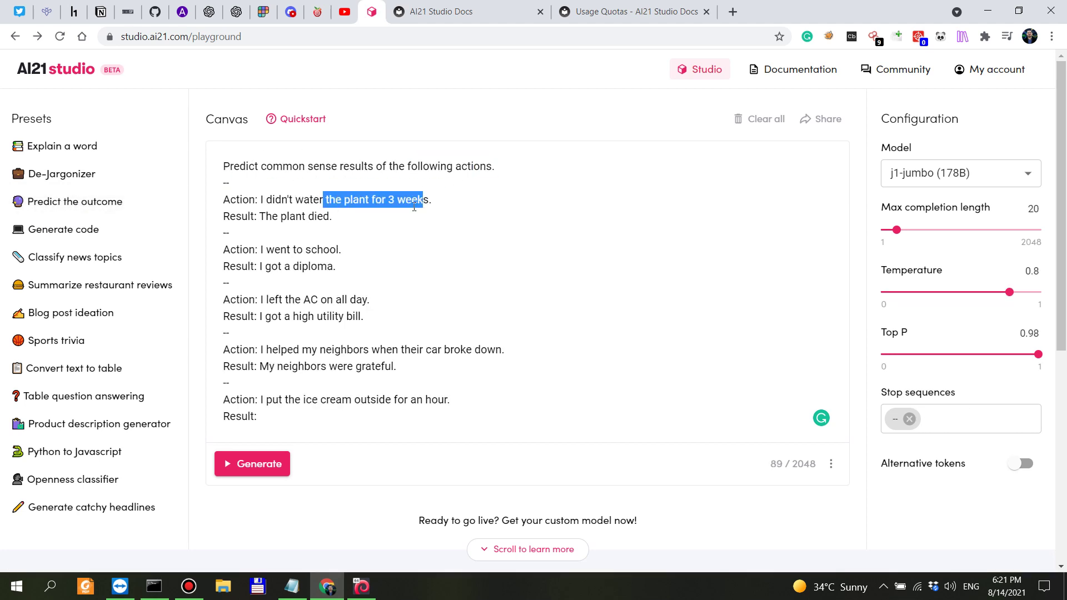
left_click_drag(266, 249, 336, 250)
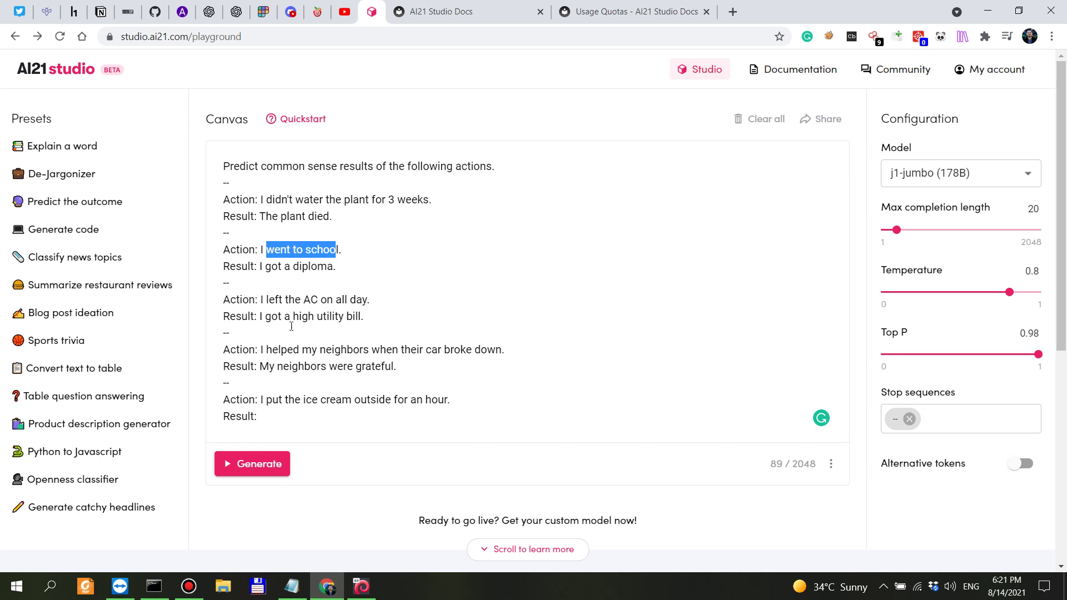
Load the Generate code preset and read its first question about summing positive integers smaller than 8.
left_click(96, 266)
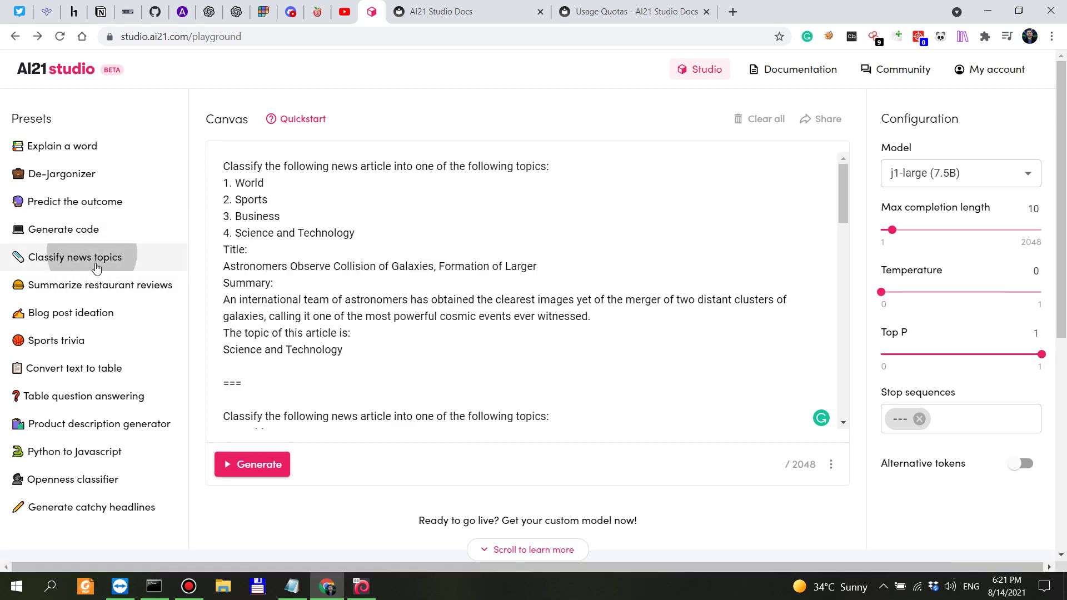
left_click(80, 227)
left_click_drag(318, 166, 678, 169)
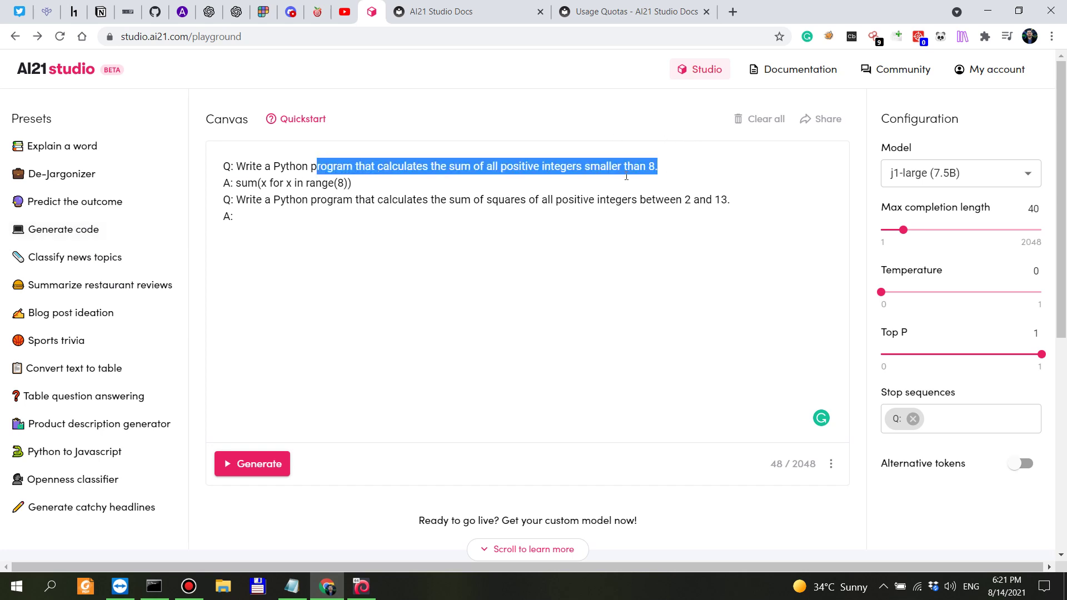
Change the model to j1-jumbo (178B) and generate the answer to the sum of squares between 2 and 13 question.
left_click(944, 173)
left_click(922, 227)
left_click(667, 278)
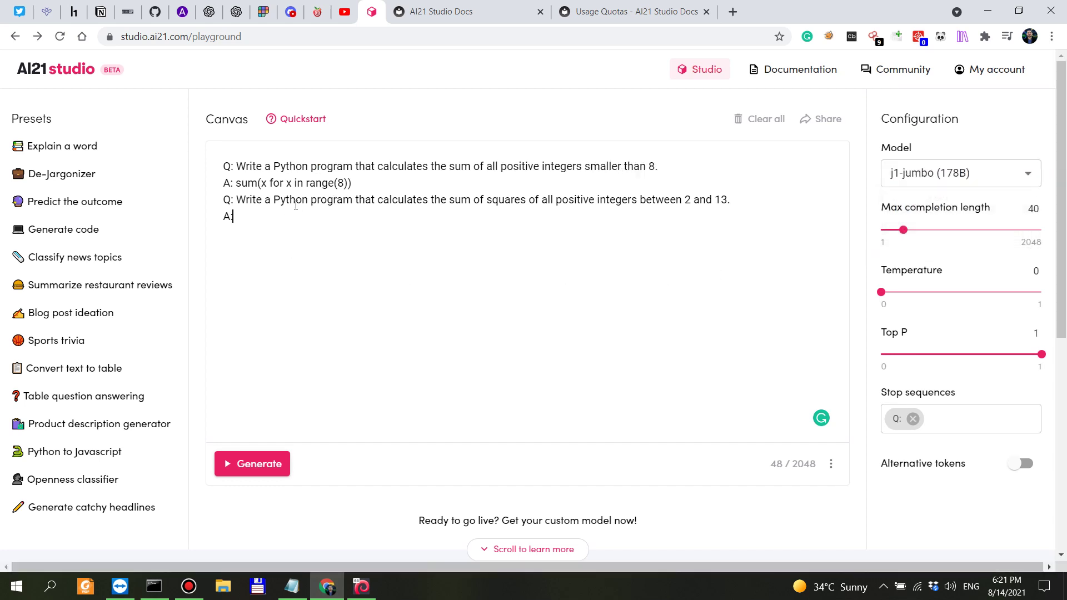
left_click_drag(283, 198, 776, 202)
left_click(634, 200)
left_click(260, 464)
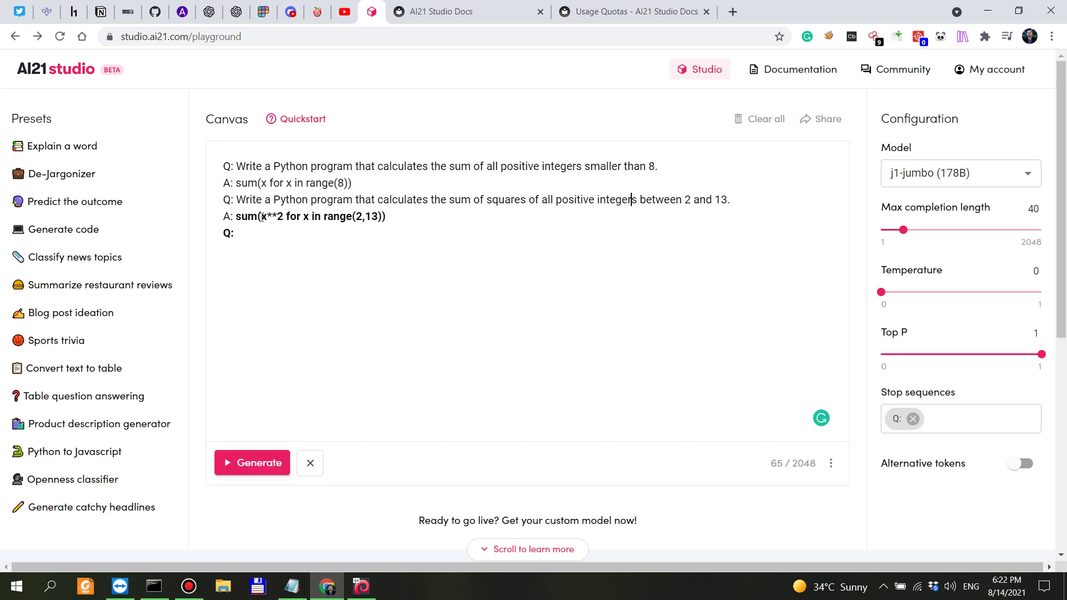
Examine the generated Python answer, including its sum call, the squared term and the range.
left_click_drag(262, 217, 379, 221)
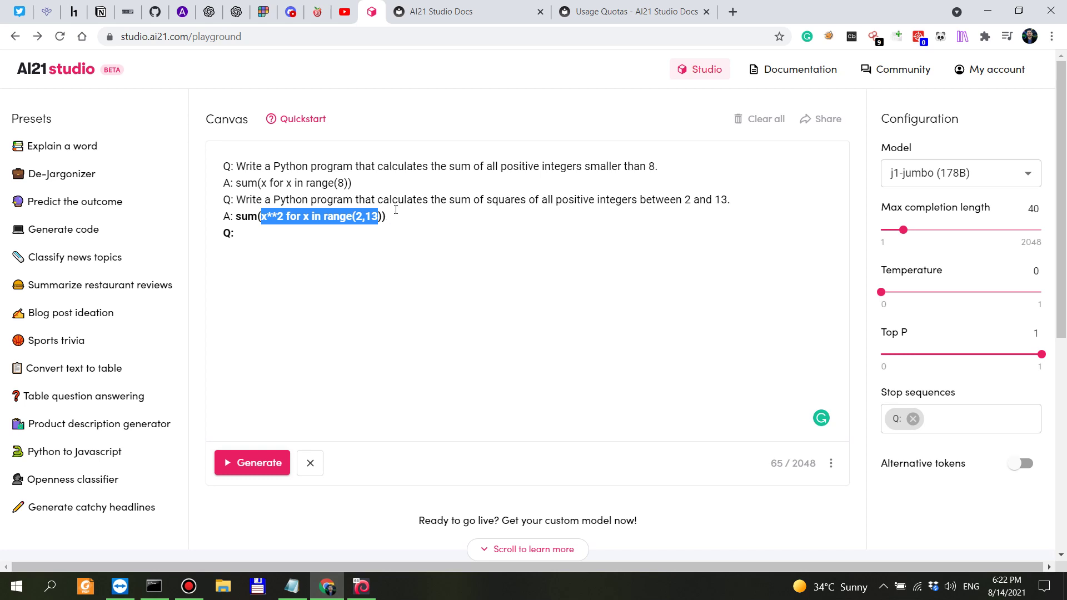
left_click(414, 220)
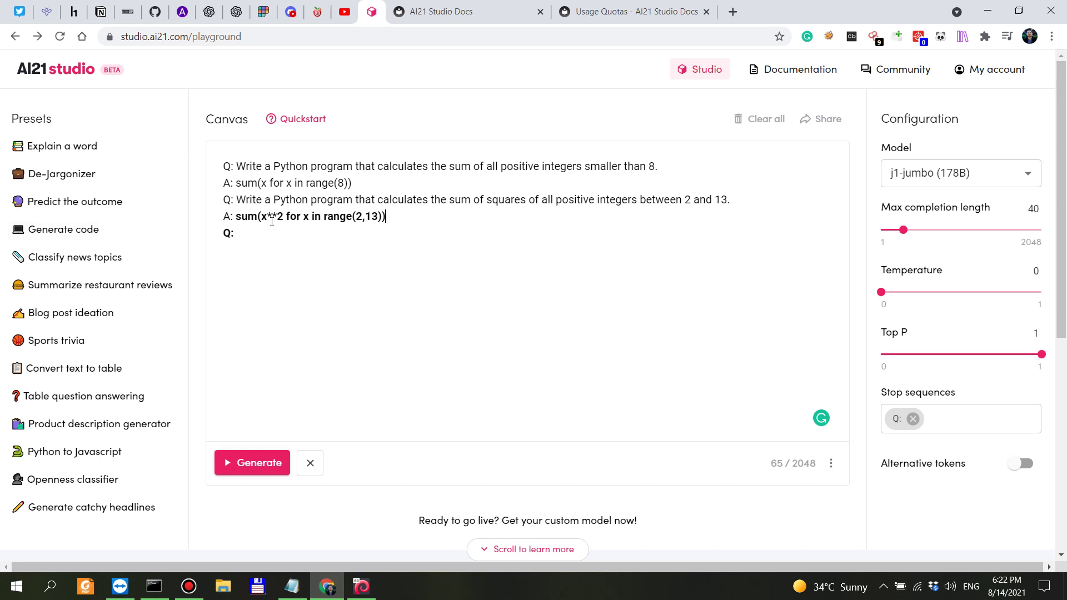
left_click_drag(263, 216, 356, 217)
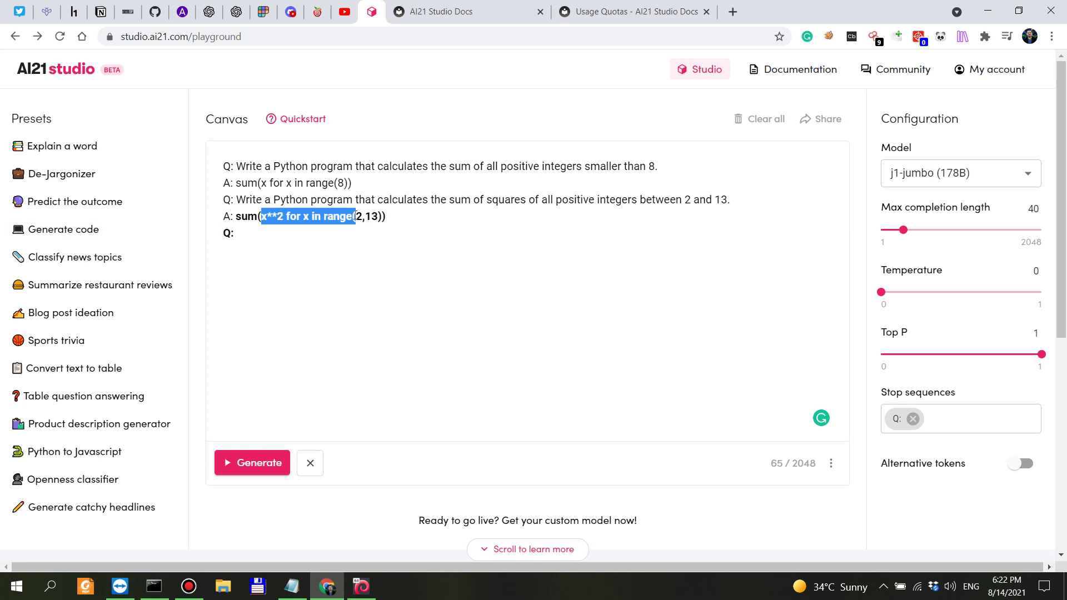
left_click(258, 217)
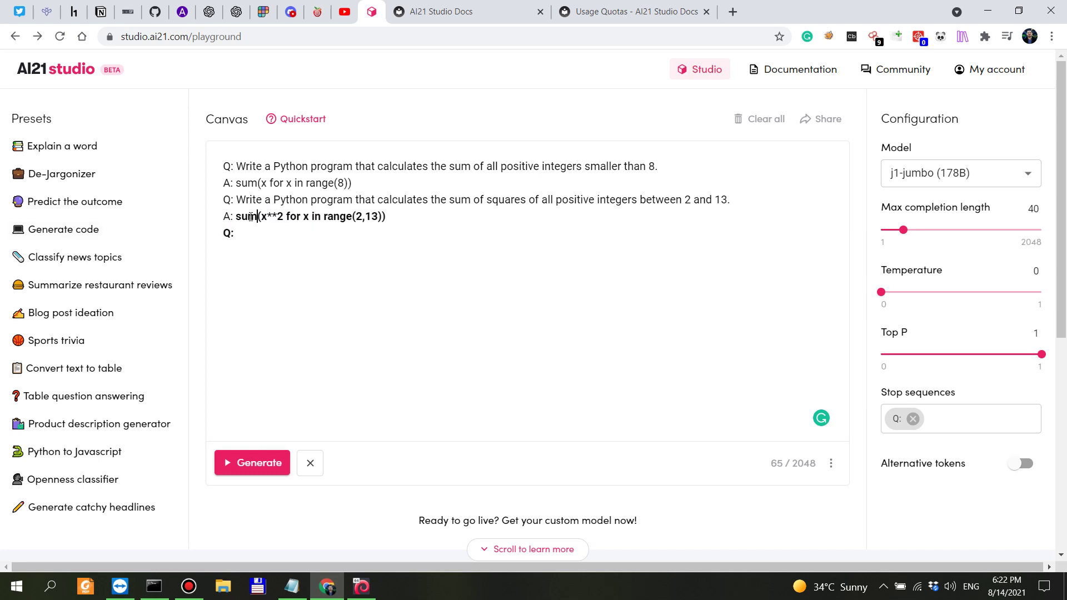
left_click_drag(236, 216, 259, 219)
left_click_drag(261, 217, 384, 216)
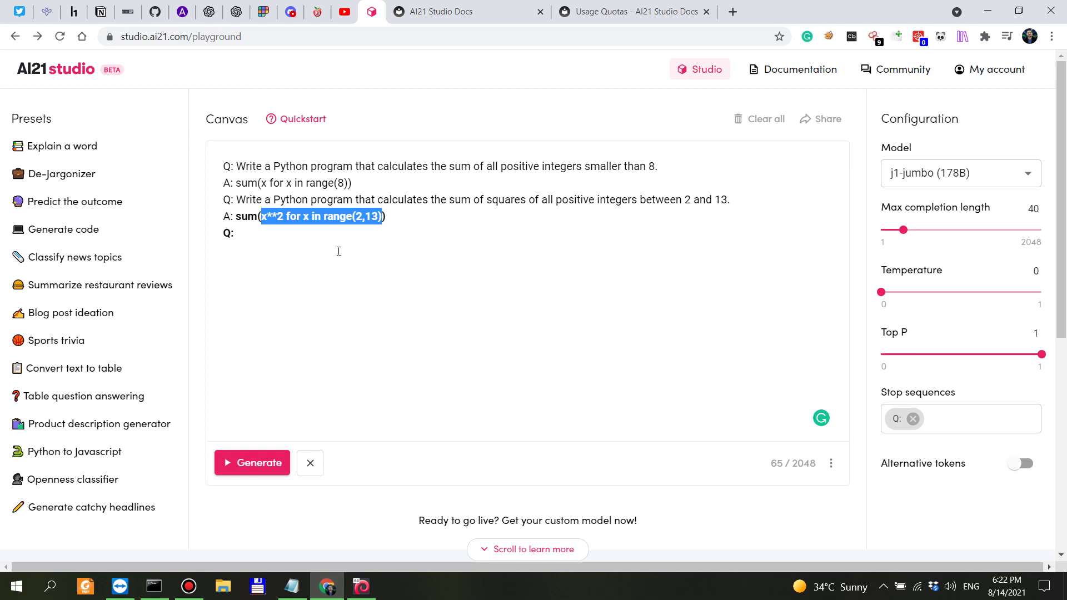
left_click(390, 214)
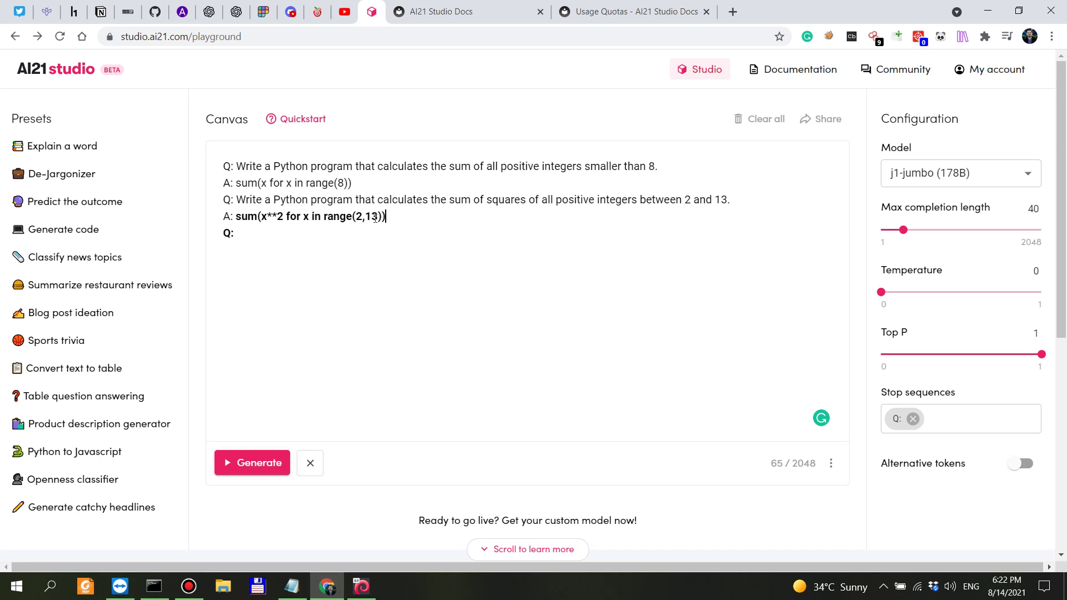
Copy the generated expression sum(x**2 for x in range(2,13)) and start Python in a new Command Prompt window.
left_click_drag(398, 216, 237, 212)
key("ctrl+c")
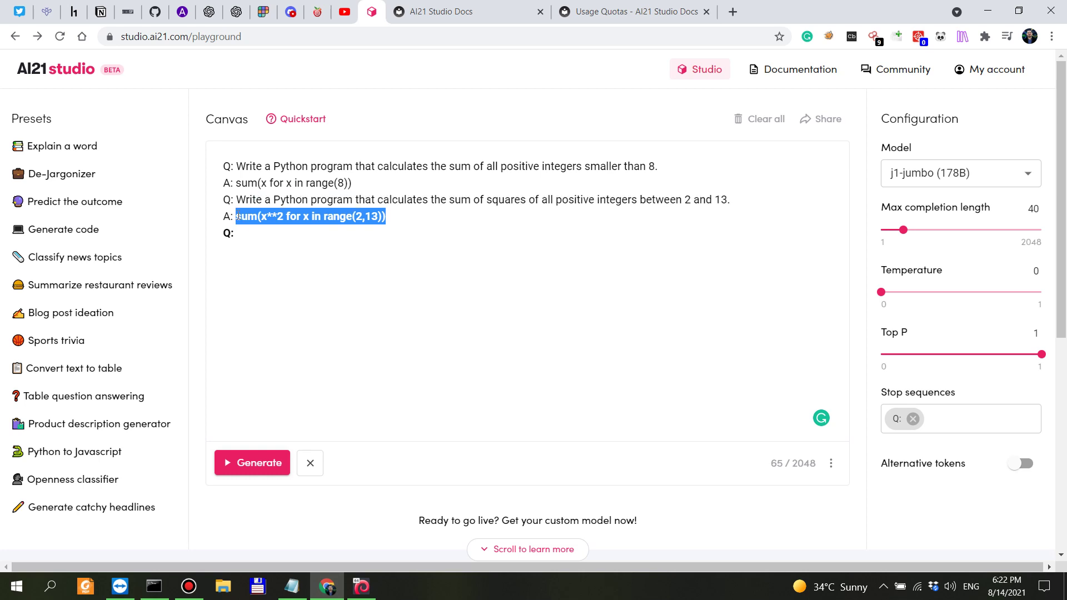
left_click(167, 598)
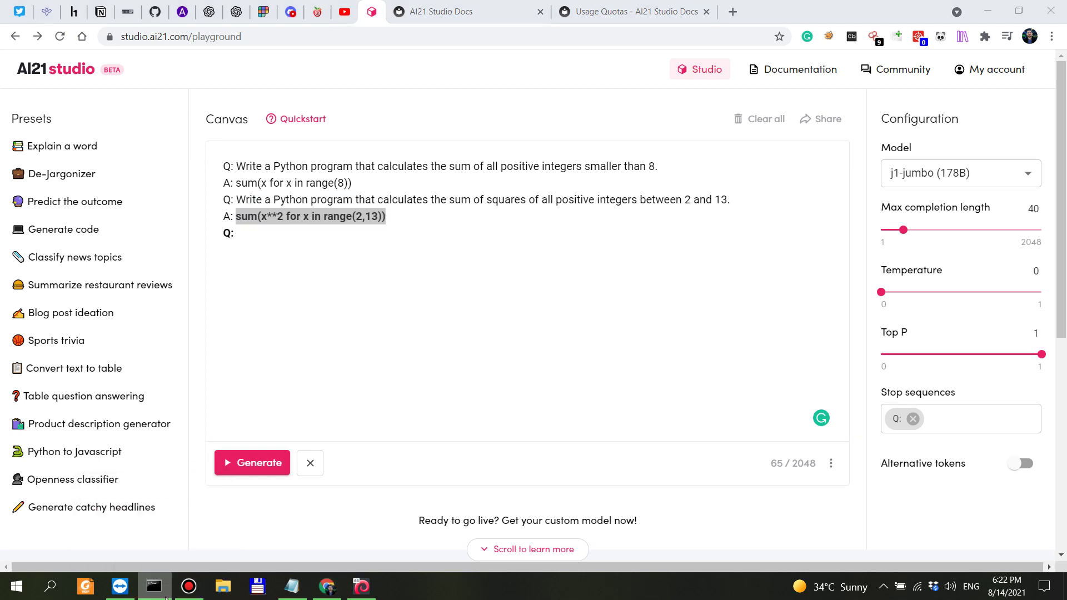
right_click(166, 598)
left_click(131, 509)
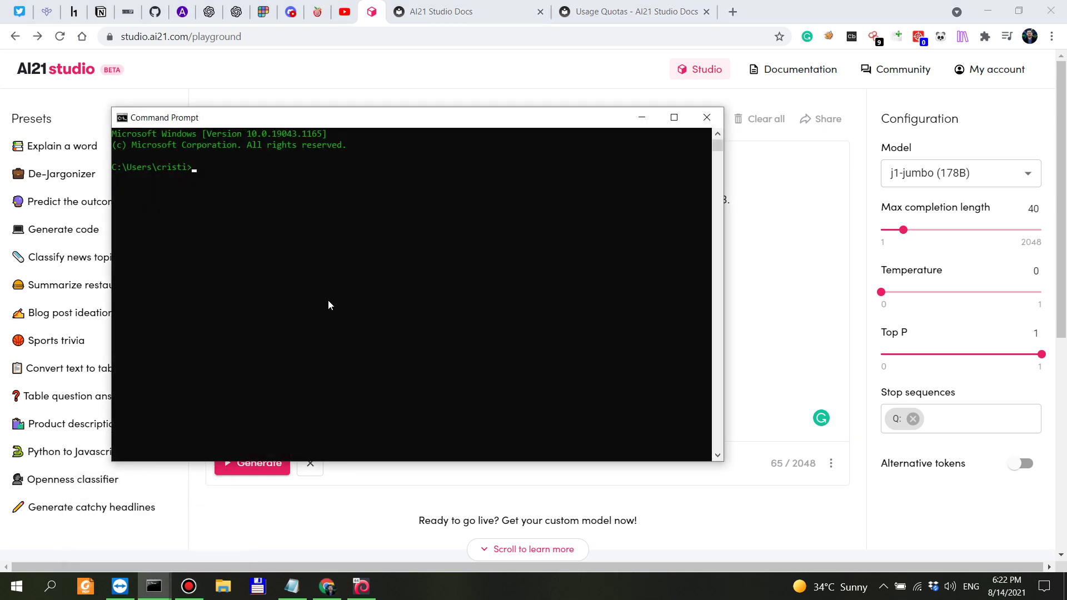
type("python")
key("Return")
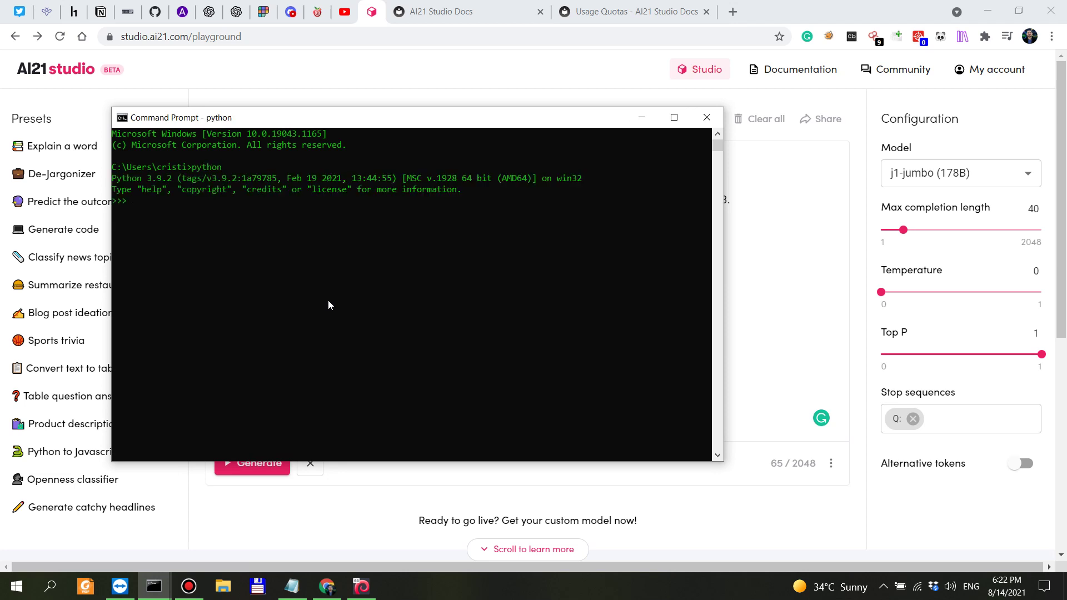
Run the copied sum of squares expression in the Python session and minimize the Command Prompt window.
key("ctrl+v")
key("Return")
left_click(642, 120)
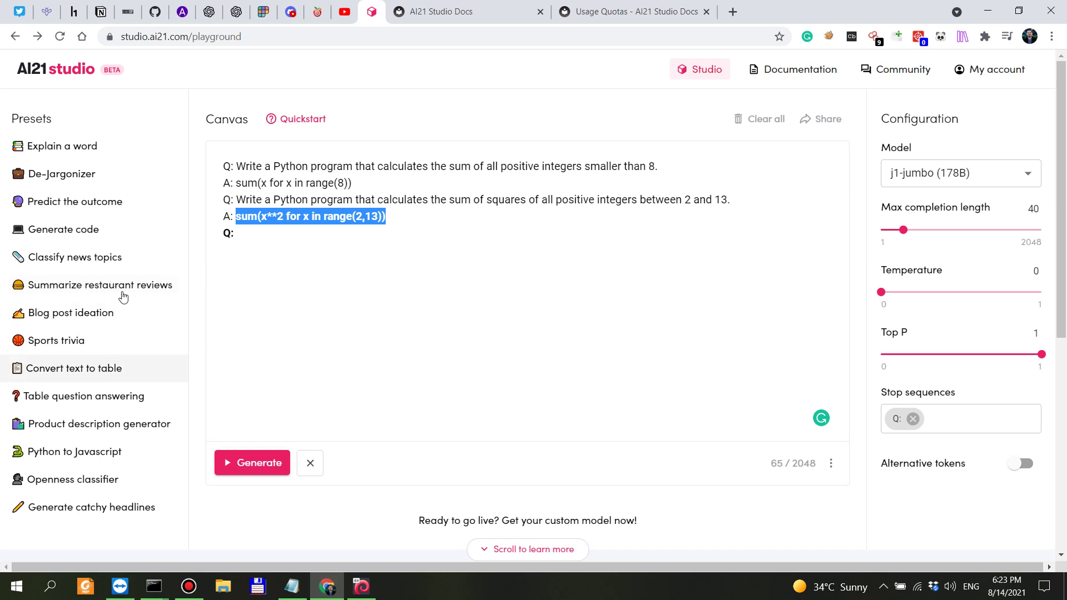
Close the AI21 Studio Docs page on generating text via the API, keeping the Usage Quotas page open.
left_click(522, 12)
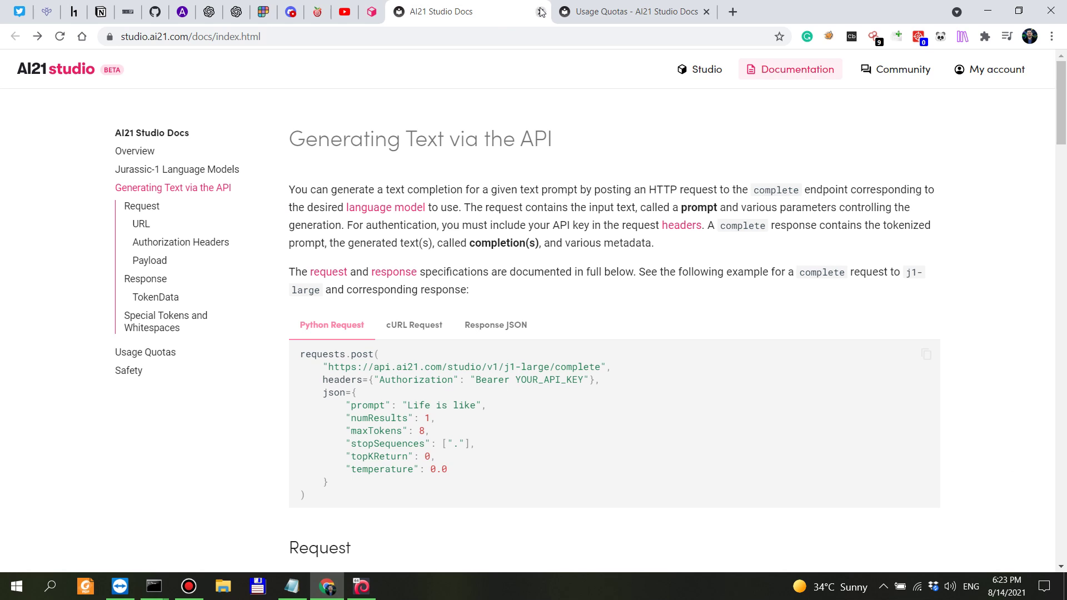
left_click(540, 12)
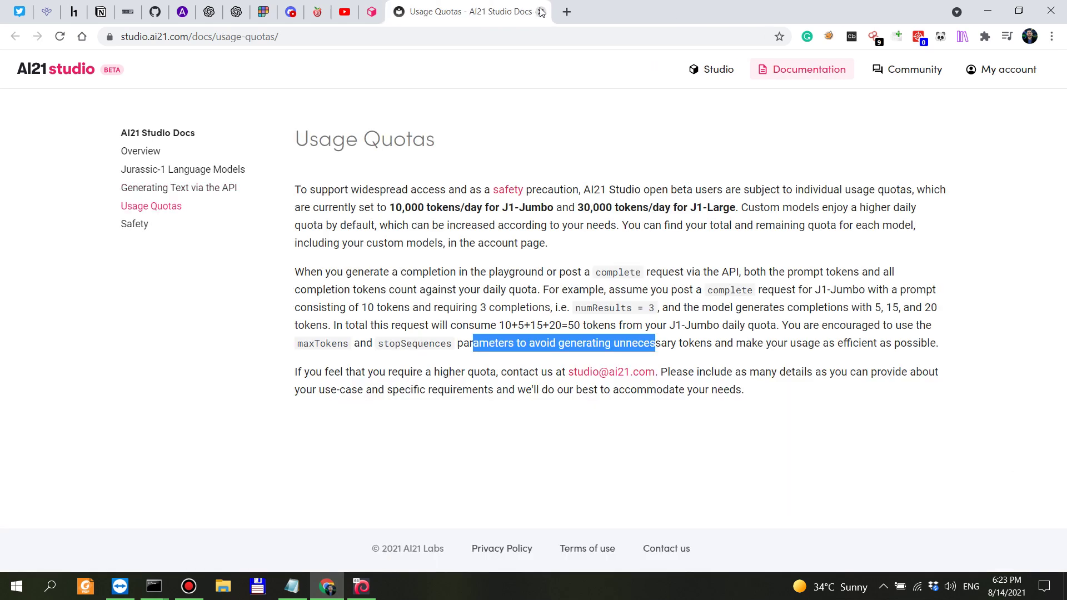
left_click_drag(318, 140, 541, 11)
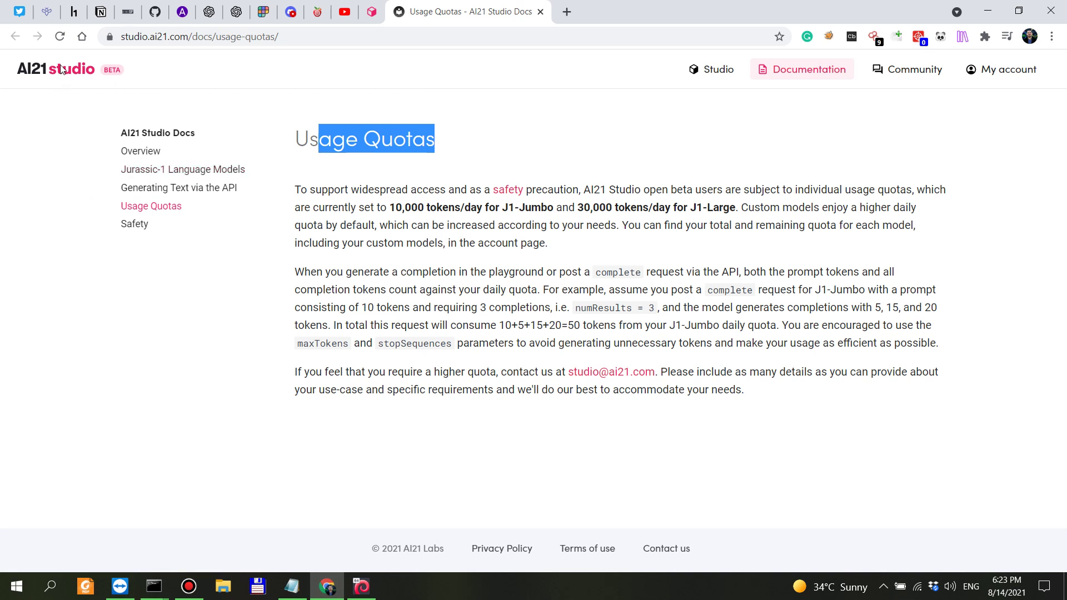
Load the AI21 Labs website at ai21.com in place of the Usage Quotas page.
left_click(140, 38)
type("ai21")
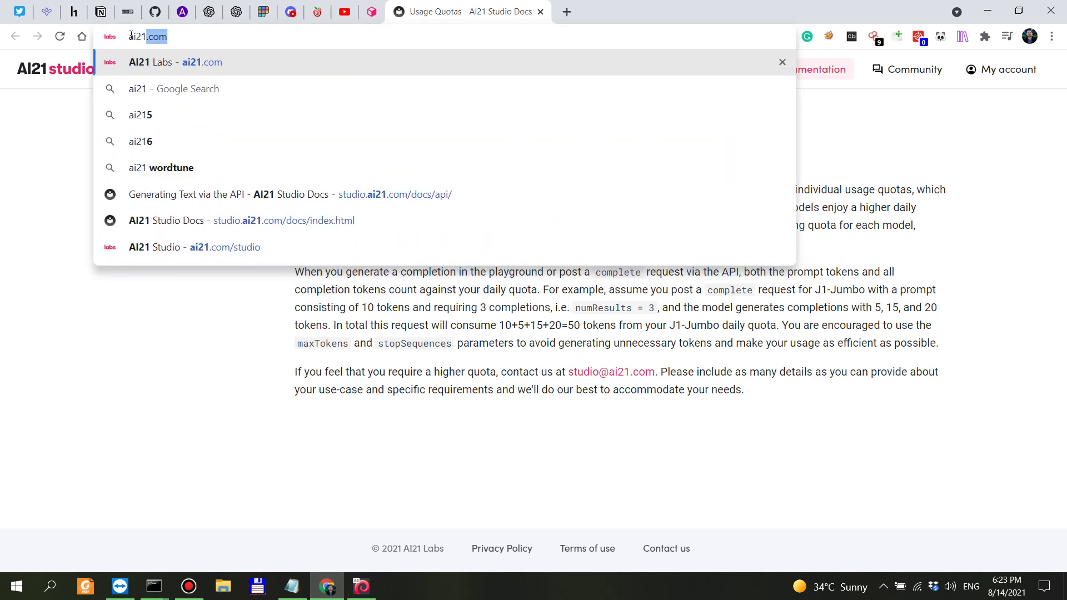
type(".com")
key("Return")
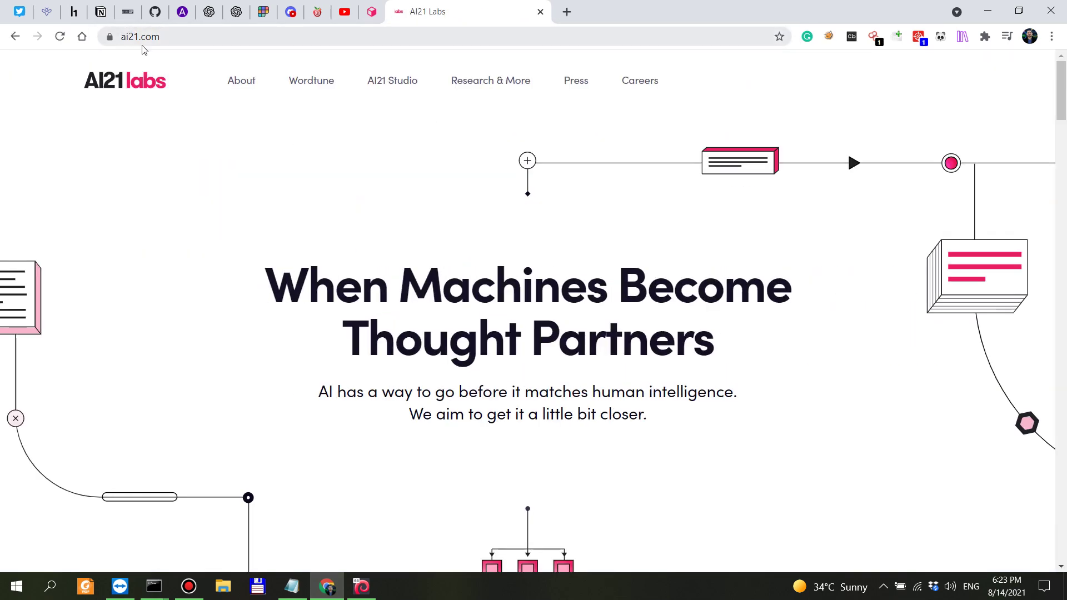
Open the article "Announcing AI21 Studio and Jurassic-1 Language Models" from the homepage's Research & More section.
scroll(611, 317, "down", 12)
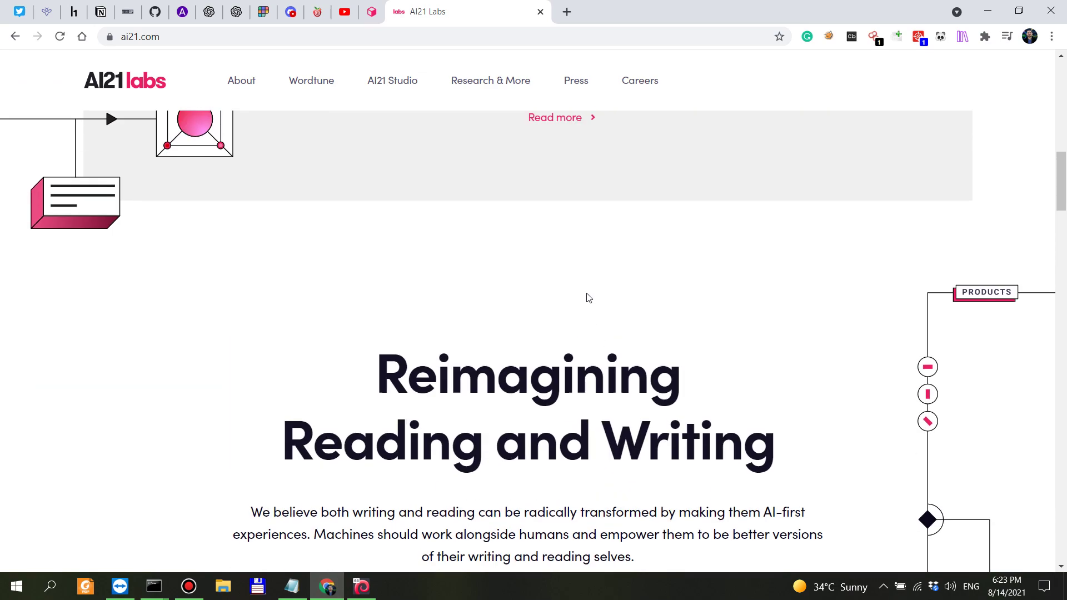
scroll(468, 289, "up", 3)
scroll(468, 289, "down", 20)
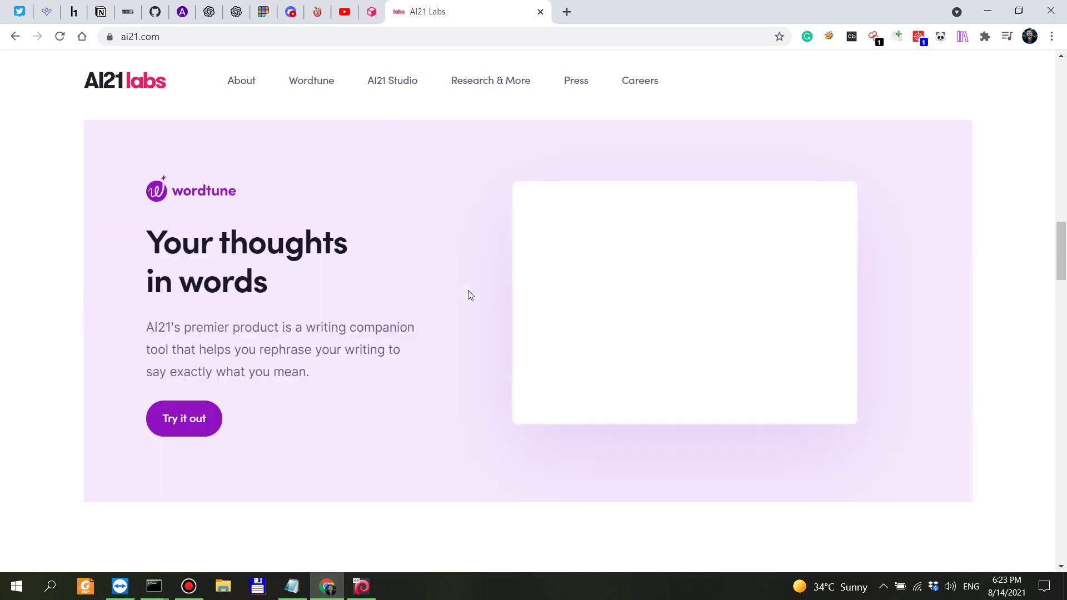
scroll(468, 291, "down", 15)
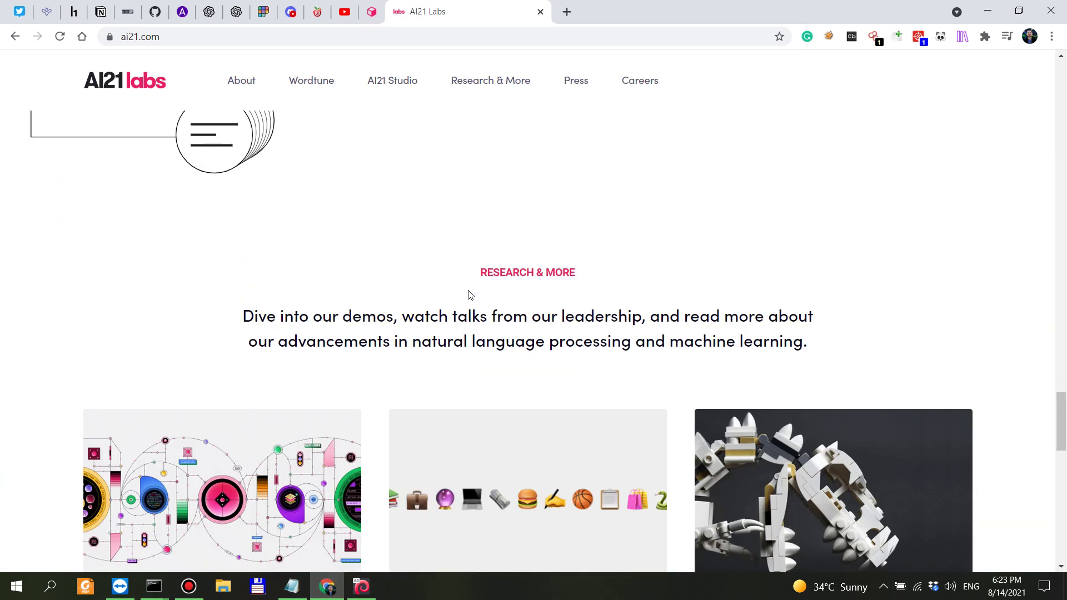
scroll(469, 294, "up", 6)
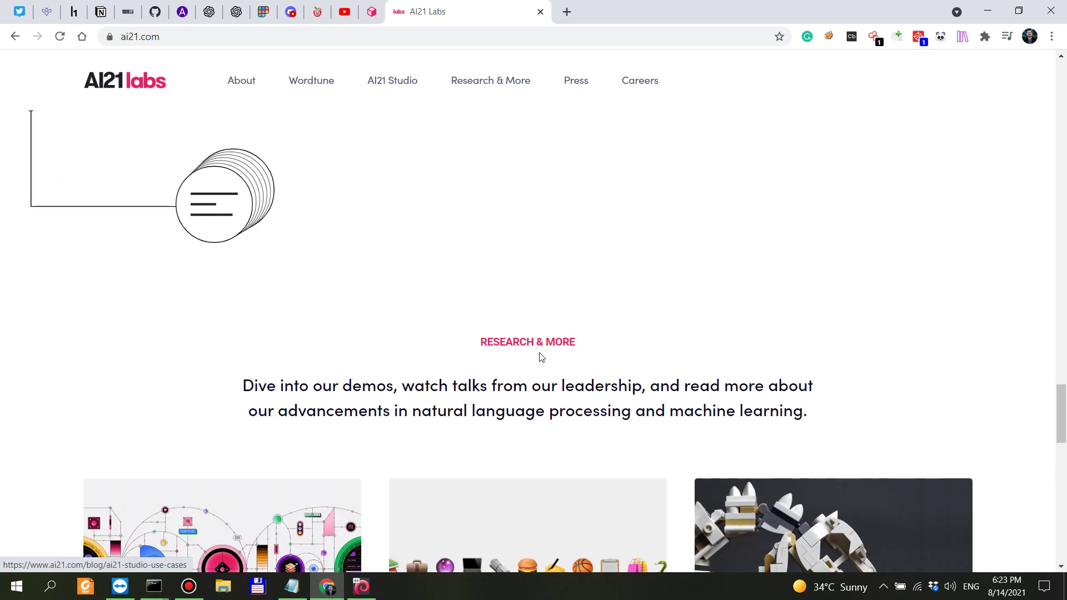
scroll(538, 345, "down", 5)
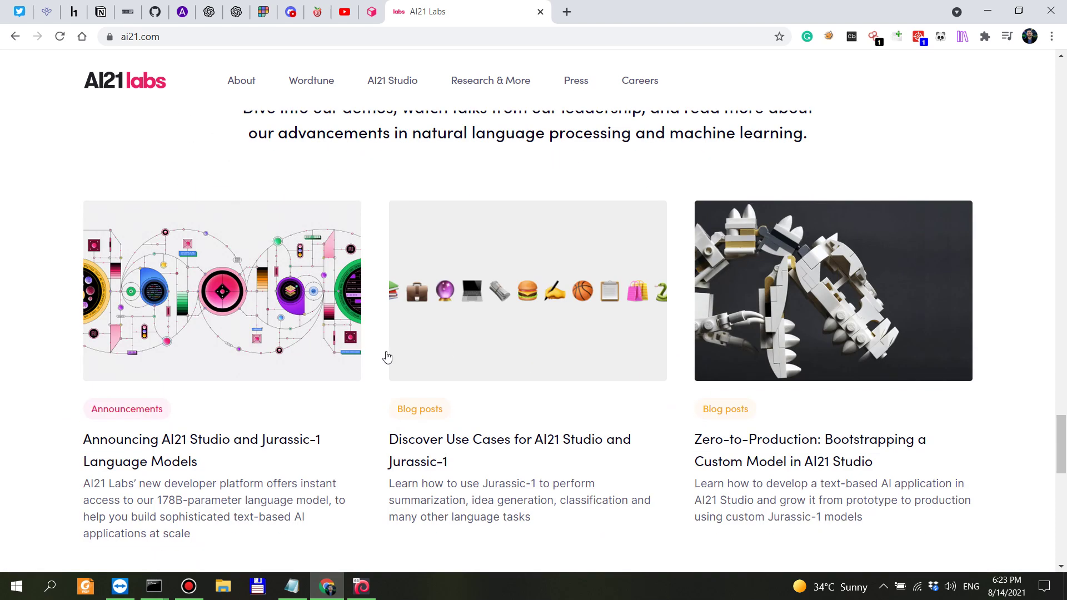
left_click(159, 449)
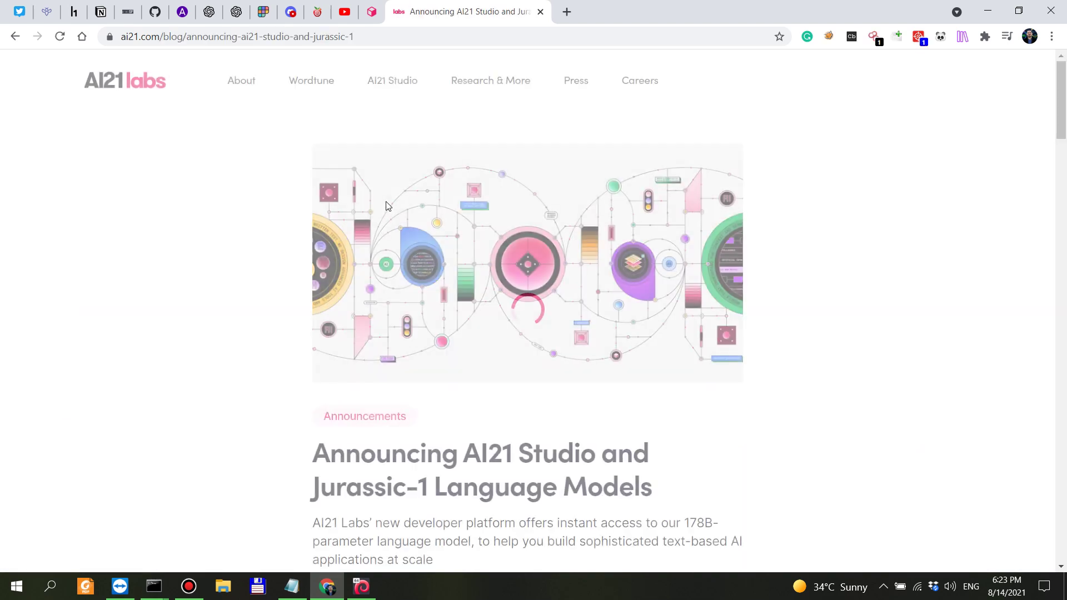
Open the Jurassic-1 technical white paper linked in the announcement article.
scroll(455, 248, "down", 15)
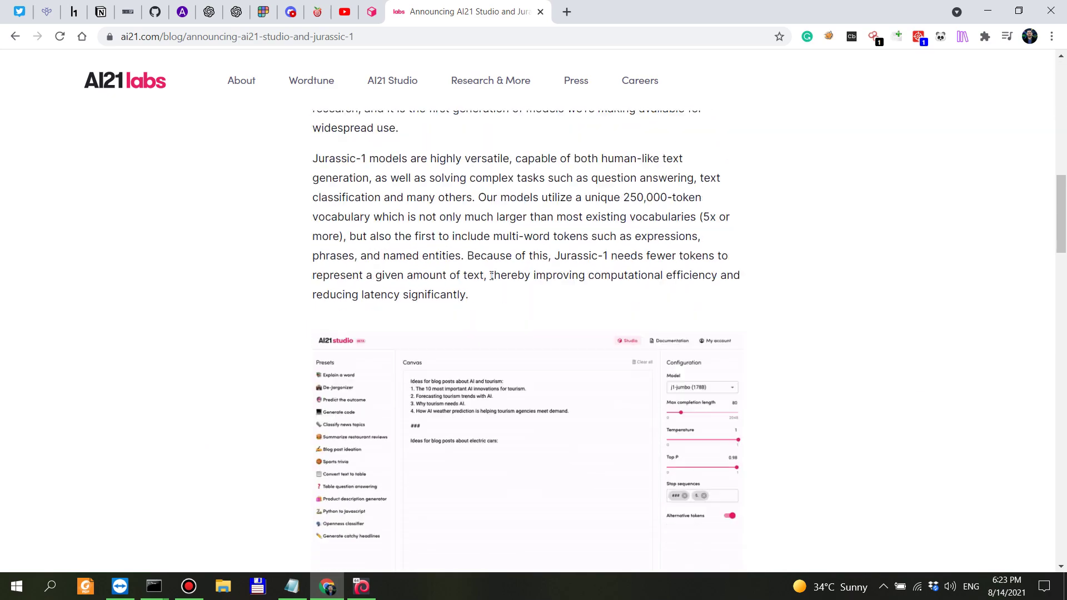
scroll(491, 276, "down", 2)
left_click(412, 278)
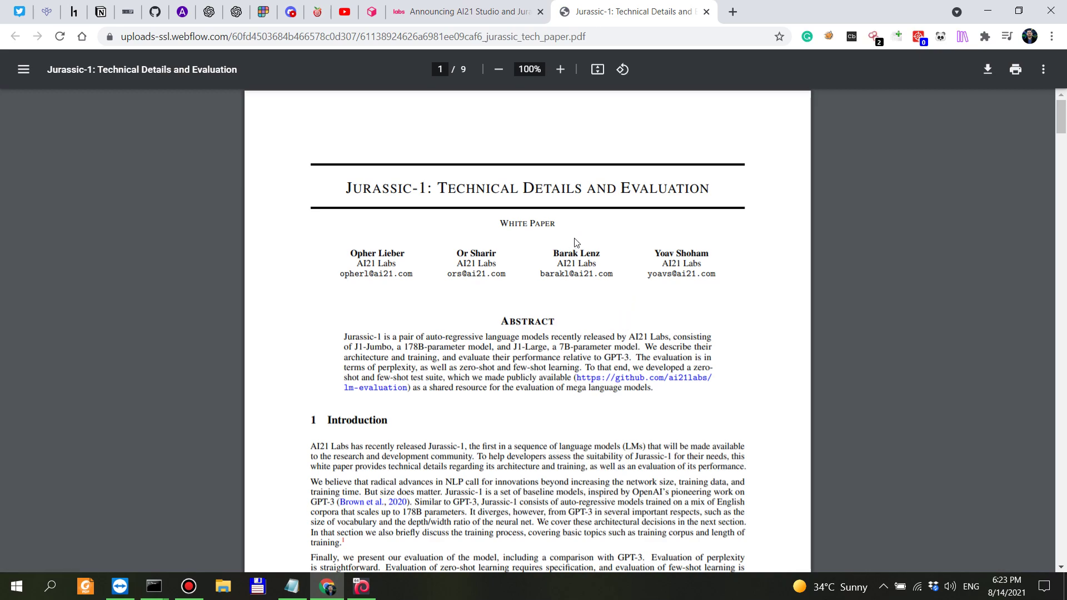
Examine the white paper's abstract, introduction, architecture and tokenizer comparison tables, and the J1 vocabulary examples.
scroll(576, 242, "down", 20)
scroll(579, 235, "up", 5)
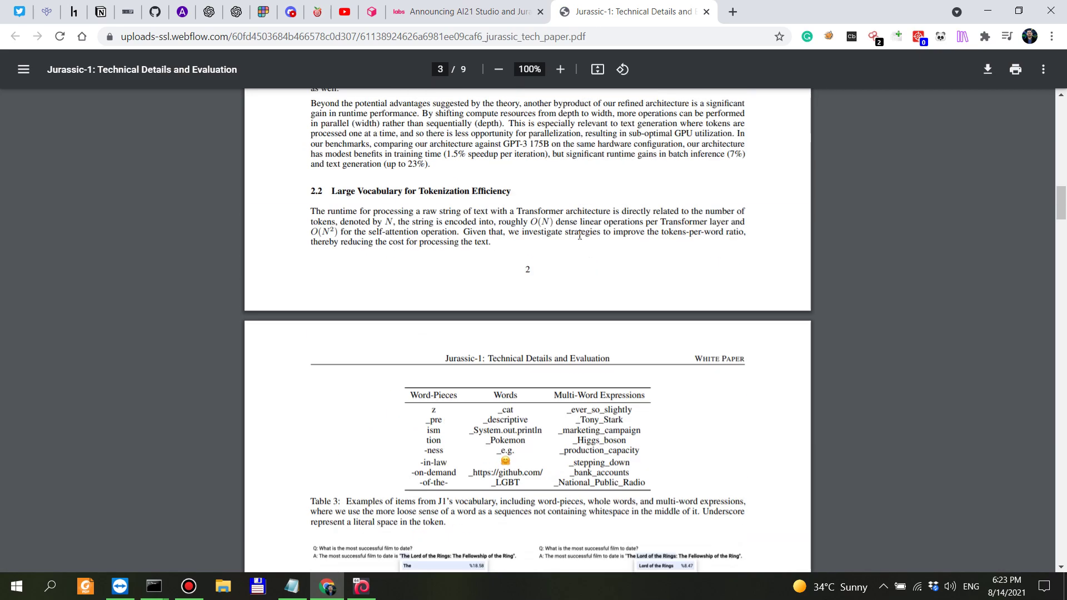
scroll(580, 235, "up", 20)
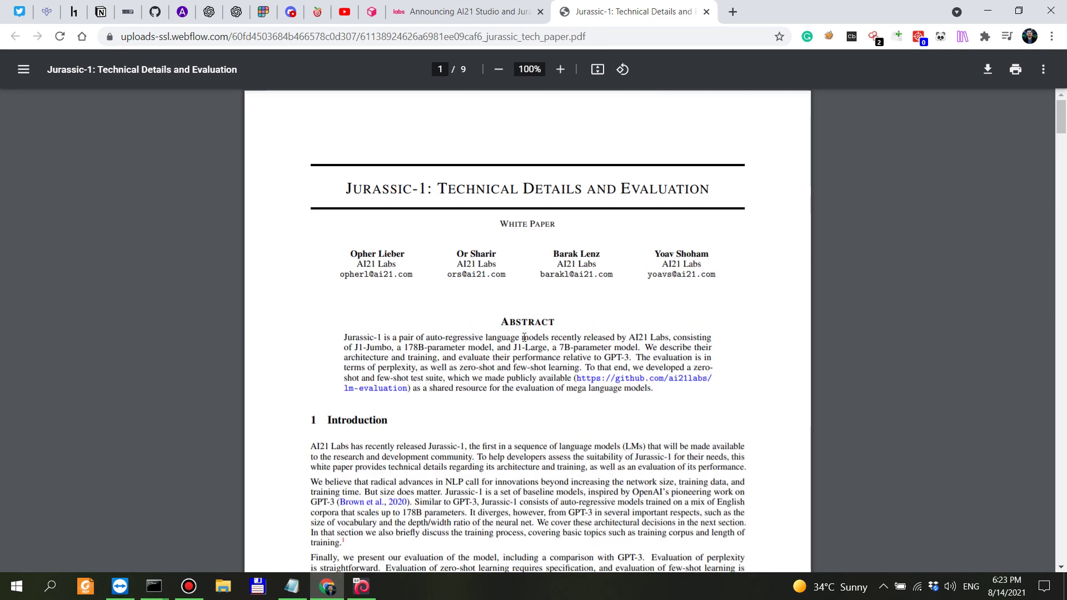
scroll(601, 284, "down", 5)
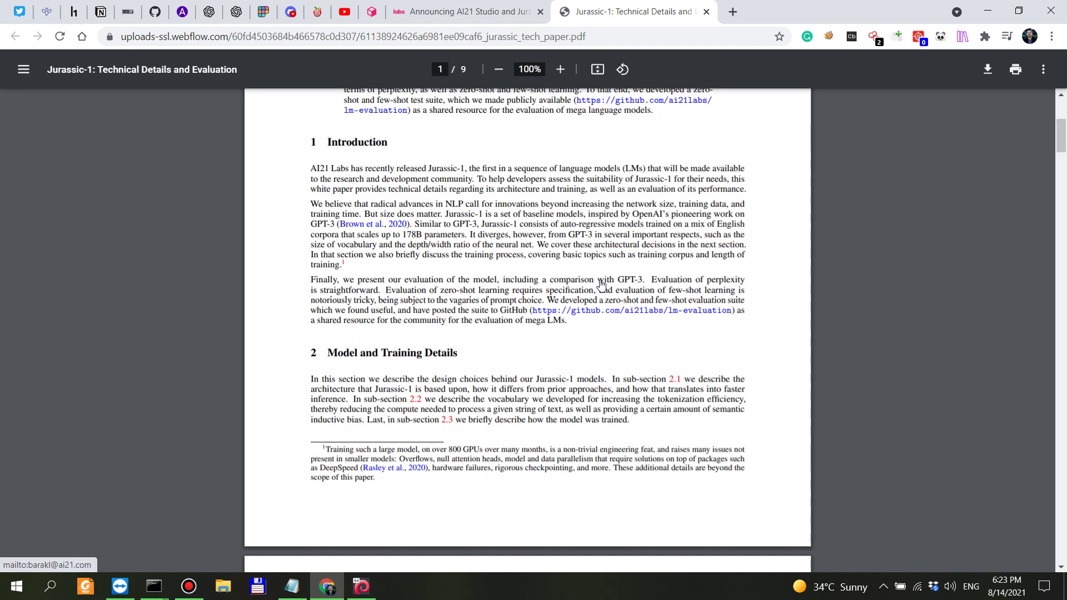
scroll(589, 294, "down", 5)
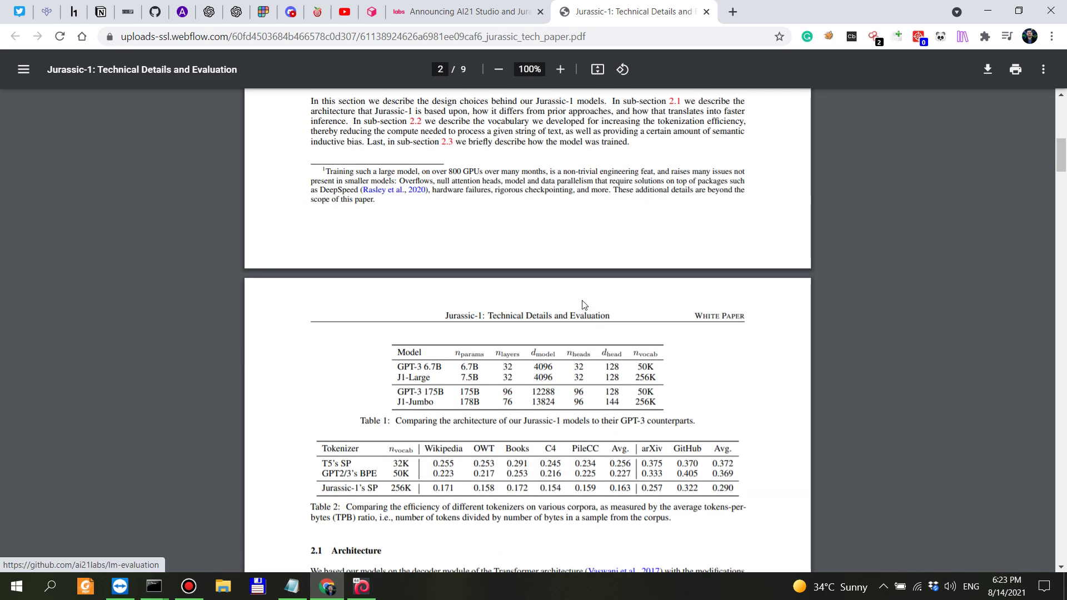
scroll(583, 300, "up", 4)
scroll(437, 314, "down", 15)
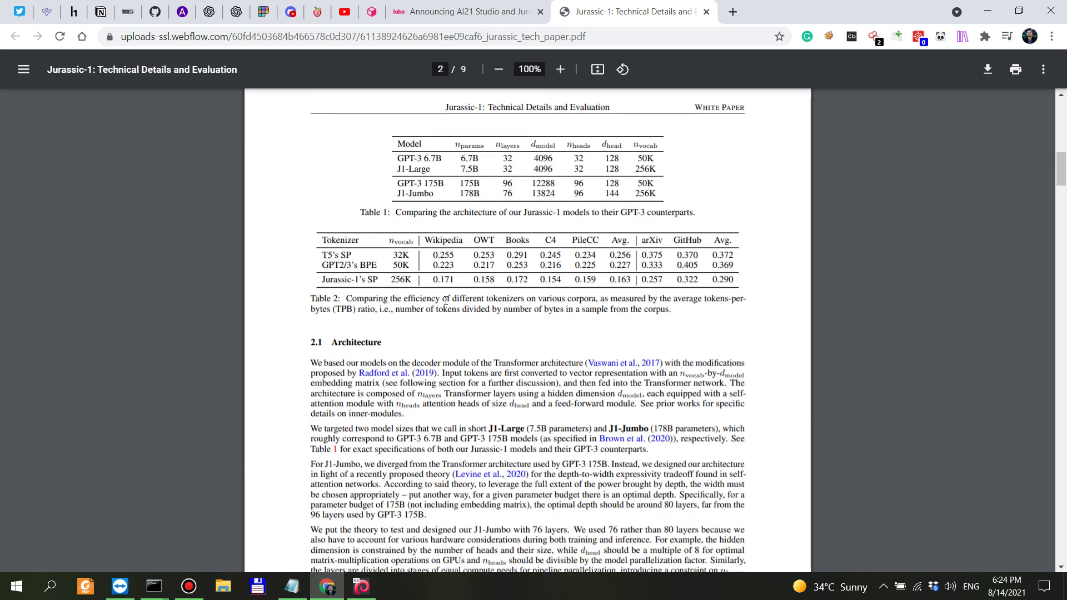
scroll(447, 302, "down", 6)
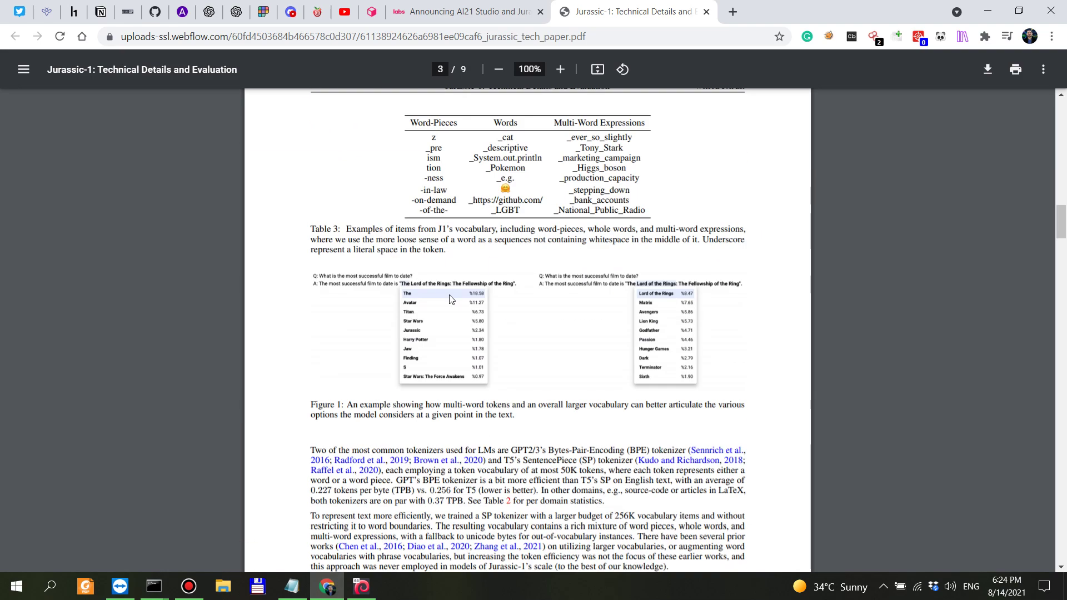
left_click(508, 8)
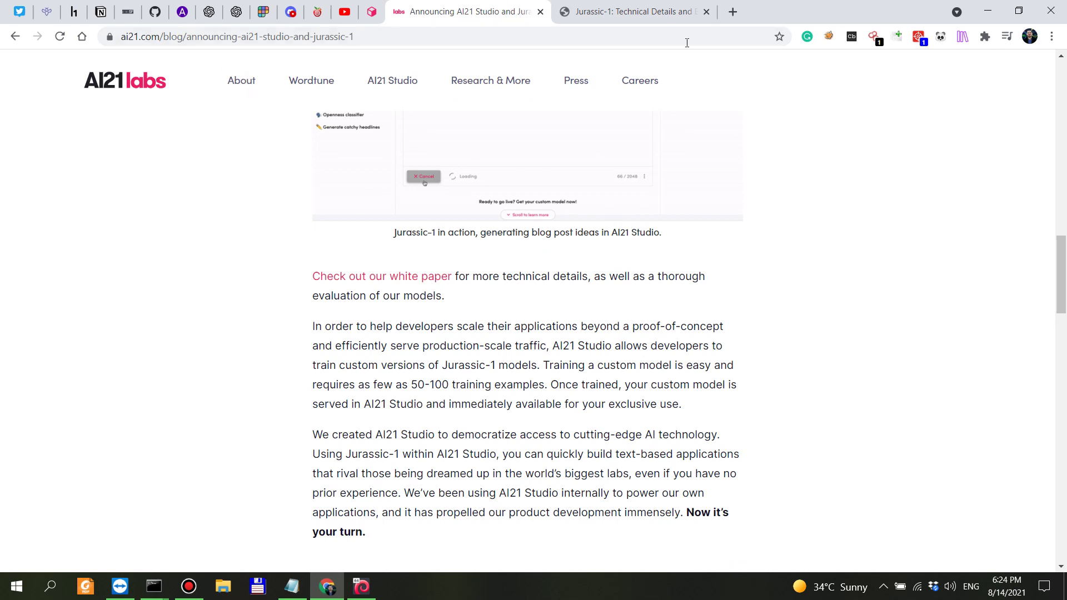
left_click(639, 10)
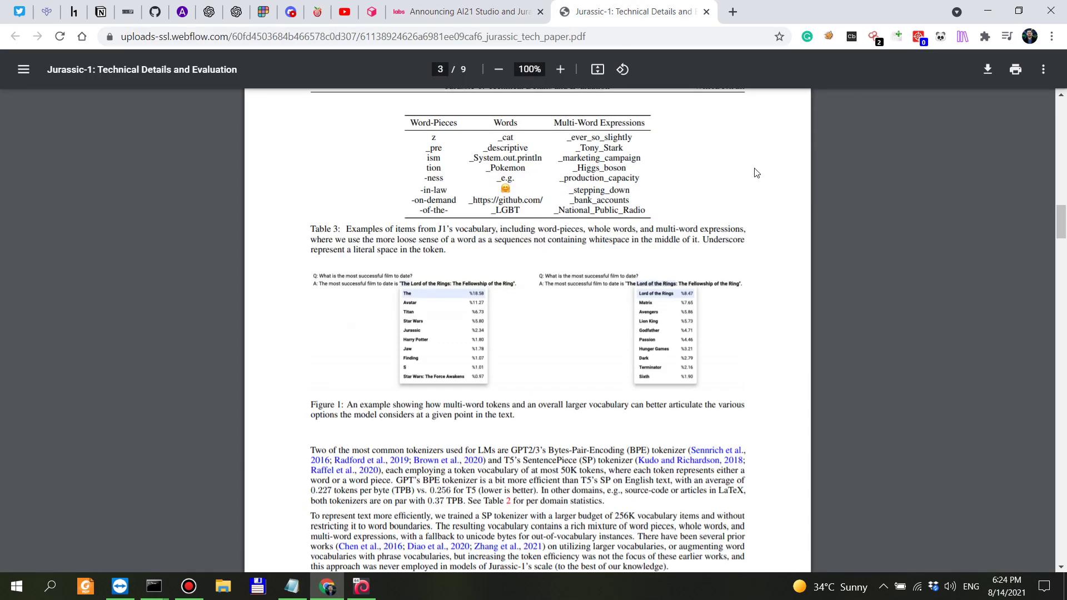
Read section 2.3 Training Details, highlighting the passages on the self-supervised training objective, publicly available resources and the training data's structure.
scroll(377, 362, "down", 9)
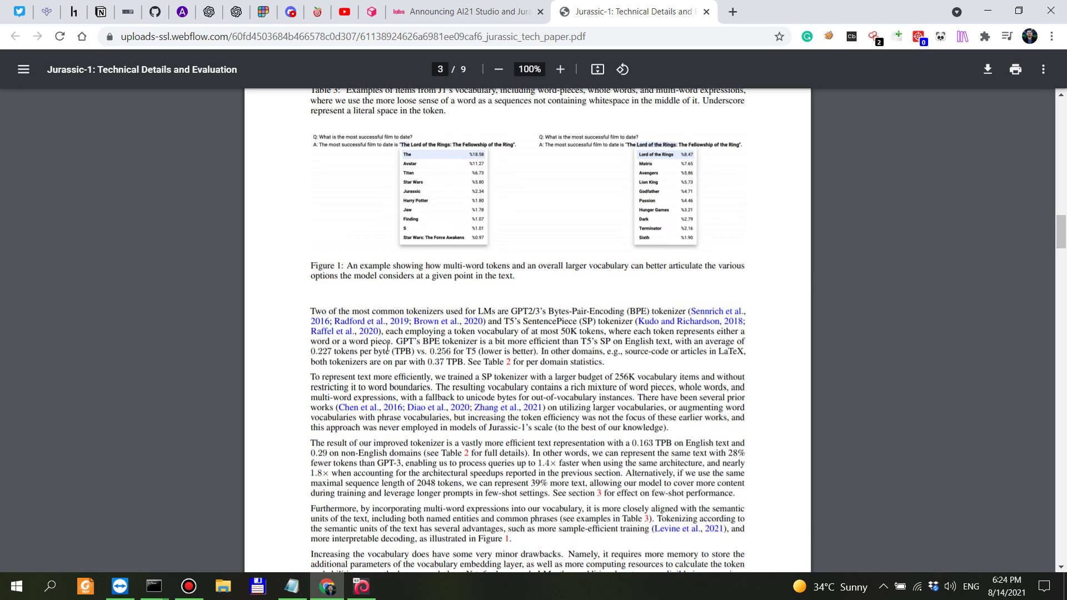
scroll(766, 228, "down", 8)
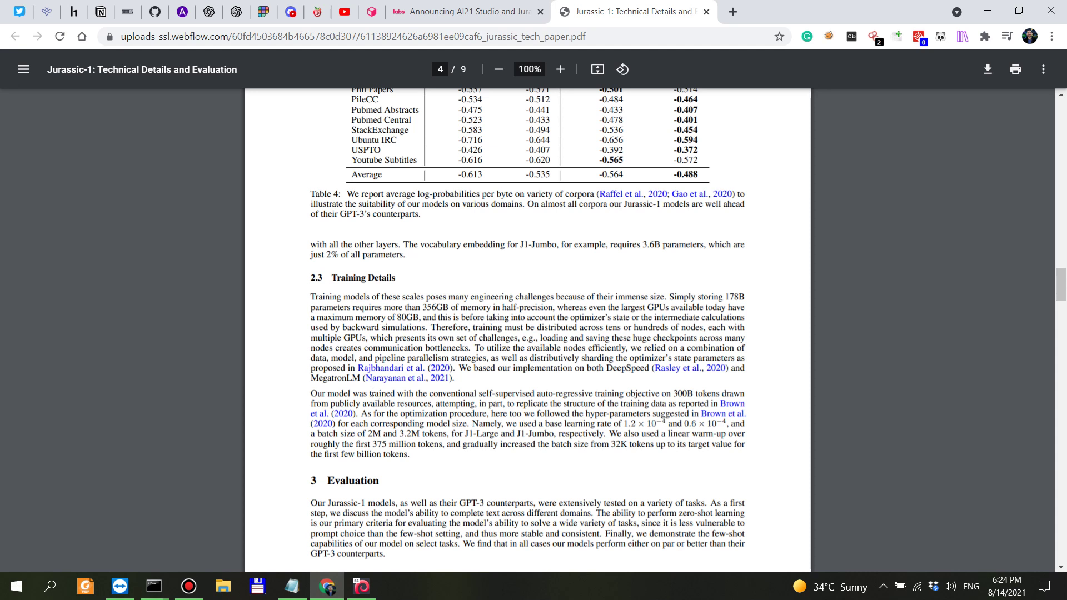
left_click_drag(329, 393, 543, 388)
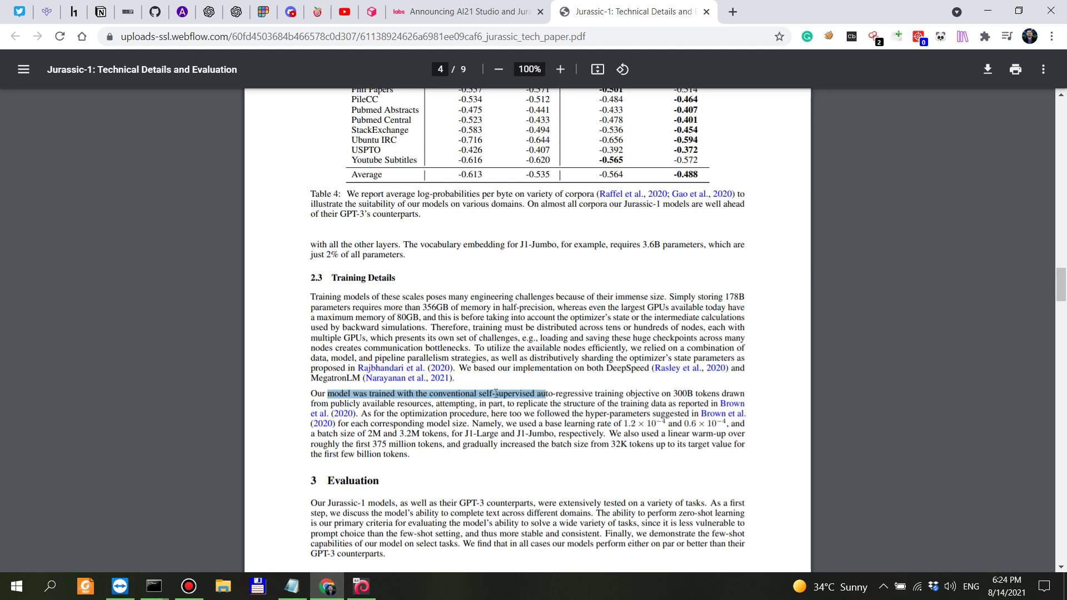
left_click_drag(545, 393, 667, 395)
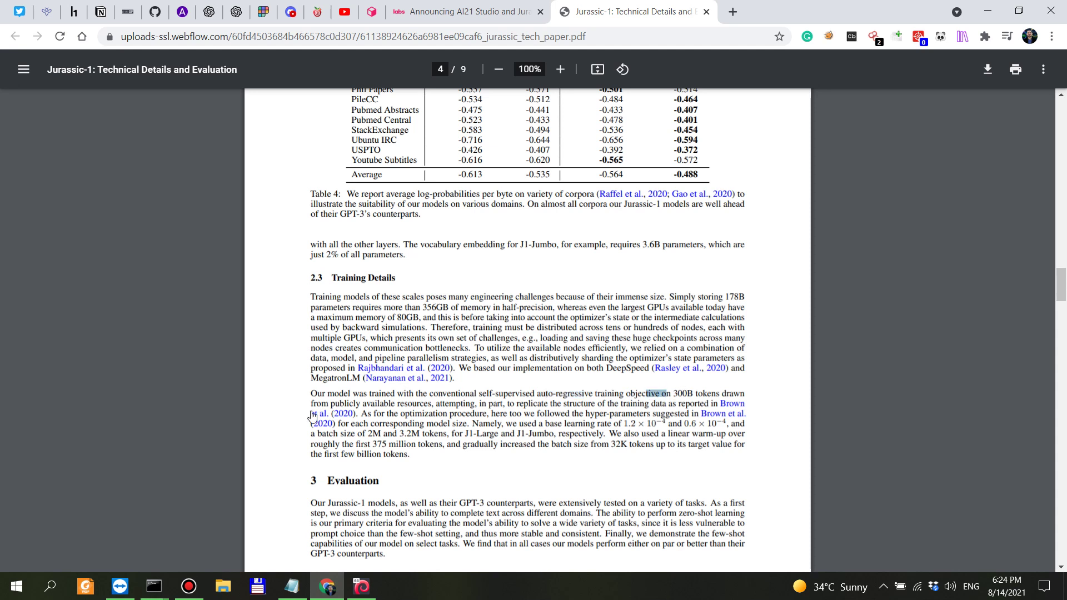
left_click_drag(313, 404, 430, 404)
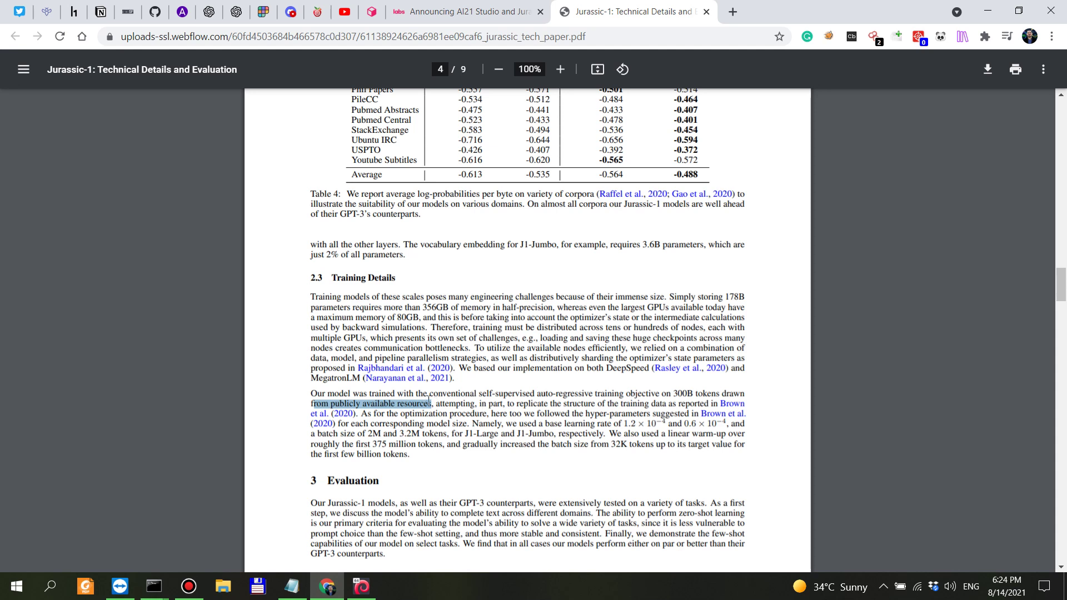
left_click_drag(371, 403, 471, 407)
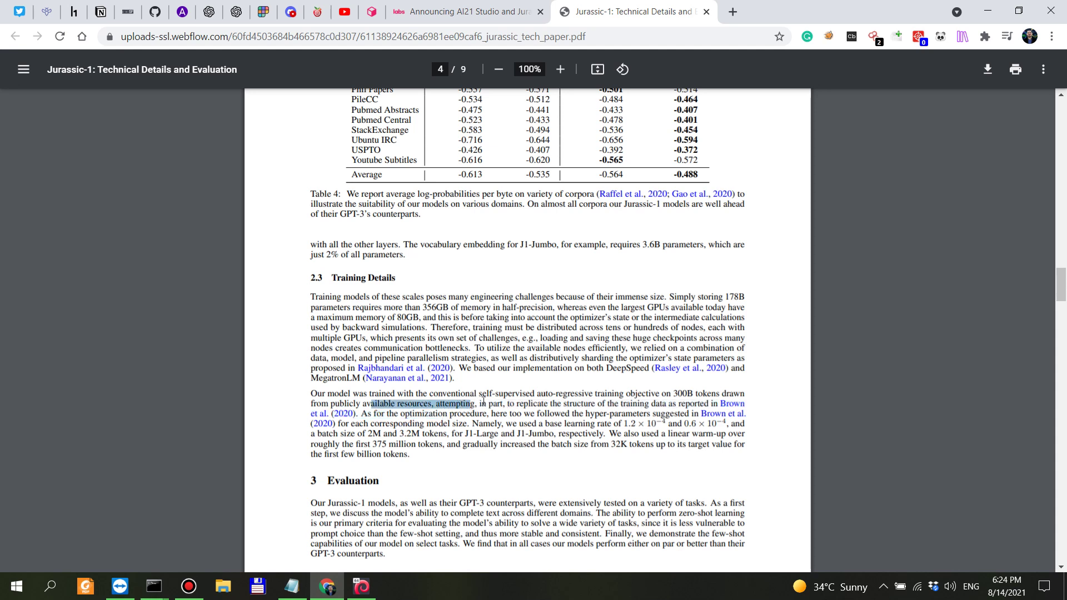
left_click_drag(544, 404, 712, 405)
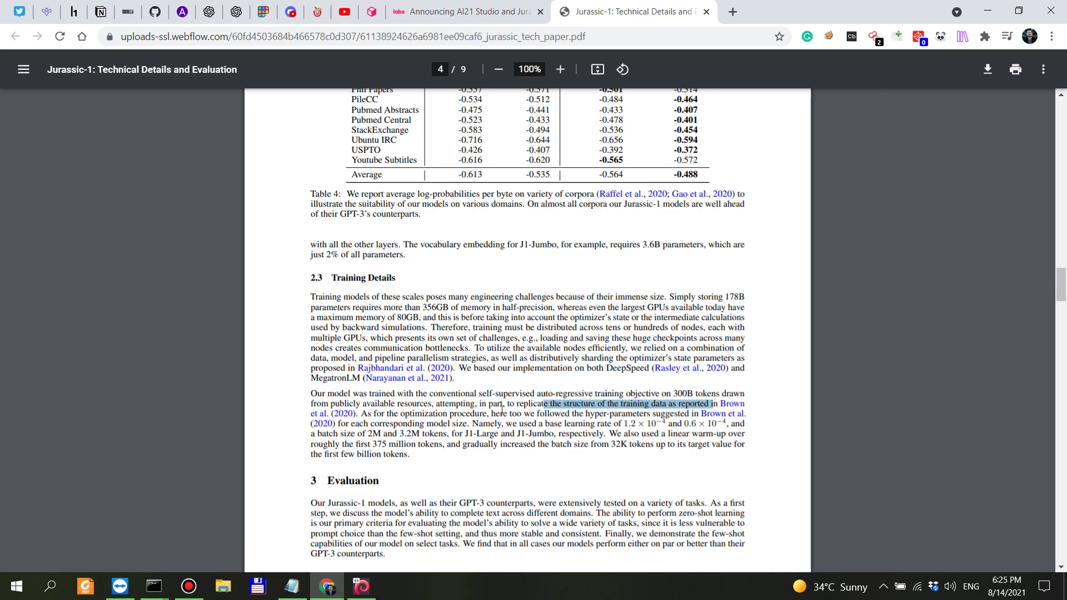
scroll(501, 410, "down", 5)
scroll(502, 410, "up", 5)
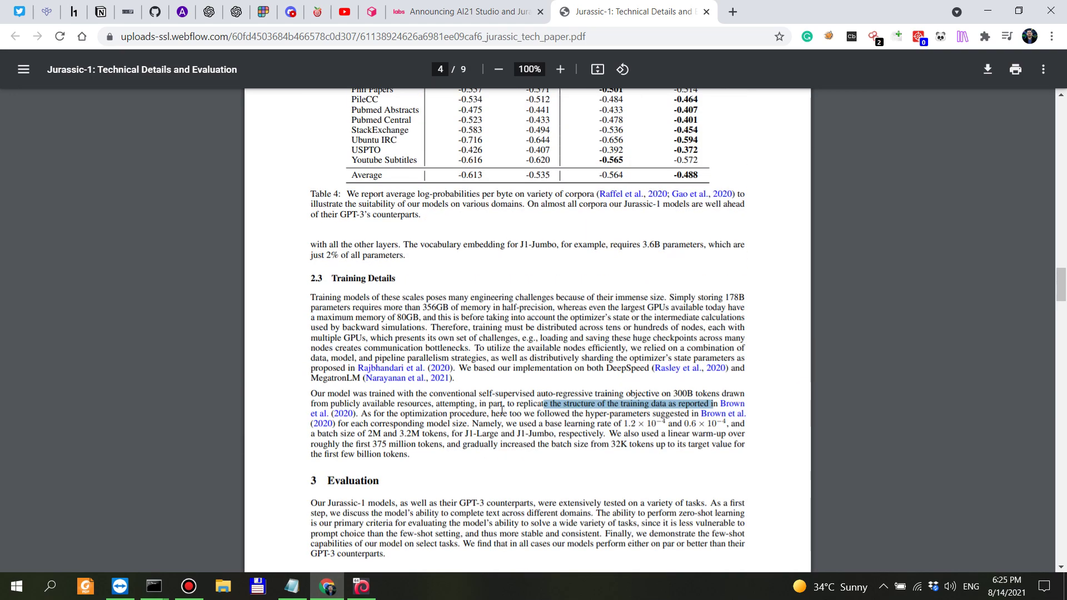
Examine the white paper's StereoSet bias evaluation in Table 7, its summary and references, and the zero-shot results in Table 6.
scroll(502, 410, "down", 20)
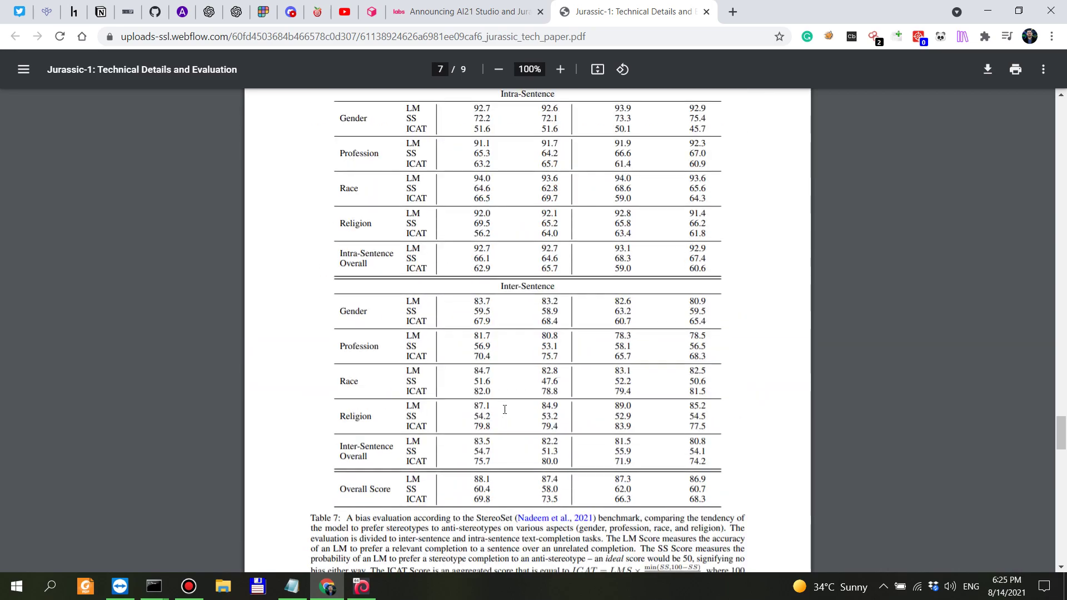
scroll(504, 409, "down", 12)
scroll(455, 428, "up", 8)
scroll(411, 446, "down", 2)
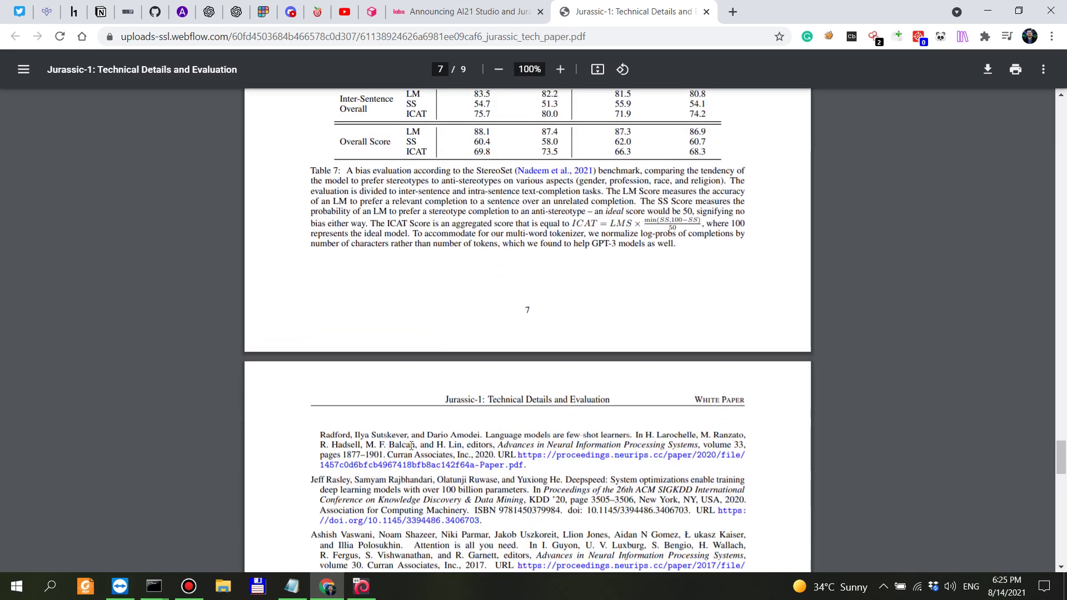
scroll(411, 445, "up", 10)
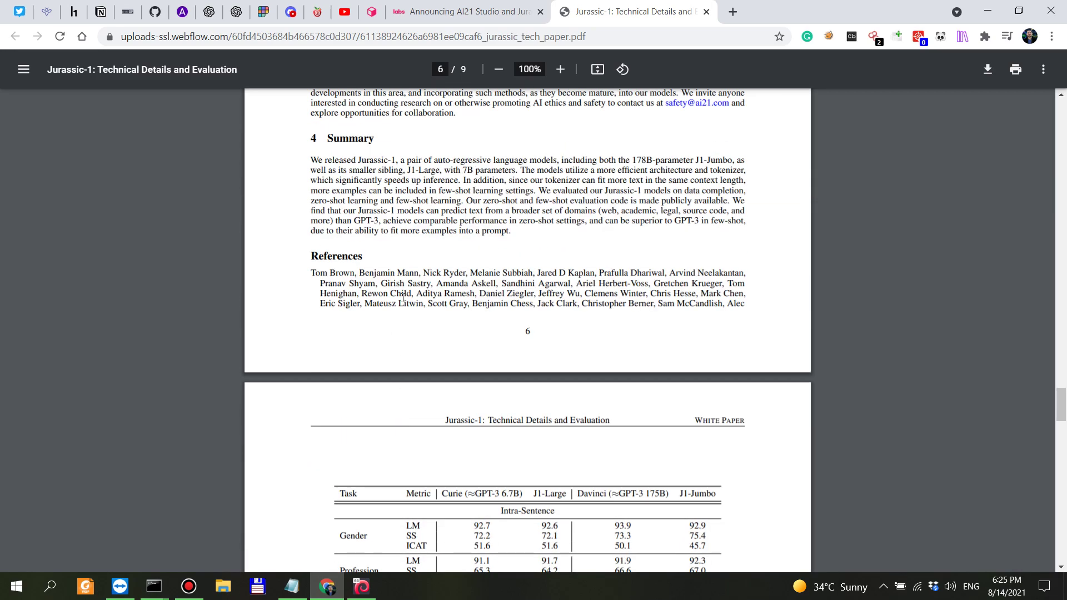
left_click_drag(642, 279, 639, 293)
scroll(500, 311, "down", 11)
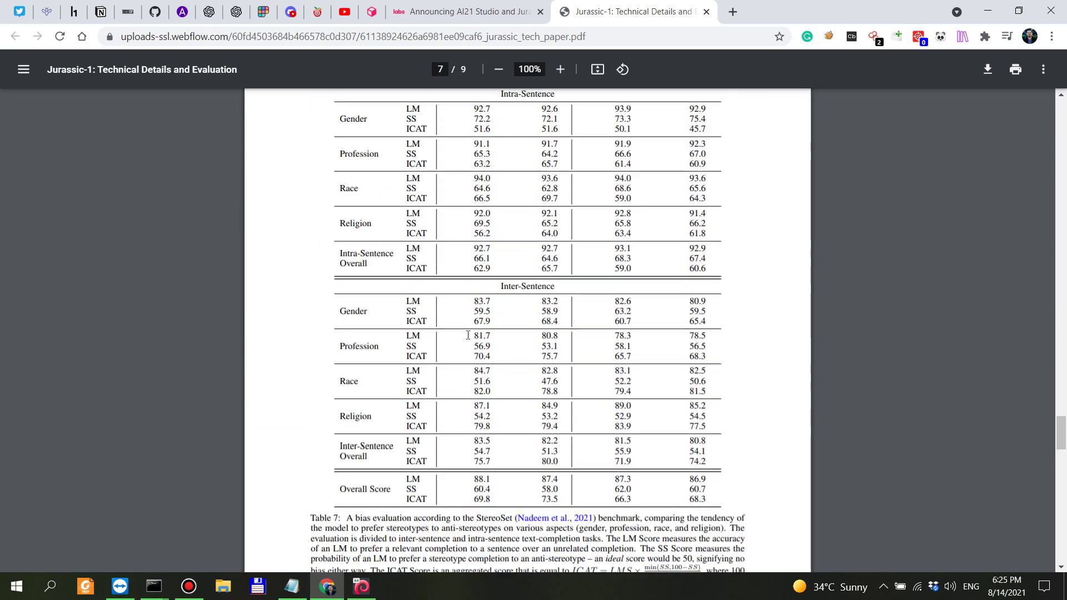
scroll(444, 352, "down", 4)
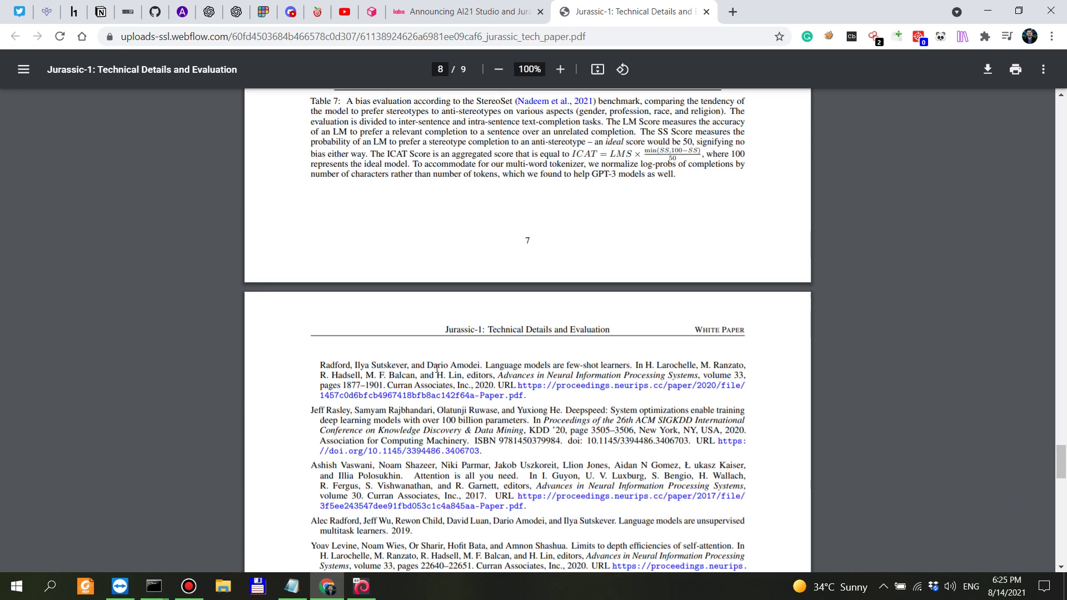
left_click_drag(488, 369, 628, 368)
scroll(588, 318, "up", 10)
scroll(588, 318, "up", 20)
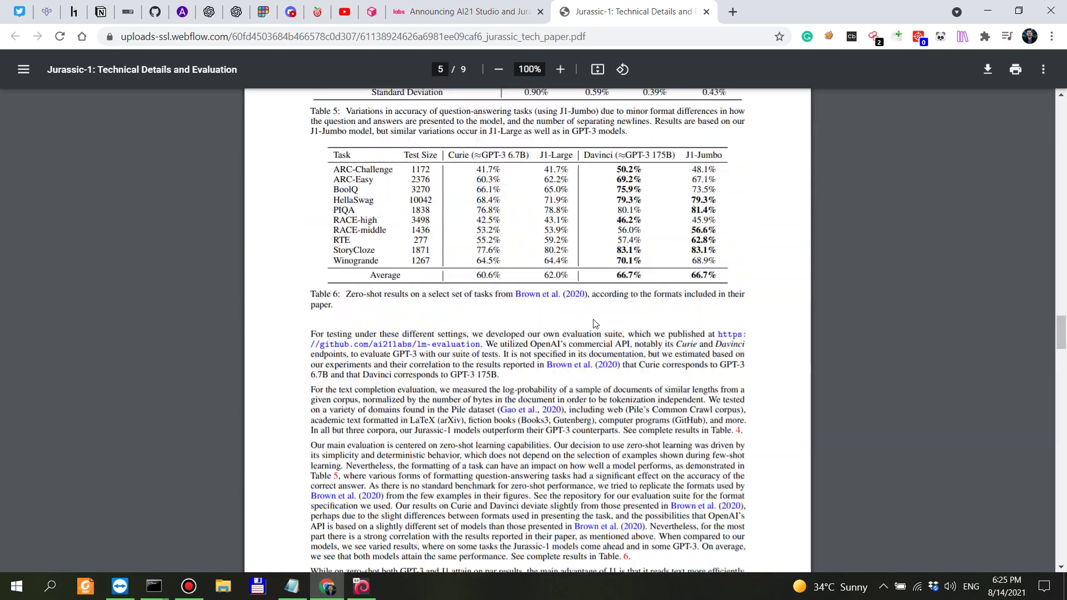
Revisit the white paper's vocabulary examples, architecture and tokenizer comparison tables, and introduction.
scroll(596, 312, "up", 20)
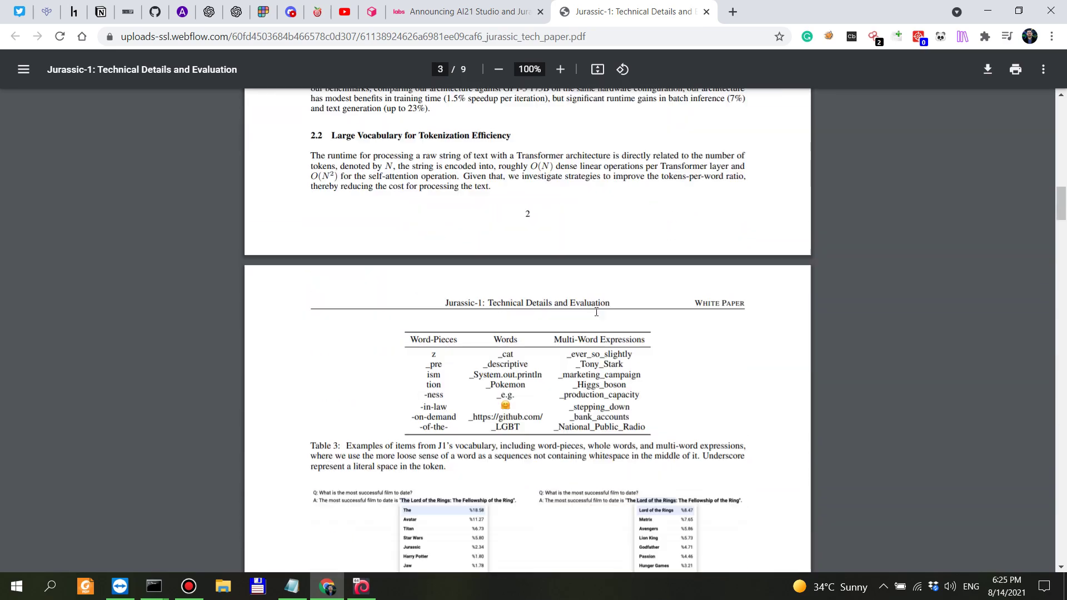
scroll(596, 311, "down", 3)
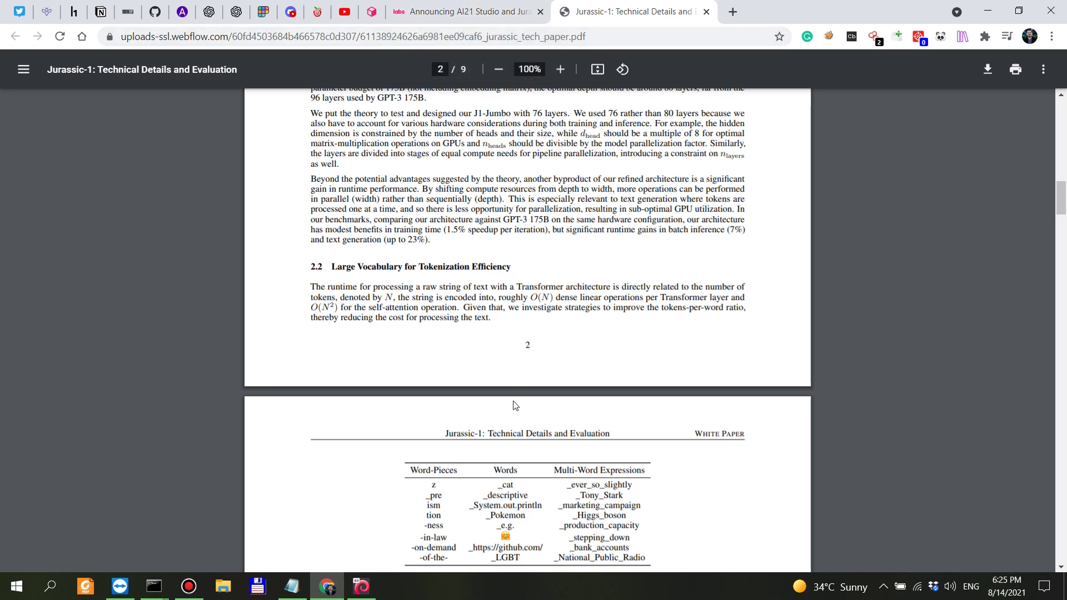
scroll(515, 405, "up", 5)
scroll(515, 405, "up", 9)
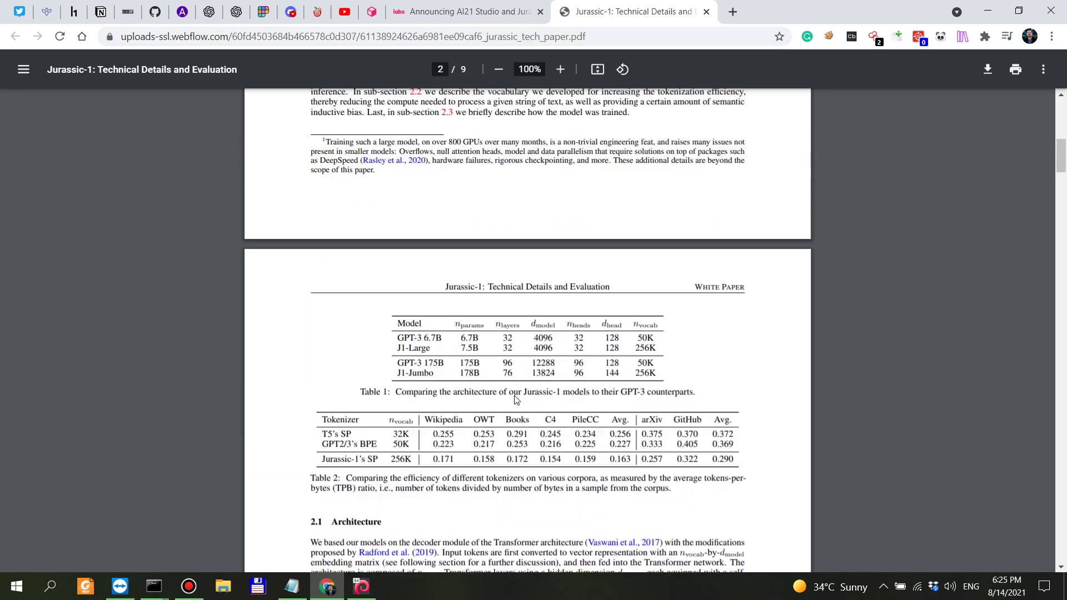
scroll(515, 399, "up", 1)
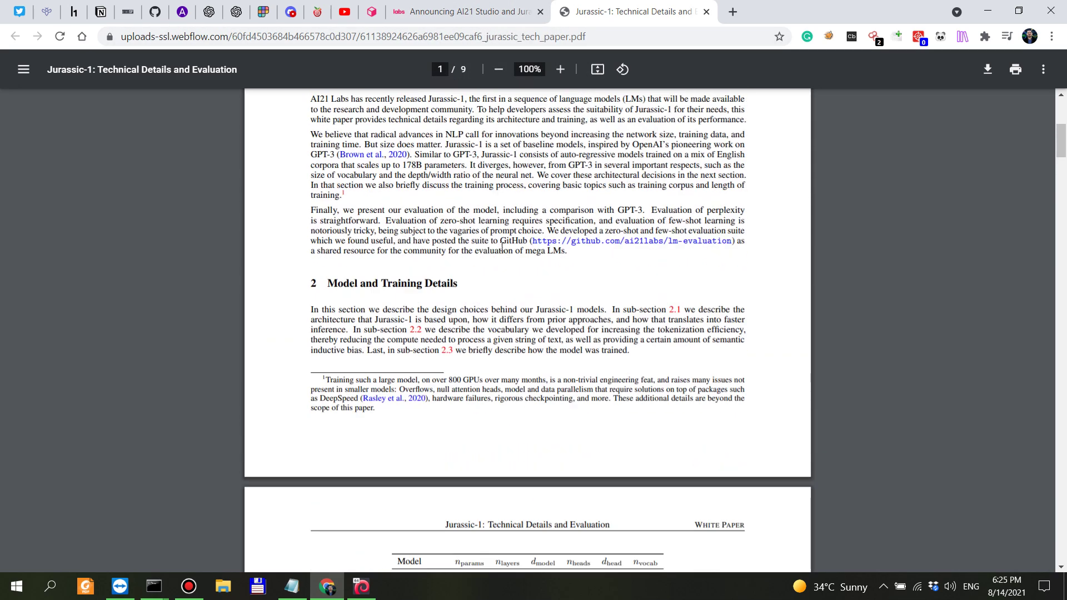
Return to the AI21 Studio playground and clear the Python question-and-answer prompt from the canvas.
left_click(477, 4)
left_click(379, 13)
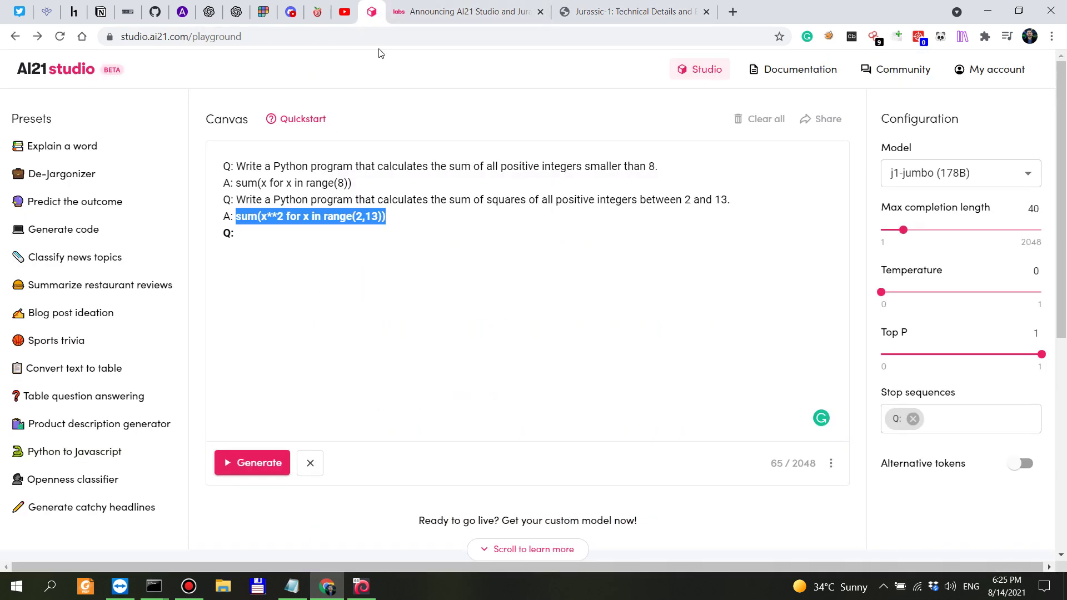
left_click(395, 257)
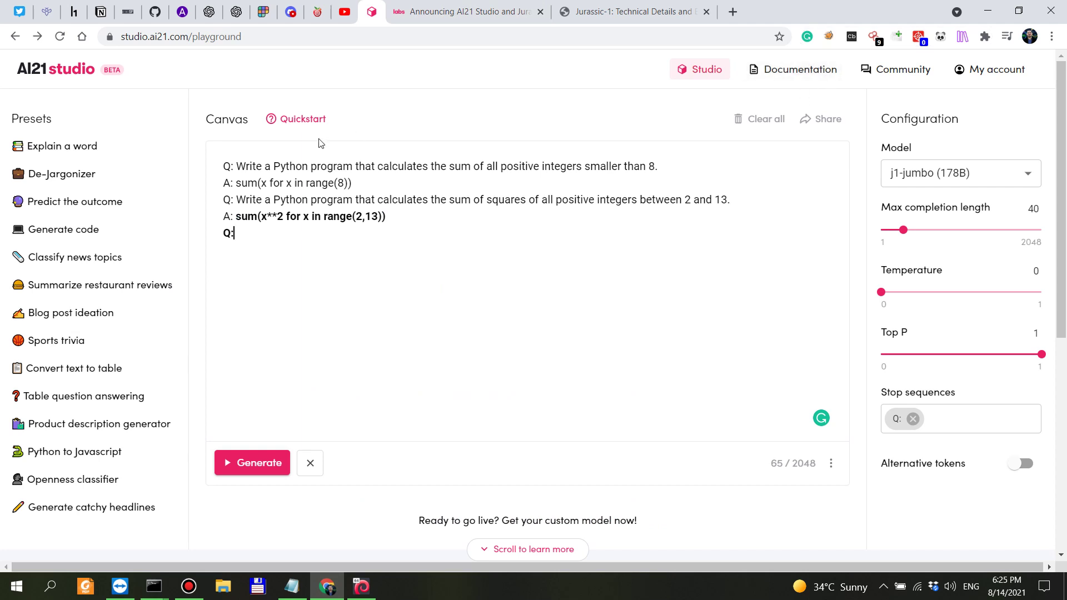
left_click(754, 123)
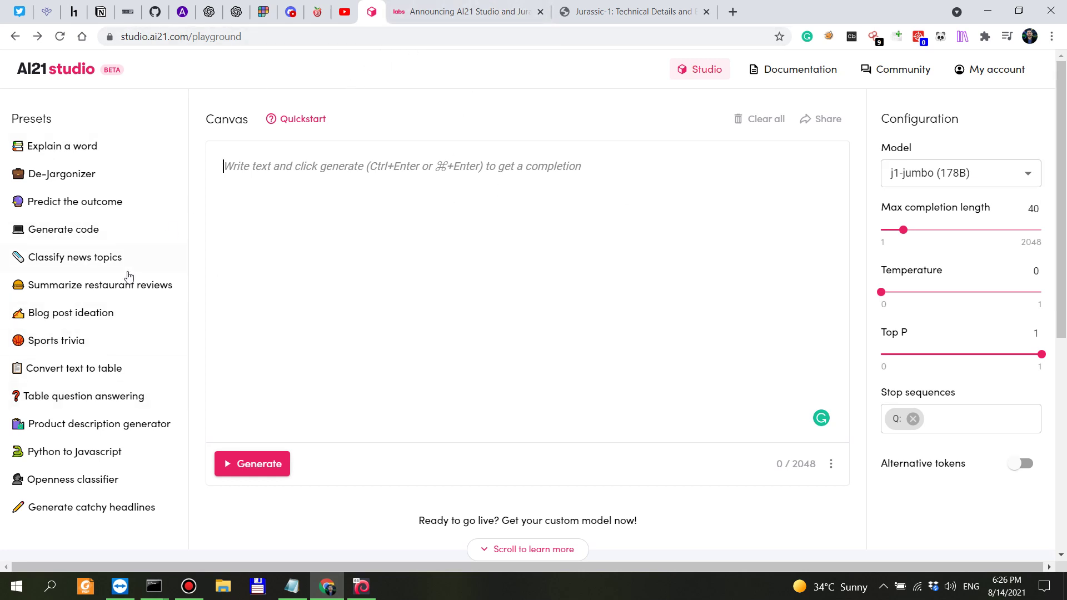
Go back to the Jurassic-1 white paper and skim its model details, Figure 1, architecture section and abstract.
left_click(626, 15)
scroll(624, 394, "down", 8)
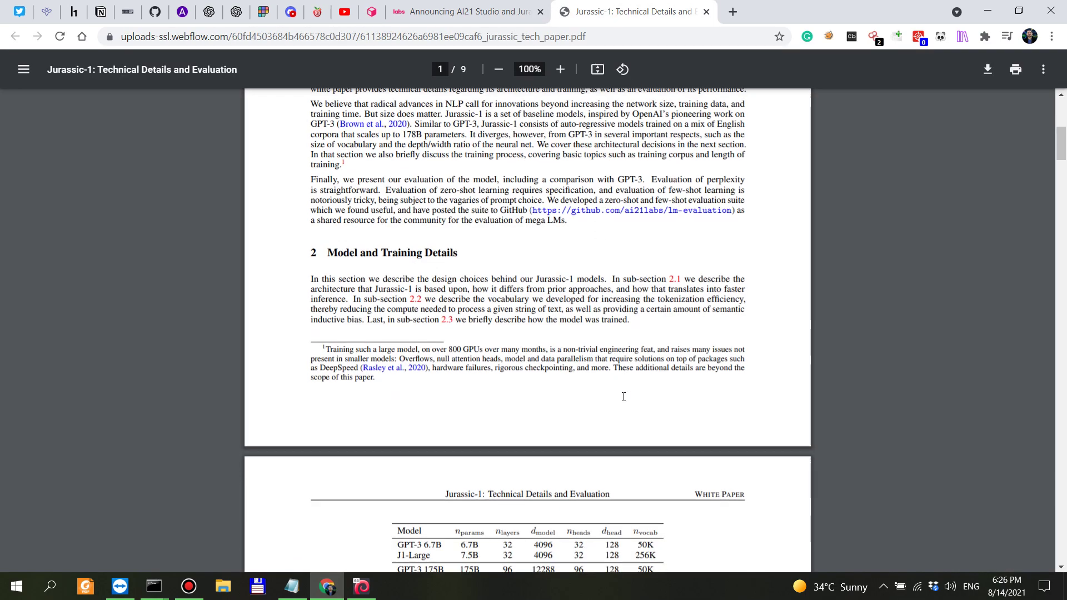
scroll(624, 395, "down", 20)
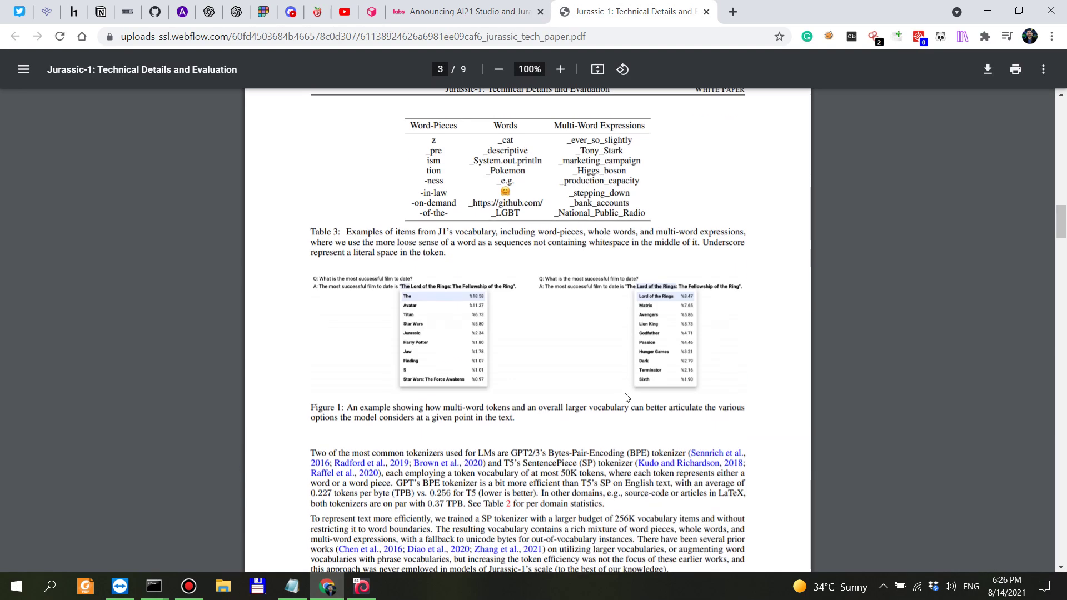
scroll(627, 394, "up", 9)
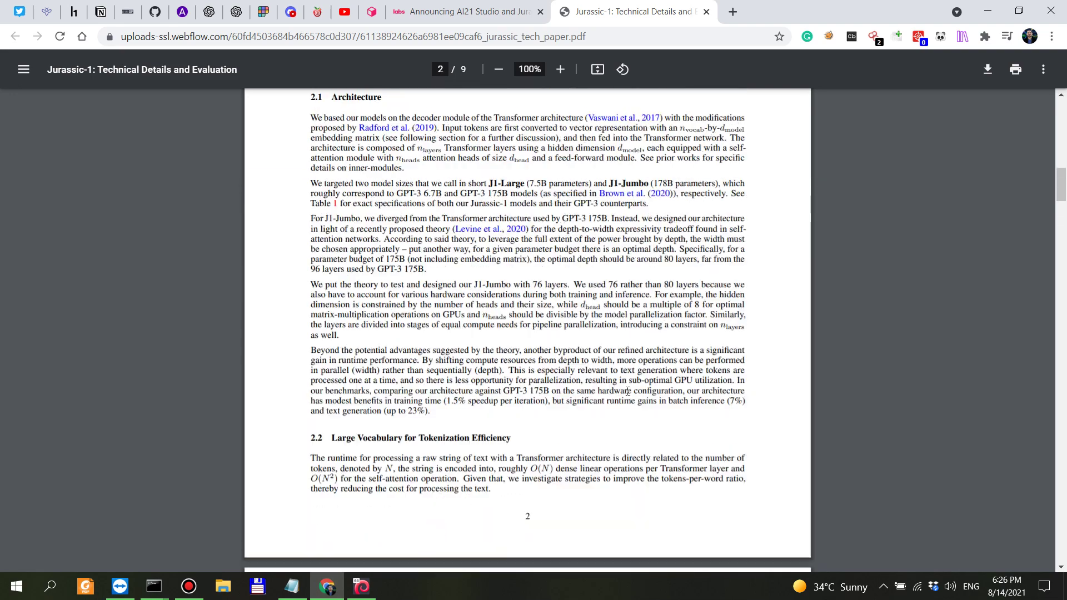
scroll(627, 391, "up", 10)
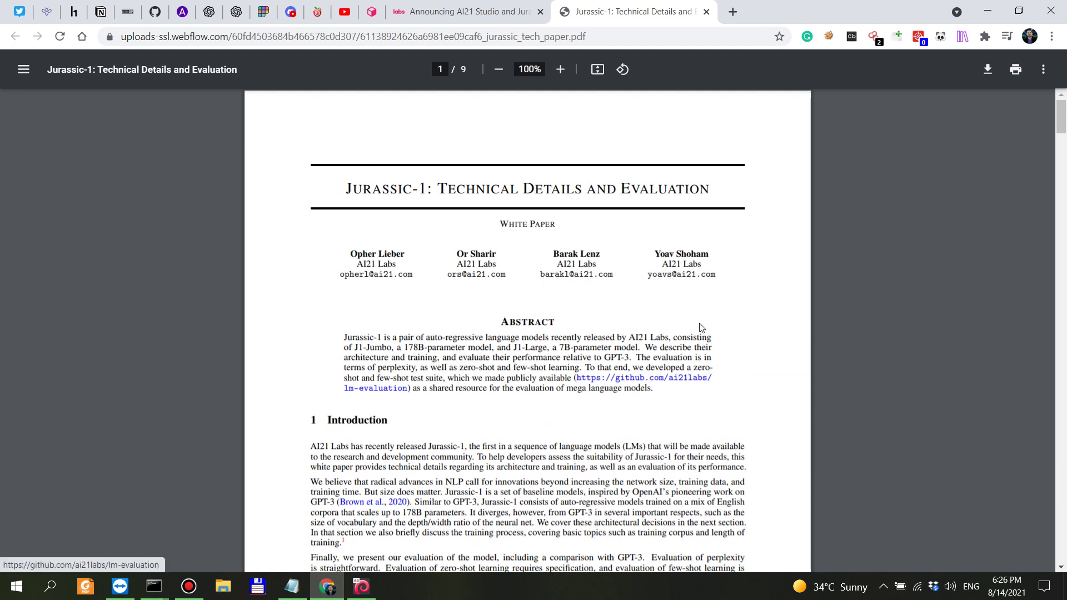
Close the Jurassic-1 white paper and the AI21 Studio announcement article, returning to the playground.
left_click(706, 12)
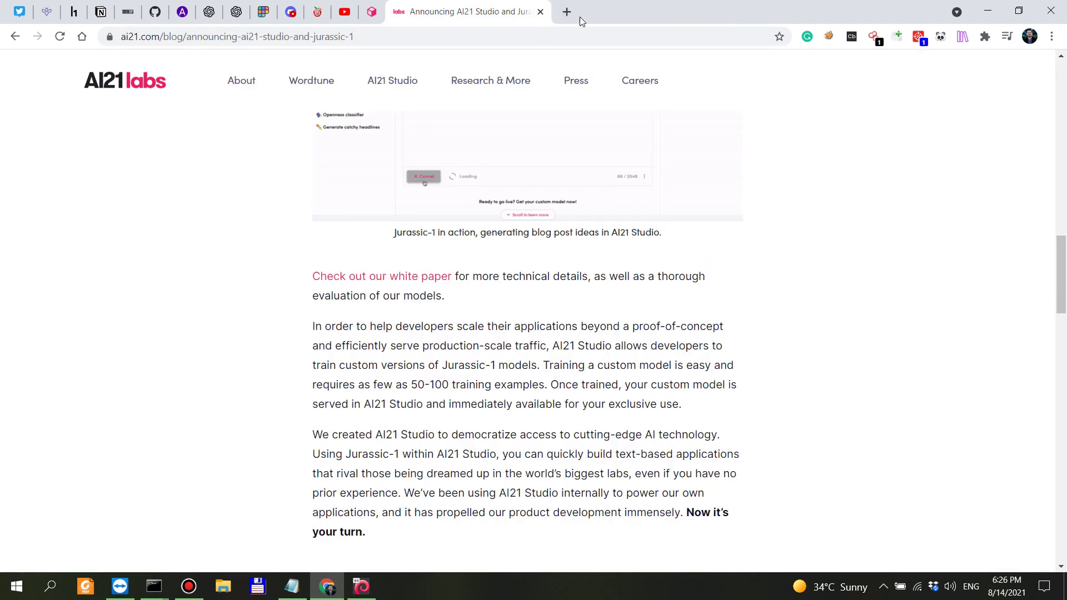
scroll(514, 306, "up", 15)
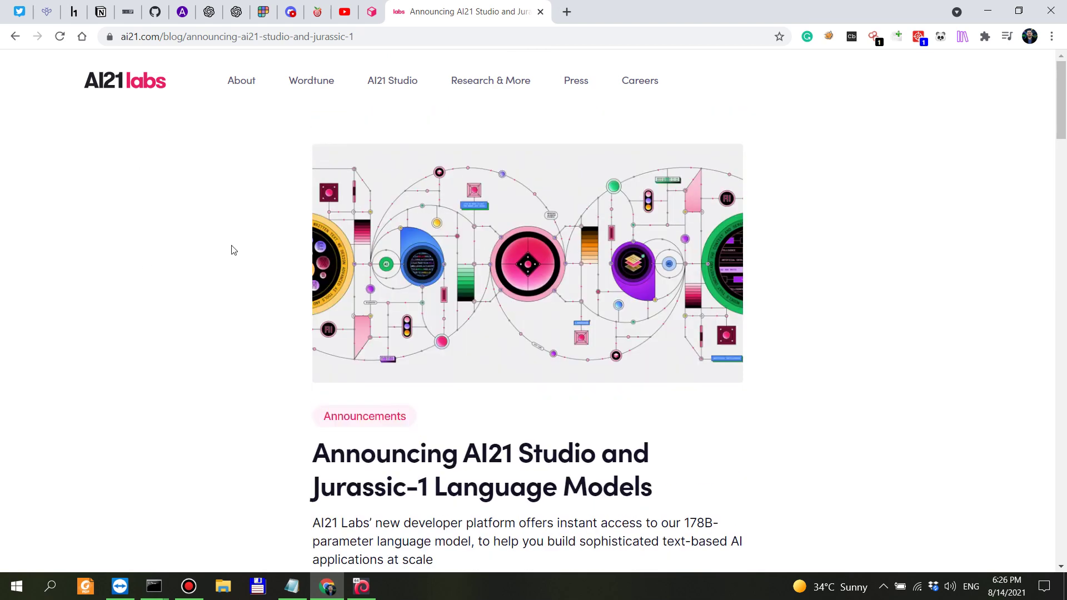
left_click(541, 12)
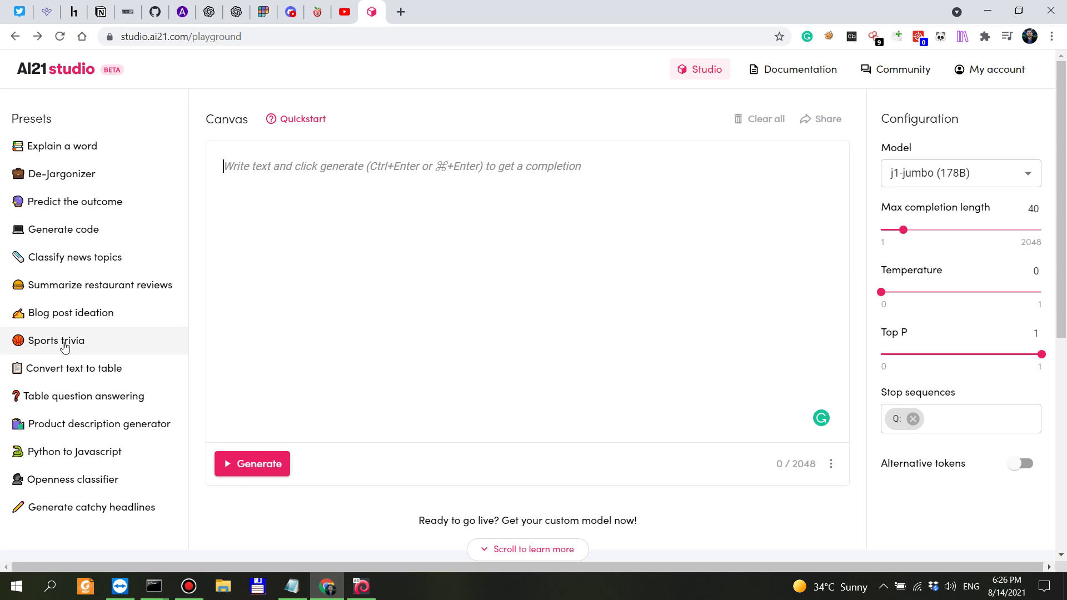
Examine the Convert text to table, Table question answering and Product description generator presets.
left_click(83, 374)
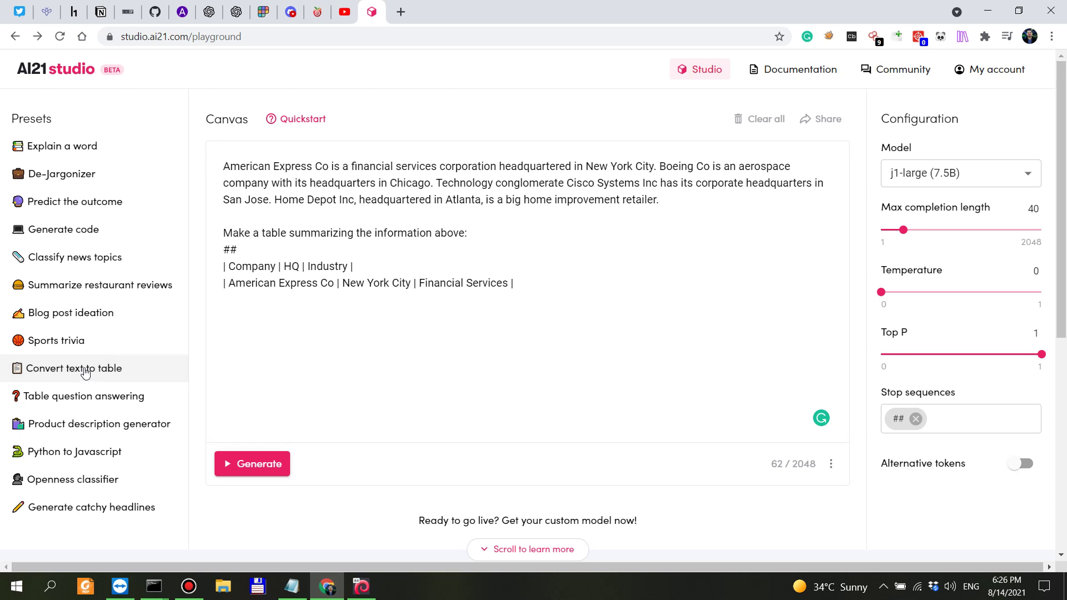
left_click(104, 397)
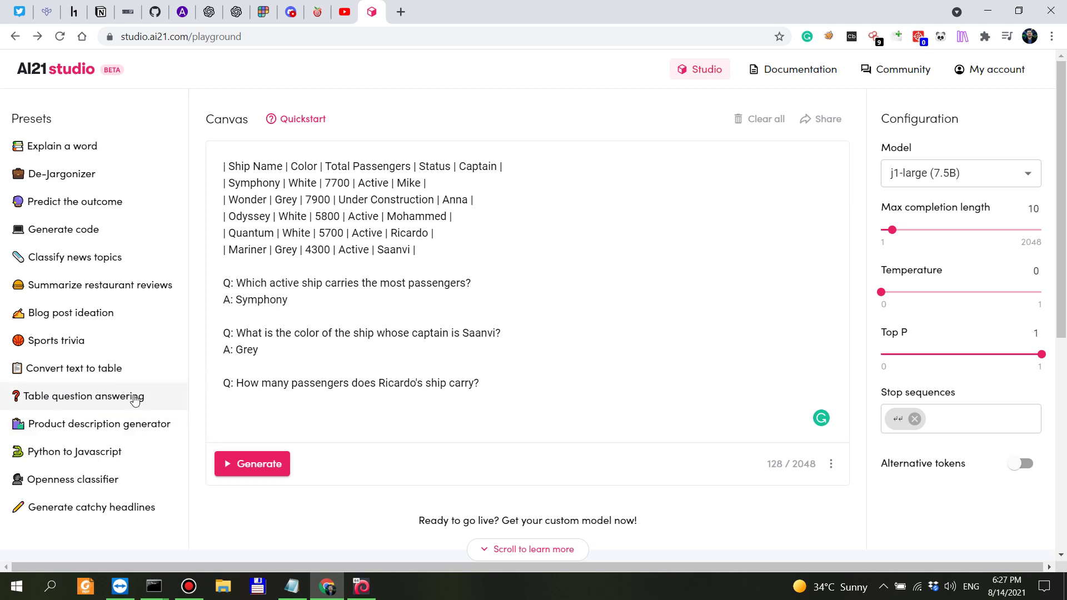
left_click(154, 429)
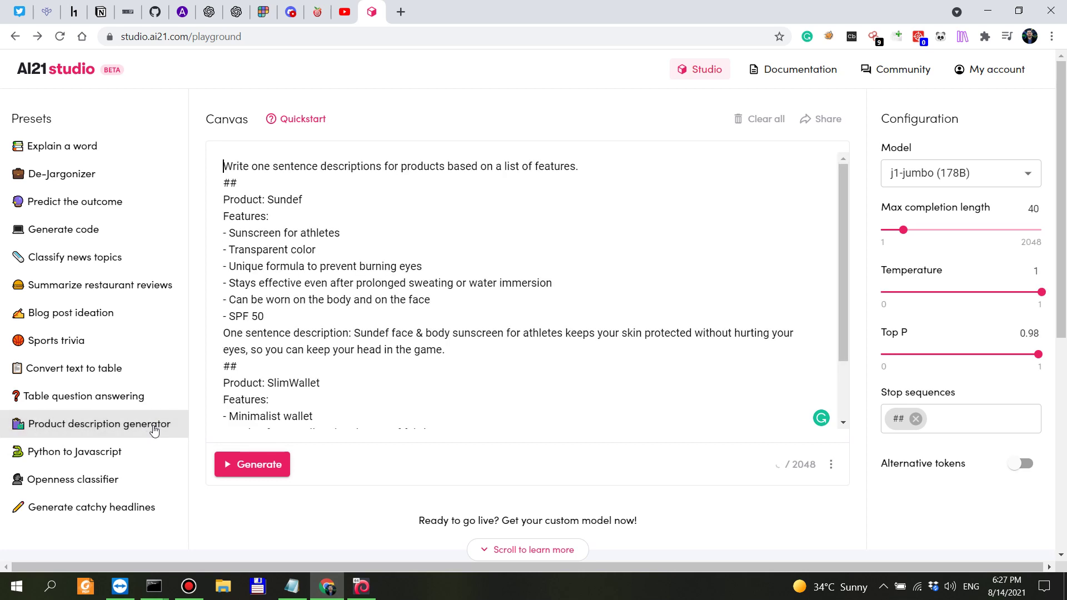
scroll(495, 335, "down", 3)
scroll(475, 342, "up", 2)
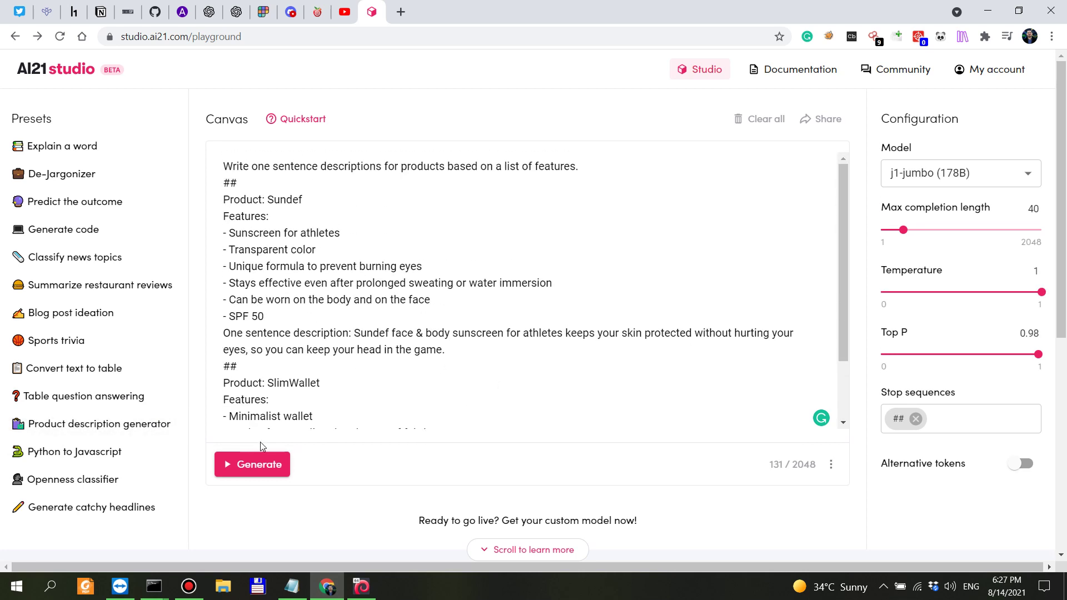
Examine the Python to Javascript, Openness classifier and Generate catchy headlines presets.
left_click(133, 456)
scroll(346, 366, "down", 4)
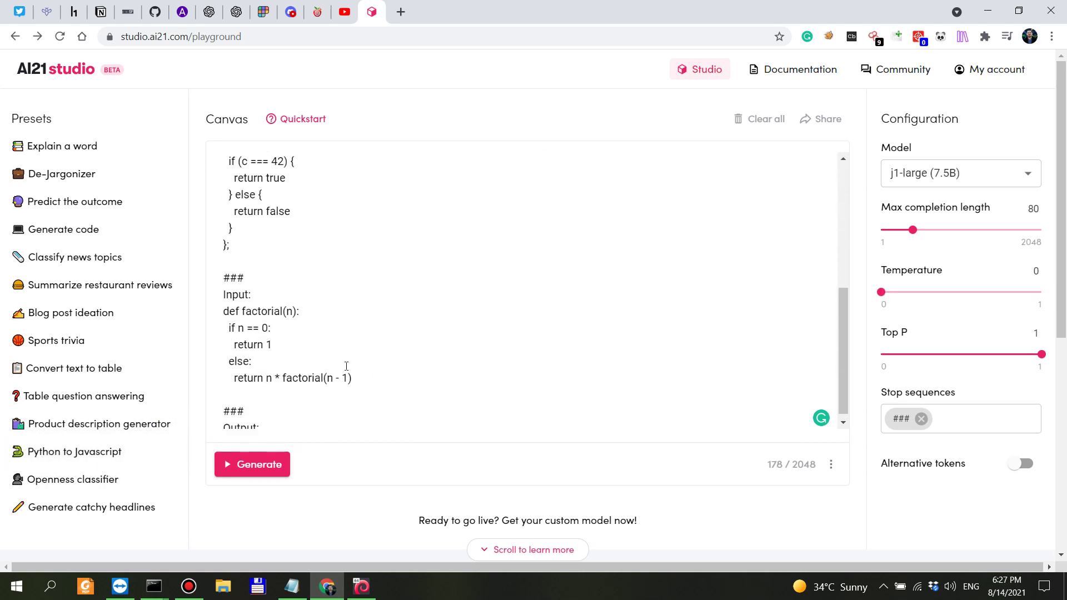
scroll(347, 367, "up", 4)
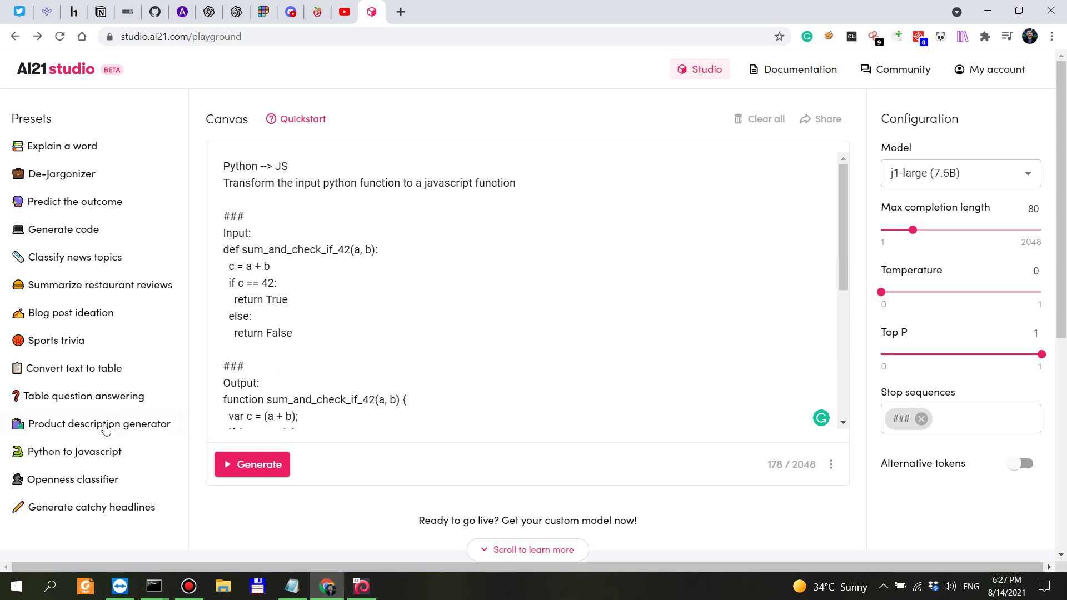
left_click(106, 481)
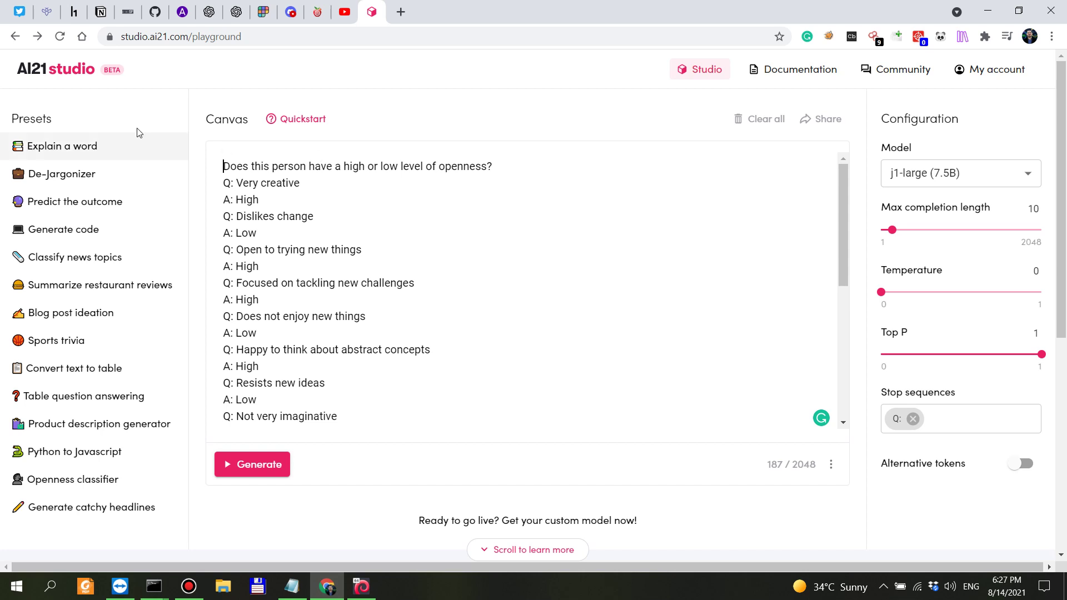
left_click(100, 508)
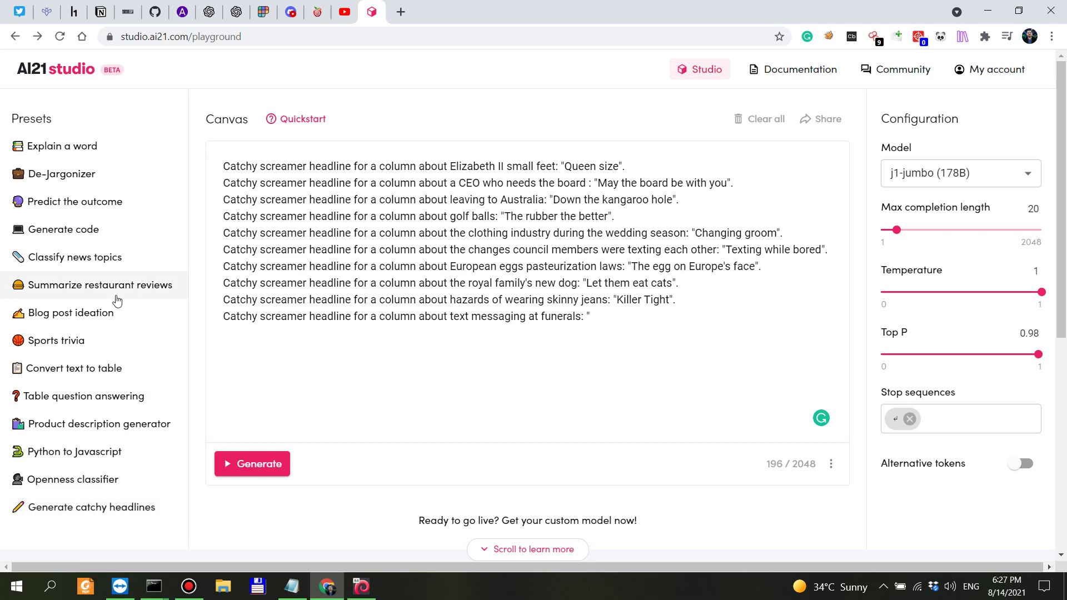
scroll(881, 198, "down", 3)
scroll(899, 200, "up", 3)
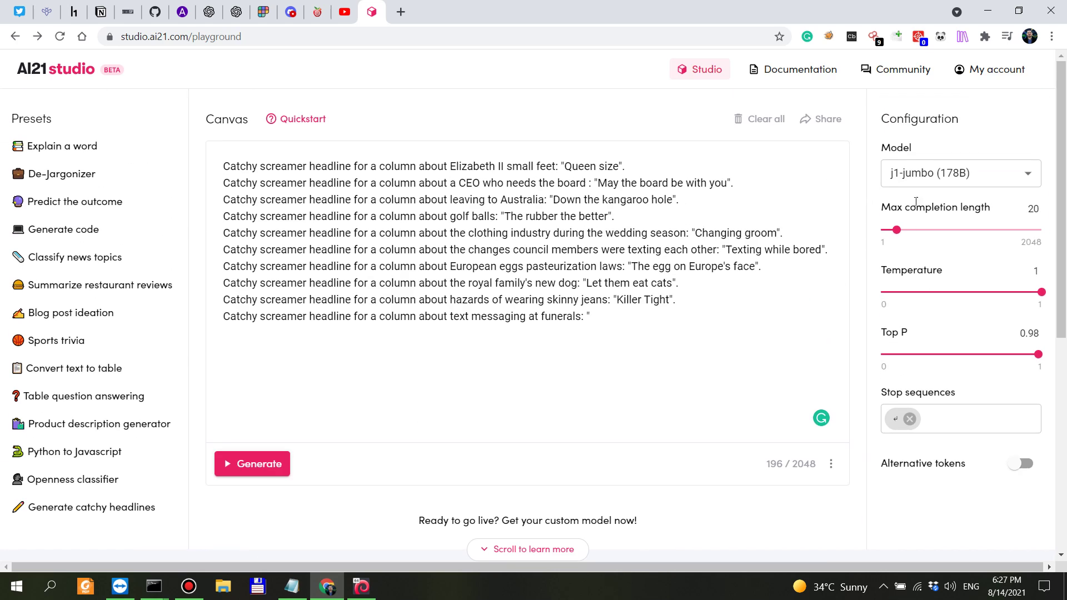
Clear the catchy headlines prompt and reload the playground to restore its default configuration.
left_click(766, 119)
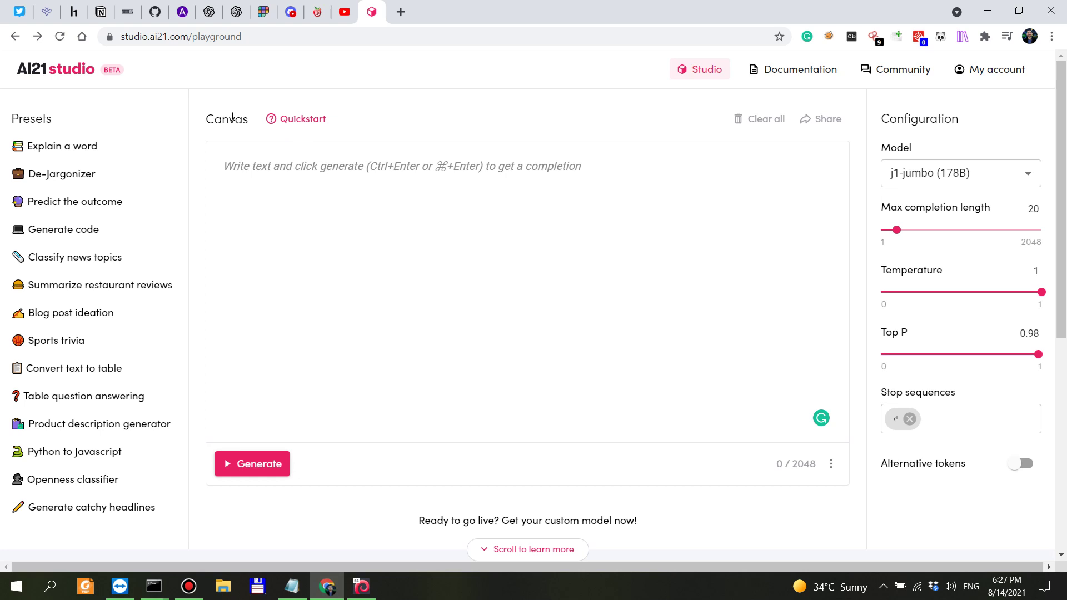
left_click_drag(220, 121, 243, 116)
left_click(60, 36)
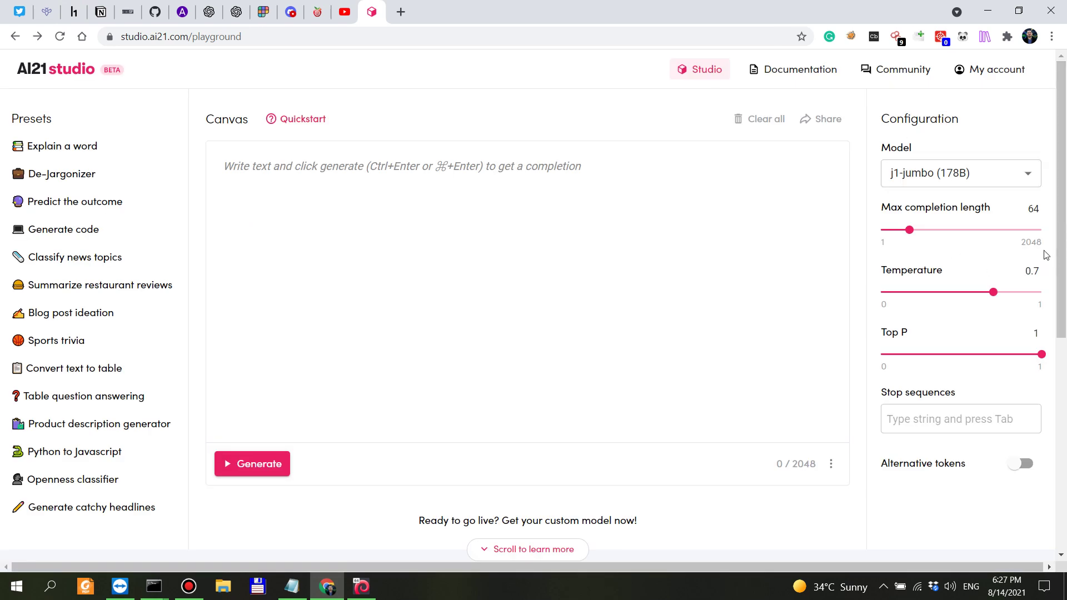
Read the explanation of the maximum completion length and set the temperature to 0.5.
mouse_move(1033, 236)
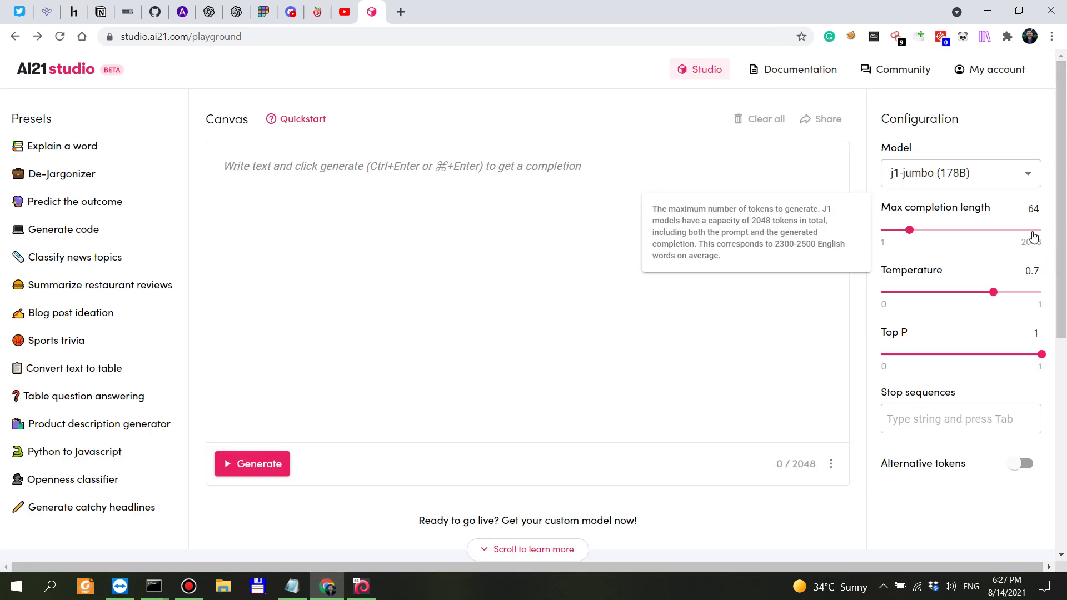
mouse_move(898, 217)
double_click(1031, 271)
type("0")
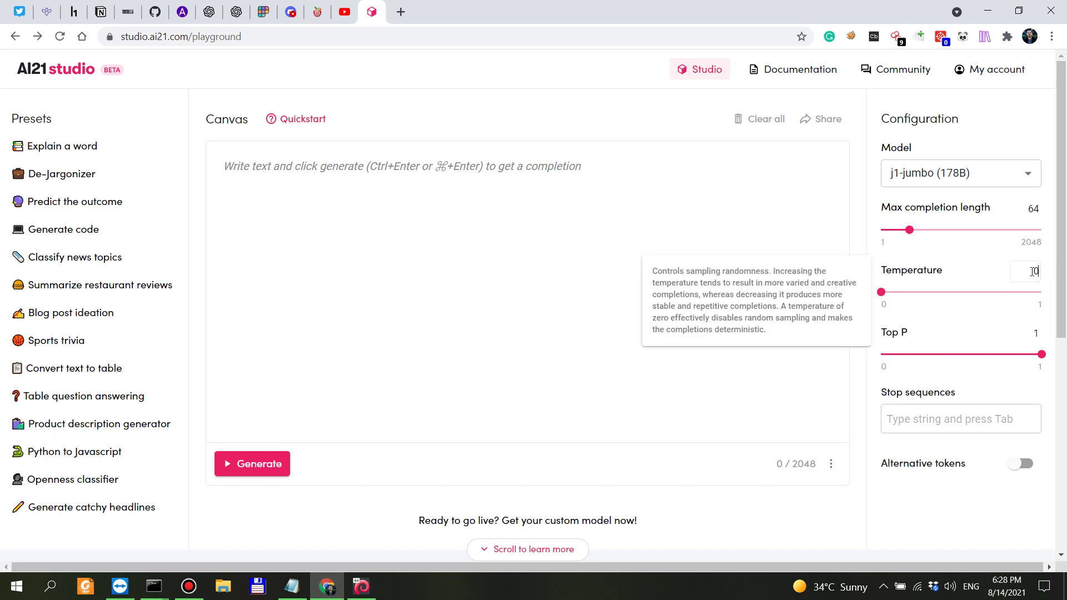
type(".5")
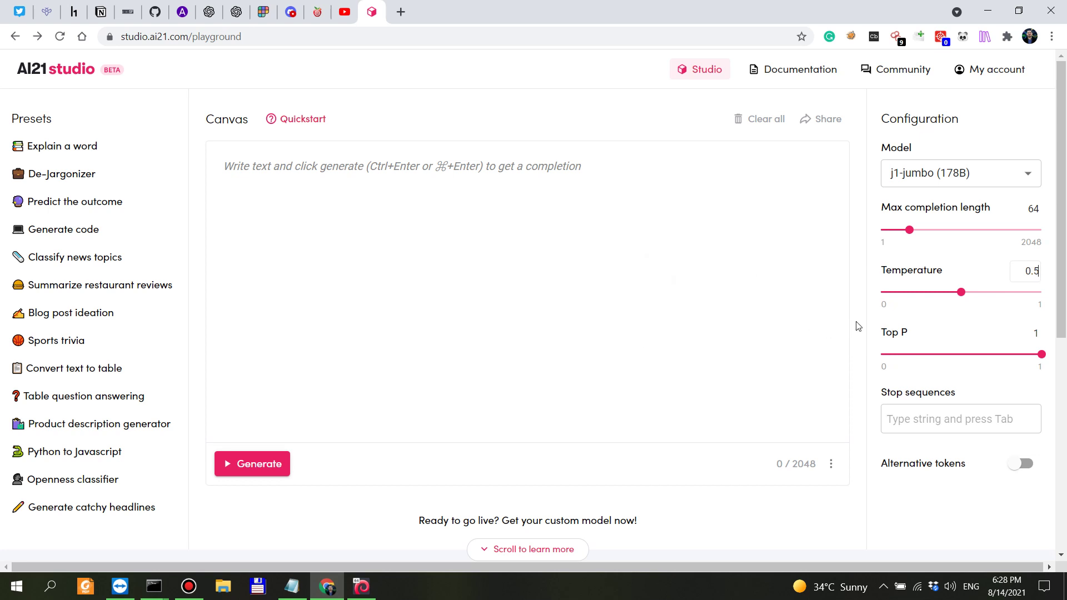
Set the temperature to 0.4 and the maximum completion length to 203.
mouse_move(903, 270)
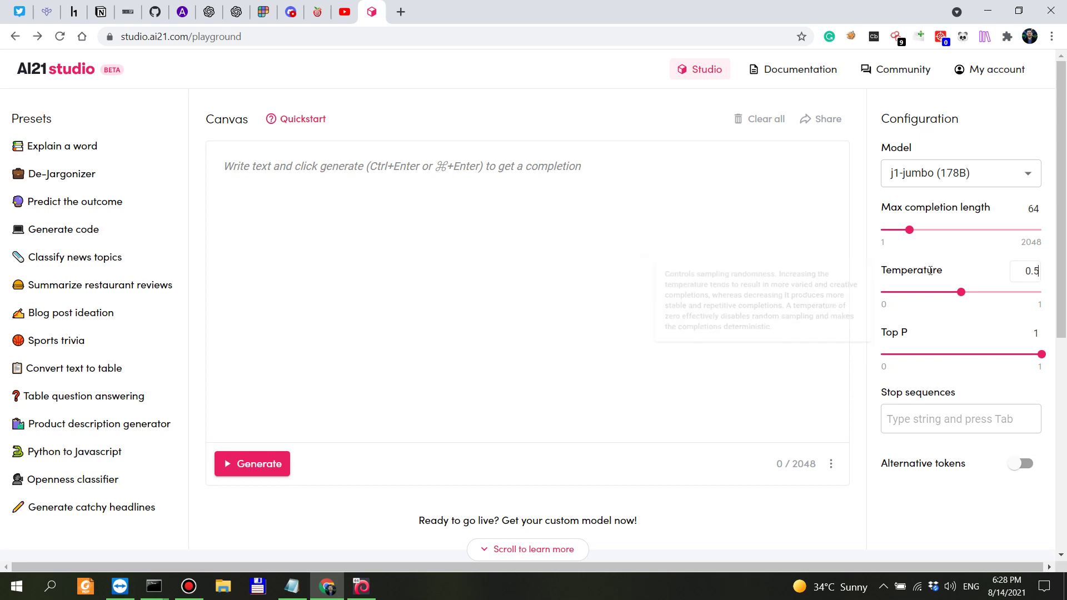
left_click_drag(961, 293, 946, 300)
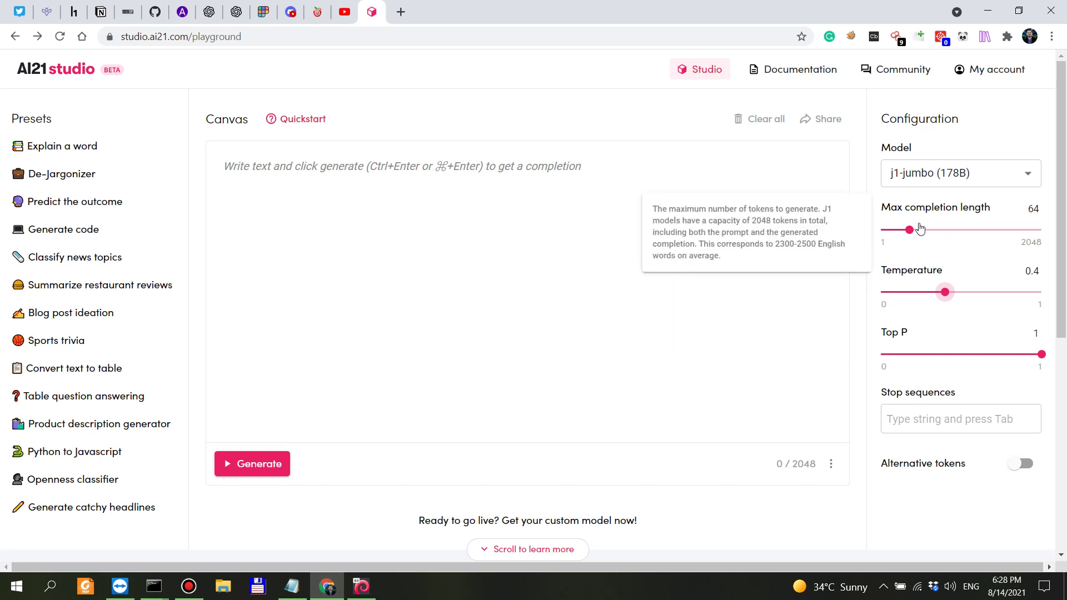
left_click_drag(909, 230, 933, 236)
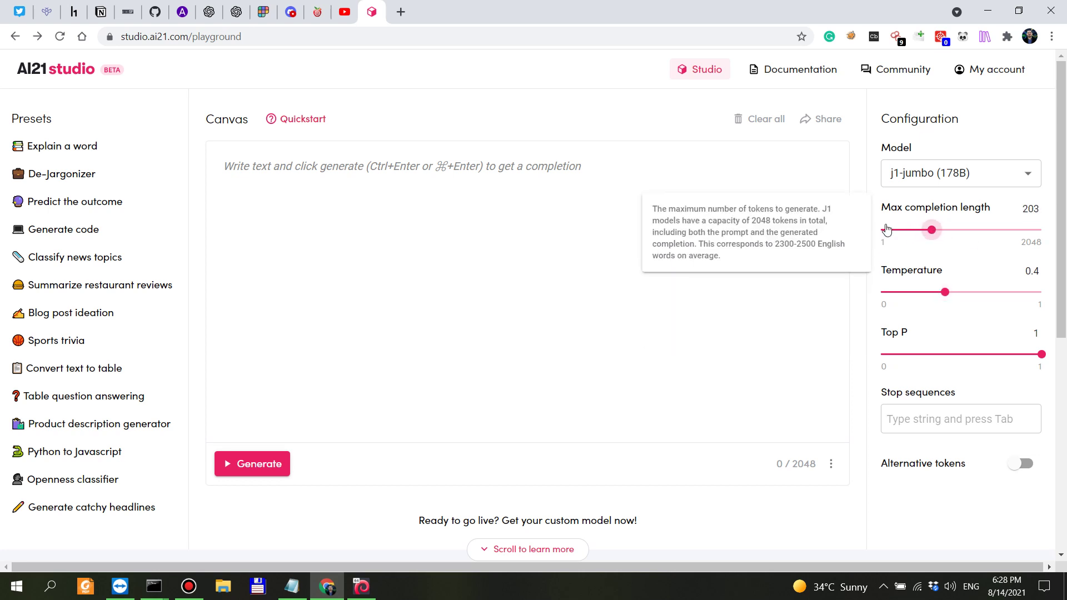
left_click(534, 159)
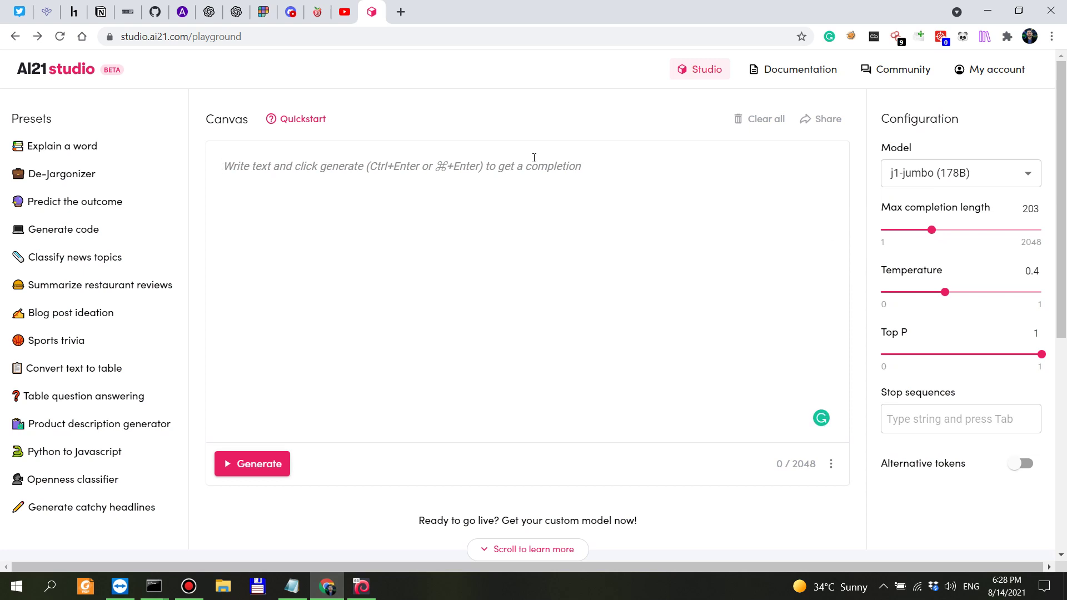
left_click(183, 594)
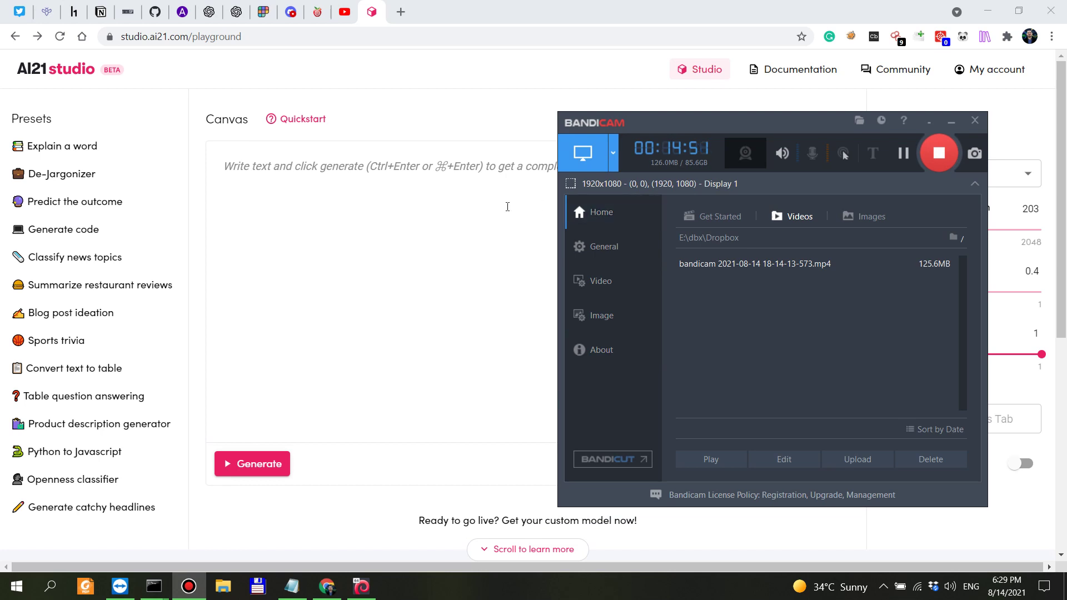
Enter the prompt "A list of 10 most recent books on personal development:" followed by a new line "1." and generate a completion.
left_click(406, 227)
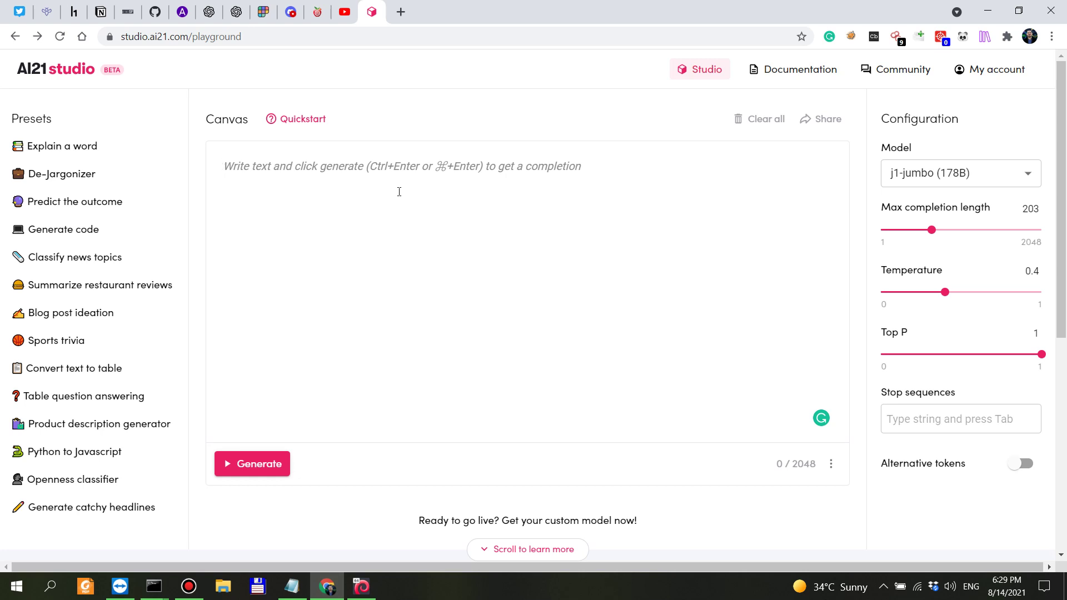
type("A list of")
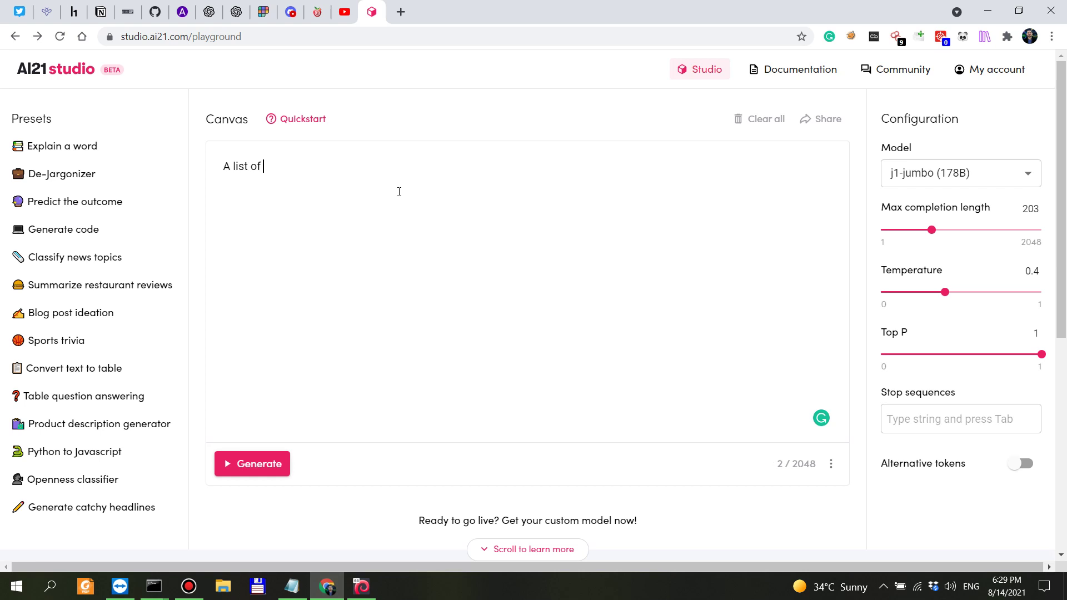
type("10 m")
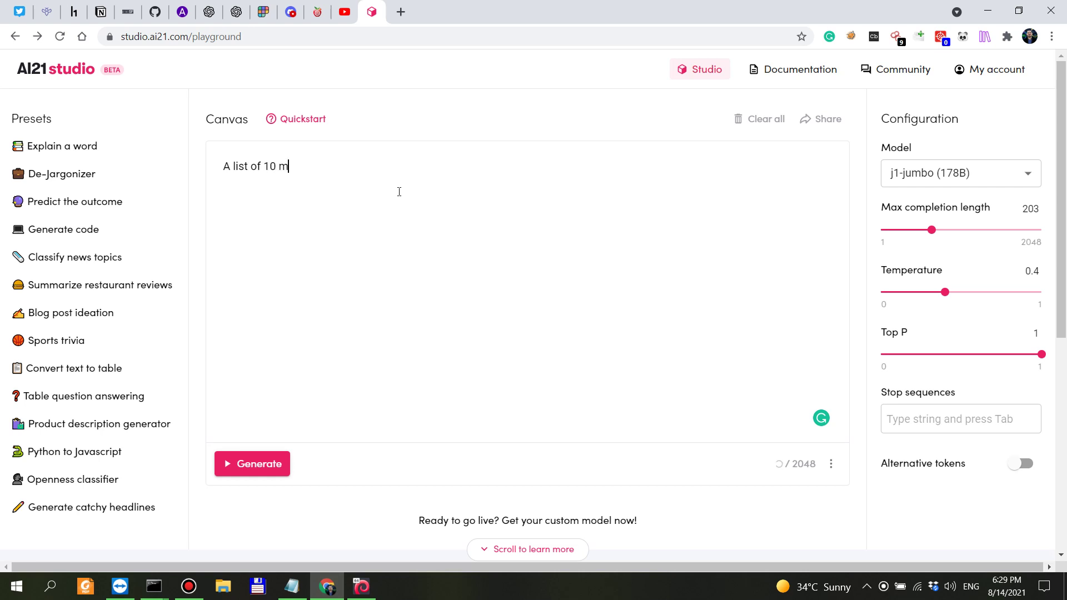
type("ost recent books on persona")
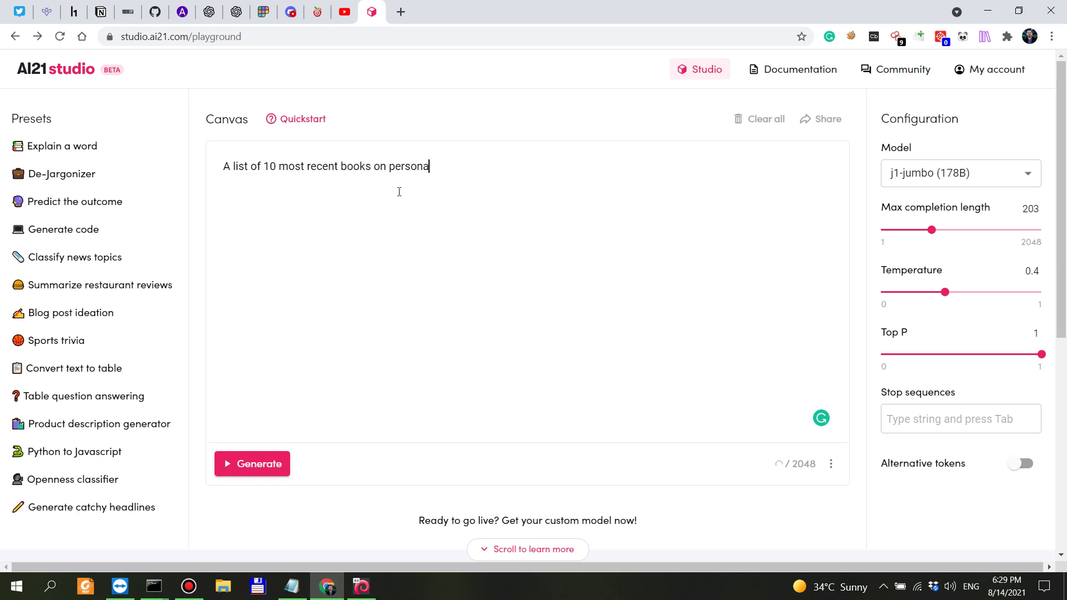
type("l development:")
key("Return")
type("1.")
left_click(260, 468)
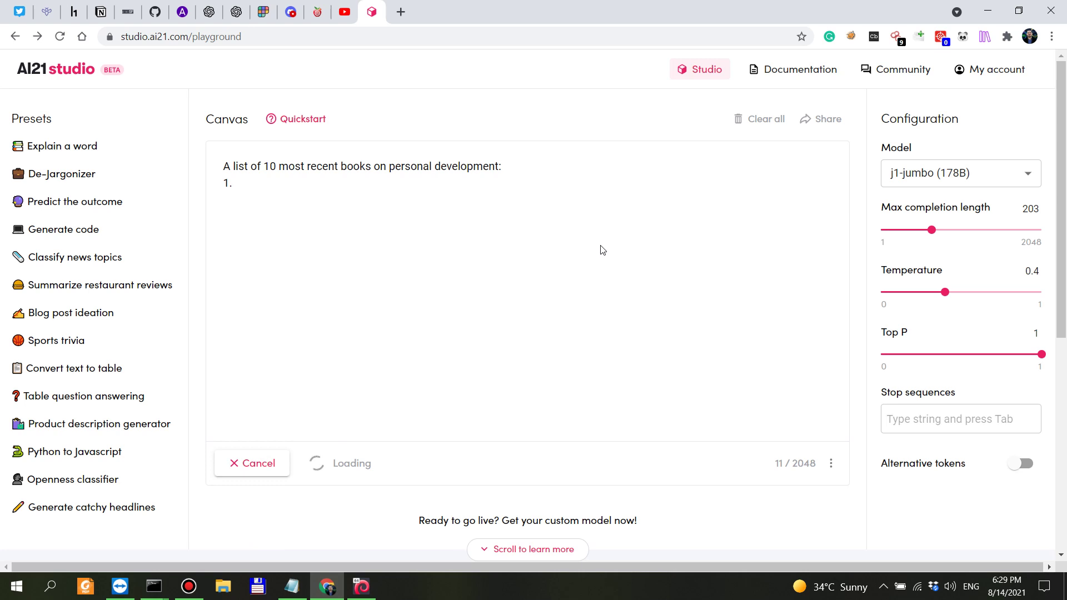
Discard the generated book list and regenerate it at a temperature of 0.1.
mouse_move(1024, 210)
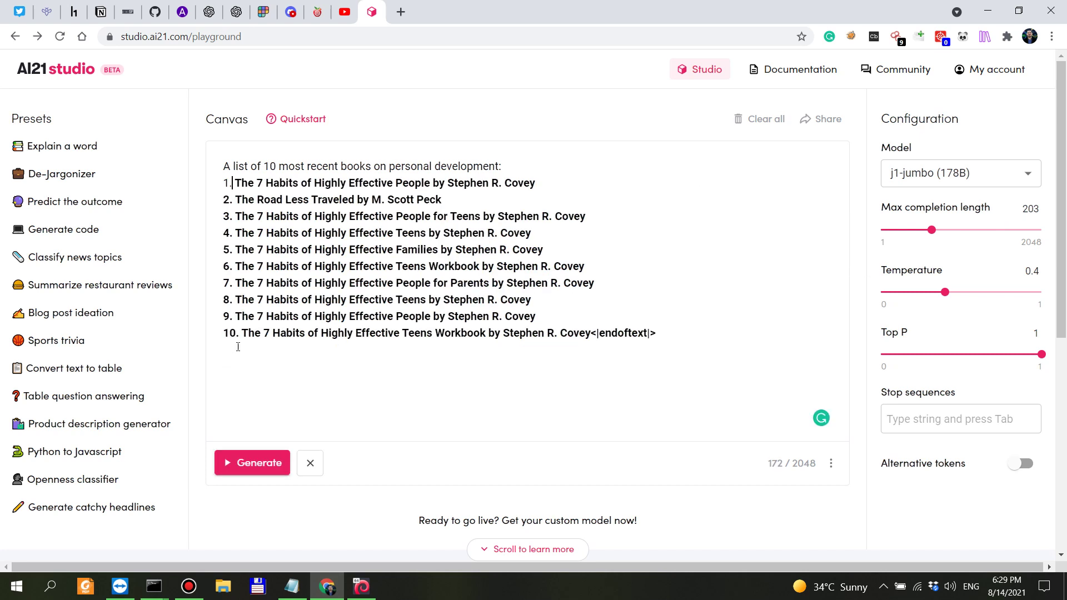
left_click_drag(302, 213, 657, 330)
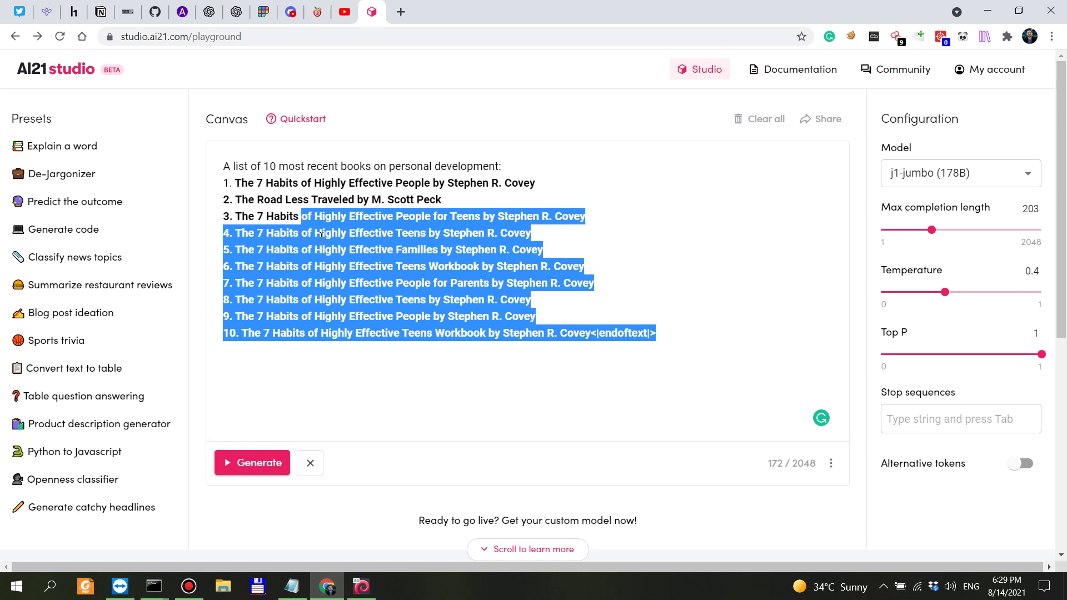
left_click(287, 187)
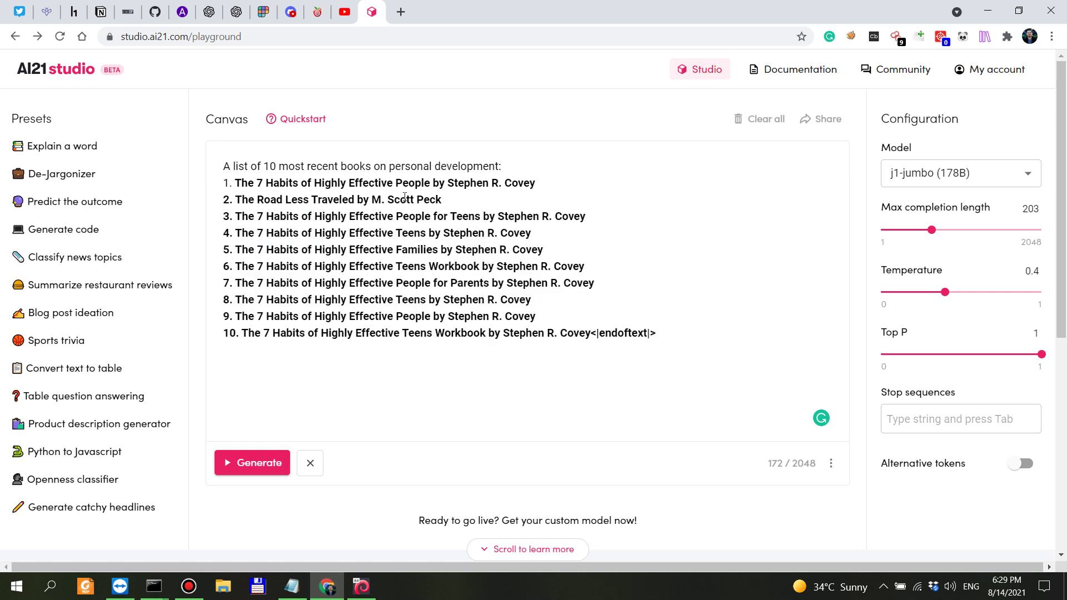
left_click_drag(944, 292, 898, 314)
left_click(309, 461)
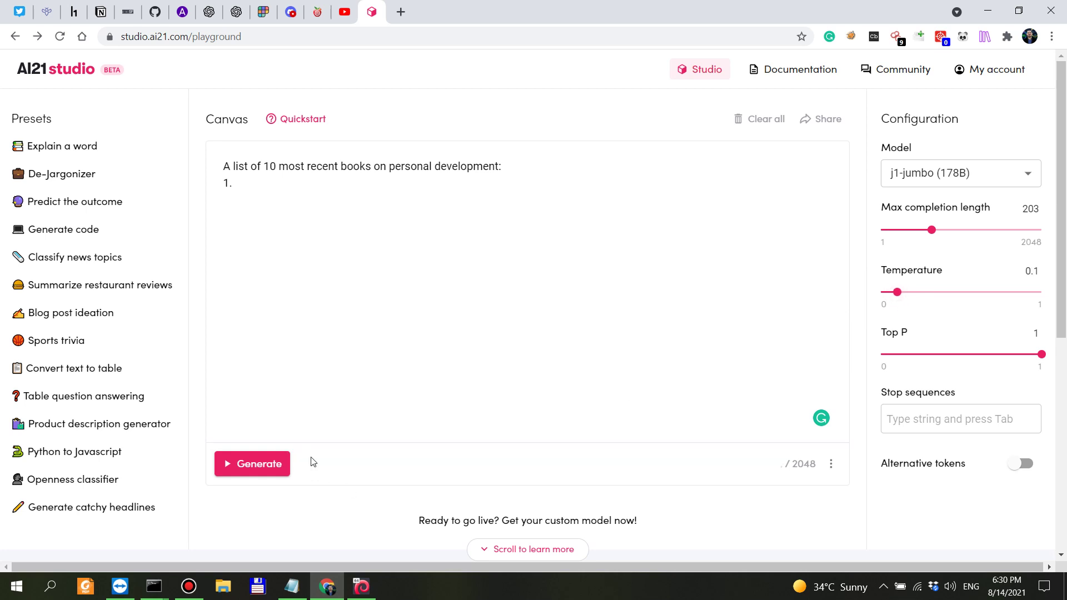
left_click(257, 469)
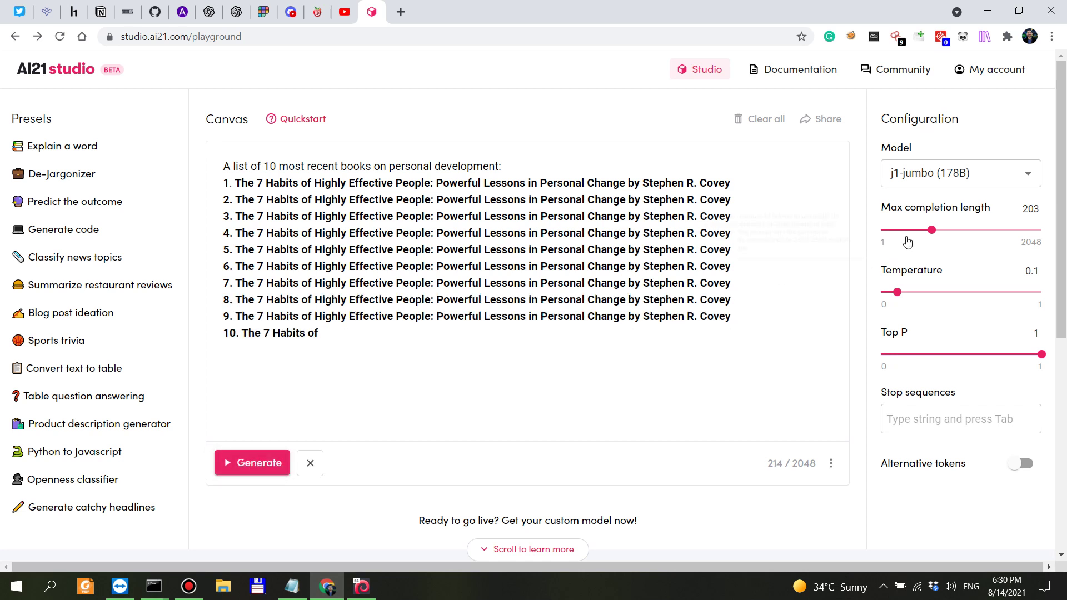
Set the maximum completion length to 70 and the temperature to 0.7.
mouse_move(931, 232)
left_click_drag(931, 232, 911, 234)
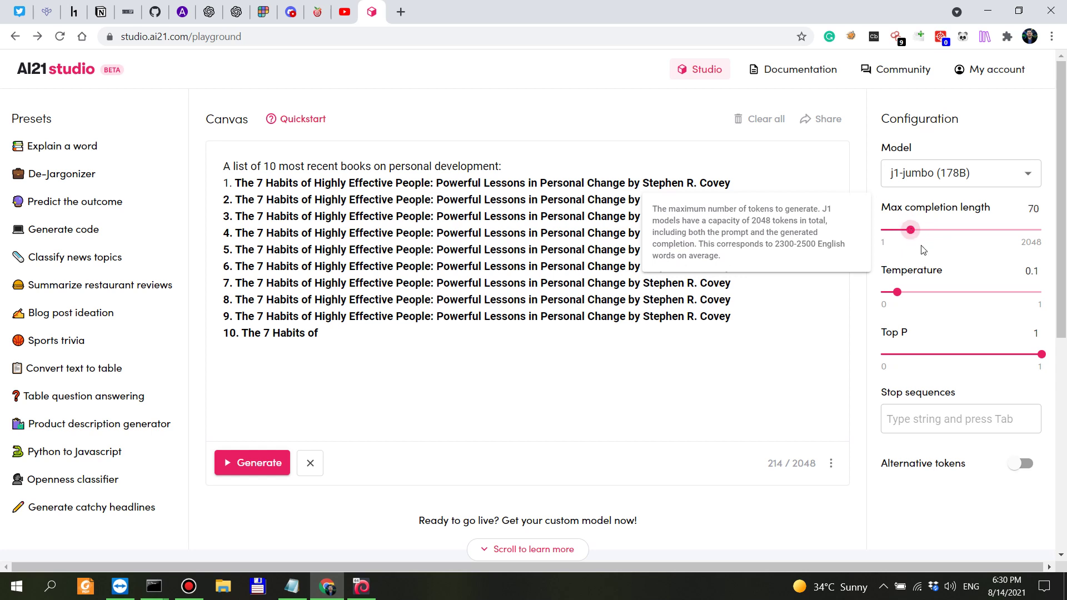
left_click_drag(896, 292, 993, 291)
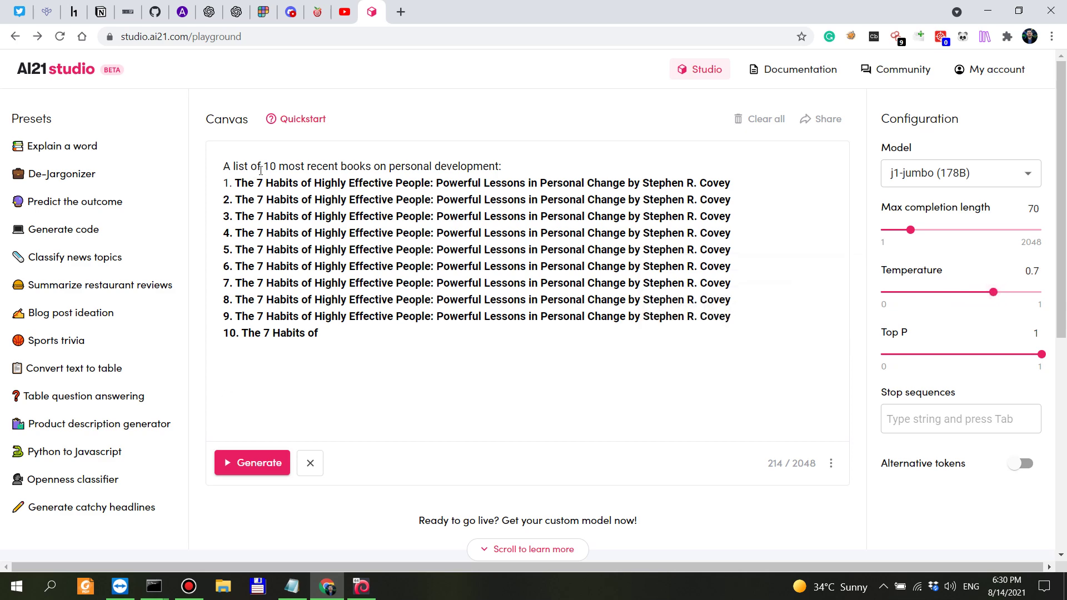
Change the prompt to ask for 5 books, delete the generated text after "1." and generate a new completion.
left_click_drag(264, 170, 274, 169)
type("5")
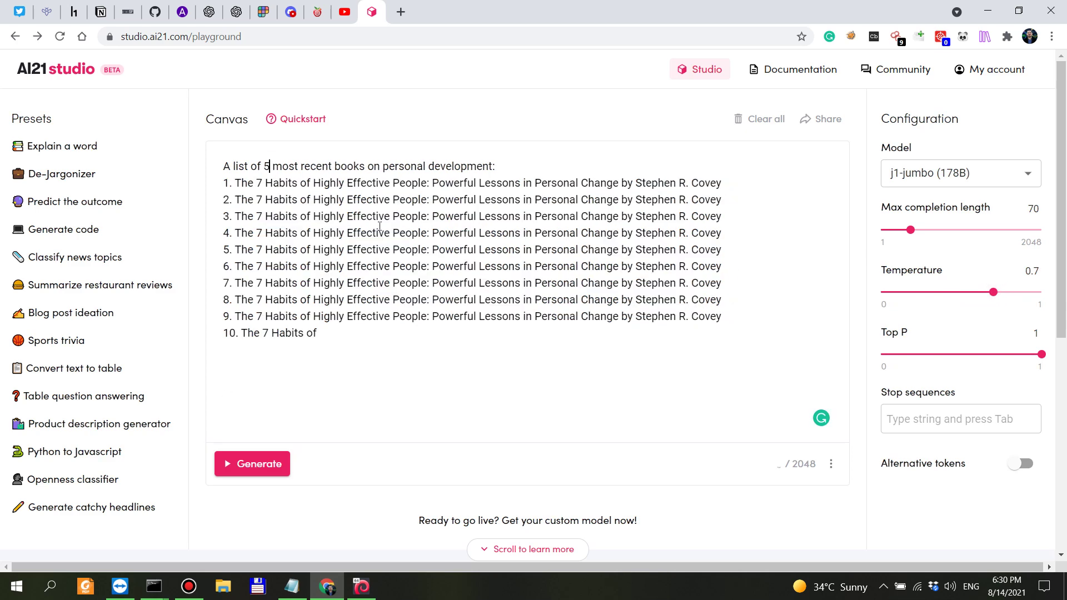
left_click_drag(347, 333, 259, 150)
left_click_drag(319, 333, 232, 183)
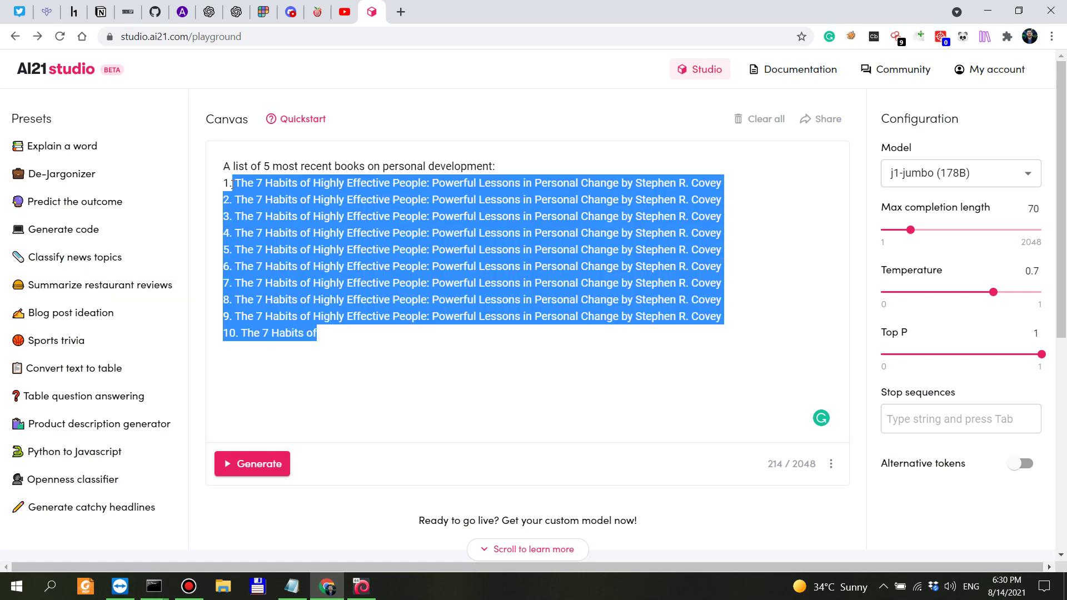
key("BackSpace")
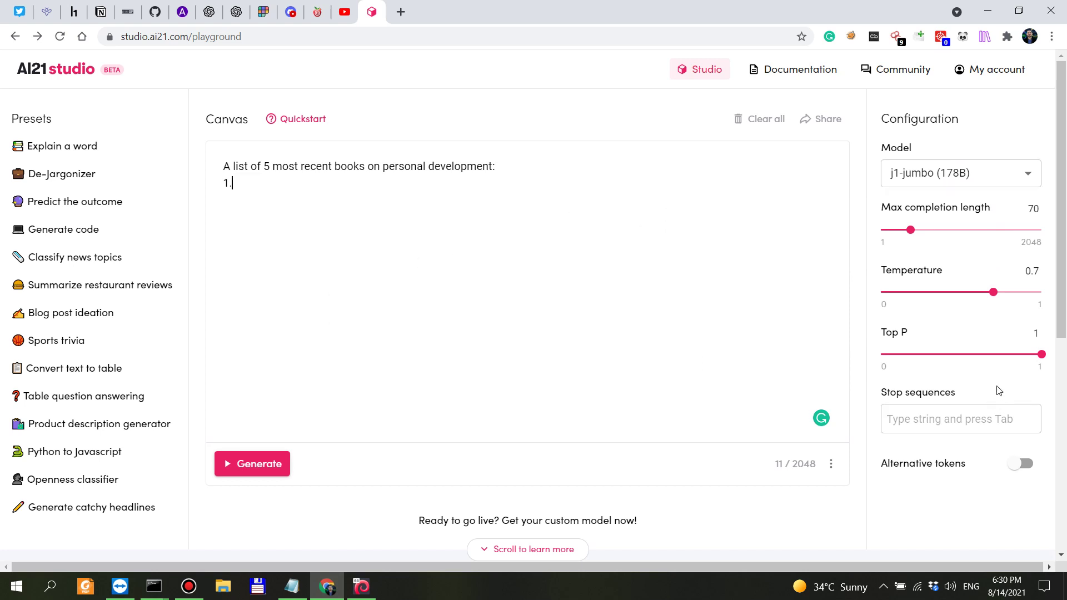
left_click(266, 464)
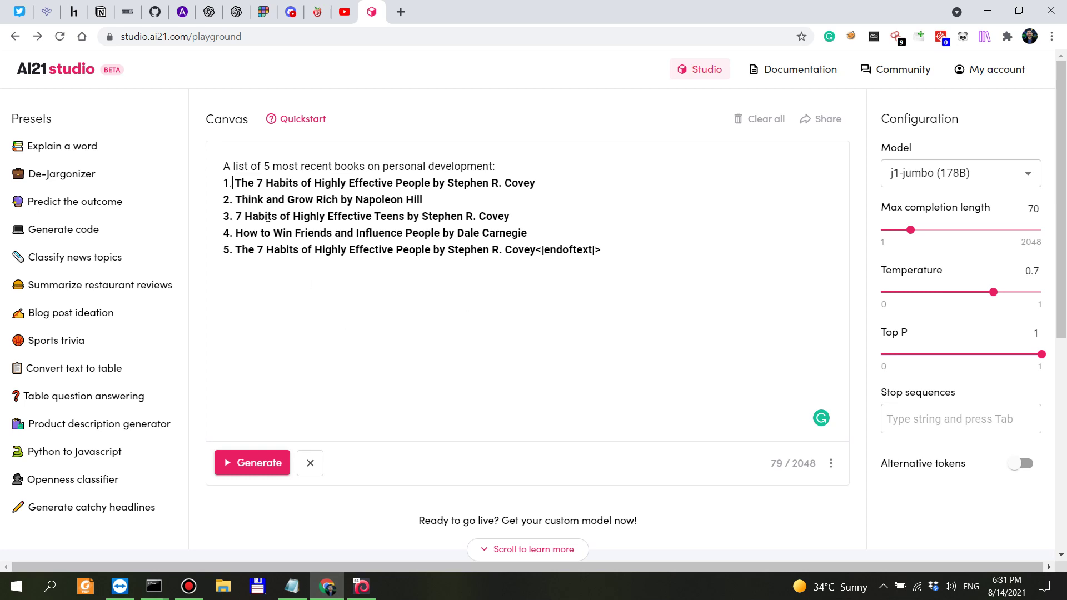
Examine the titles and authors in the generated list of personal development books.
left_click_drag(268, 217, 336, 208)
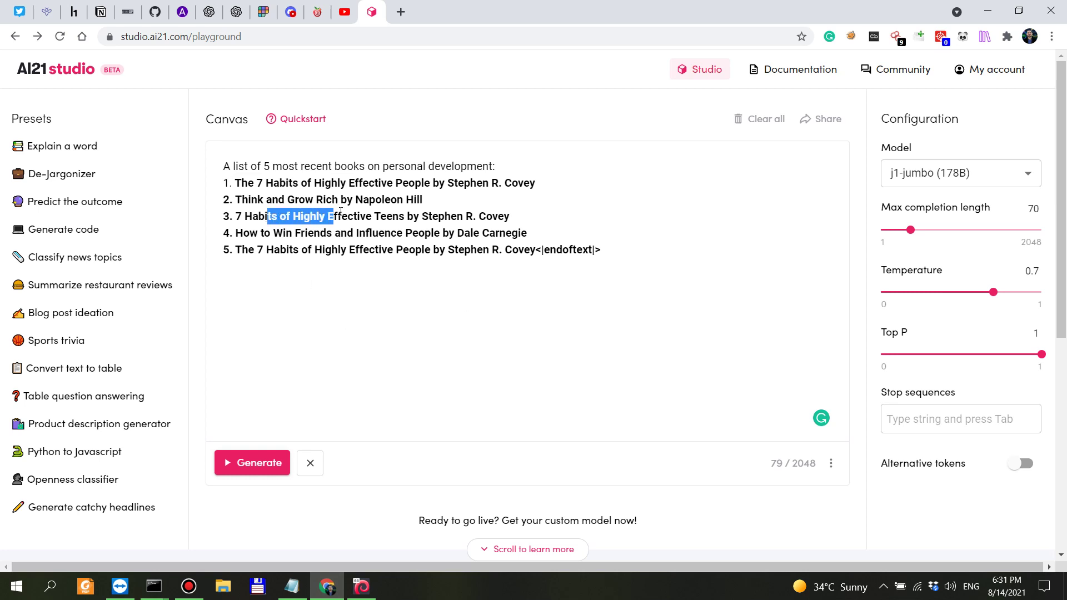
left_click(419, 214)
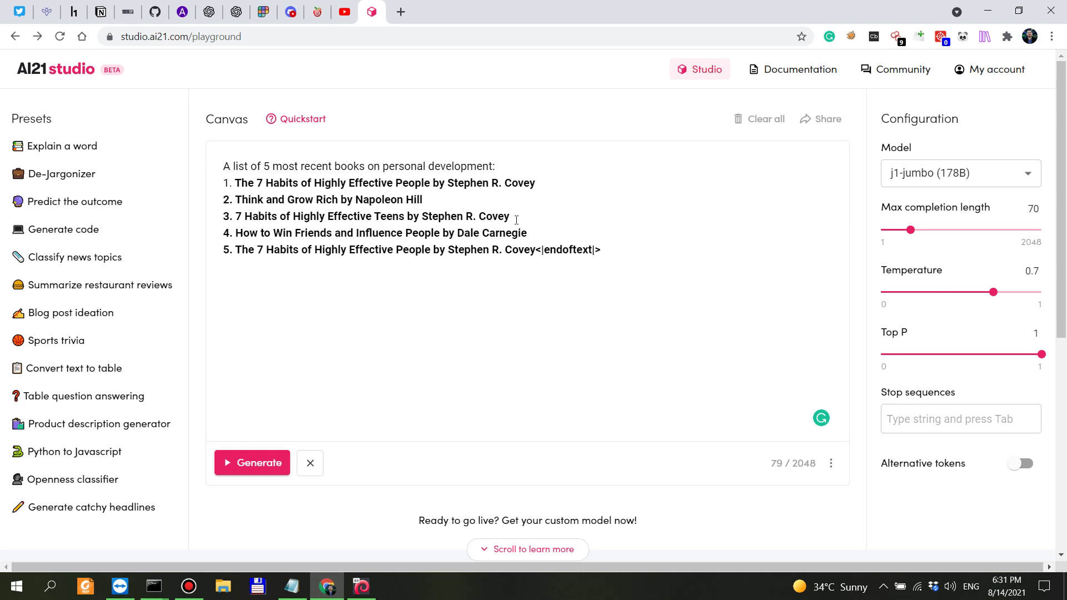
left_click_drag(516, 220, 460, 216)
left_click_drag(358, 233, 487, 234)
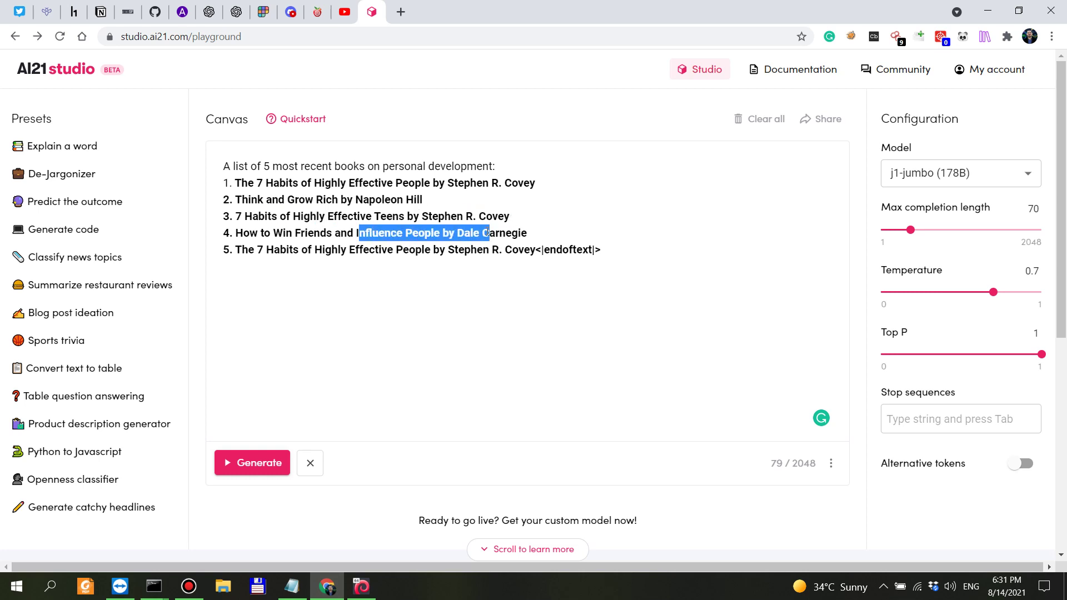
left_click_drag(248, 187, 550, 178)
left_click(554, 175)
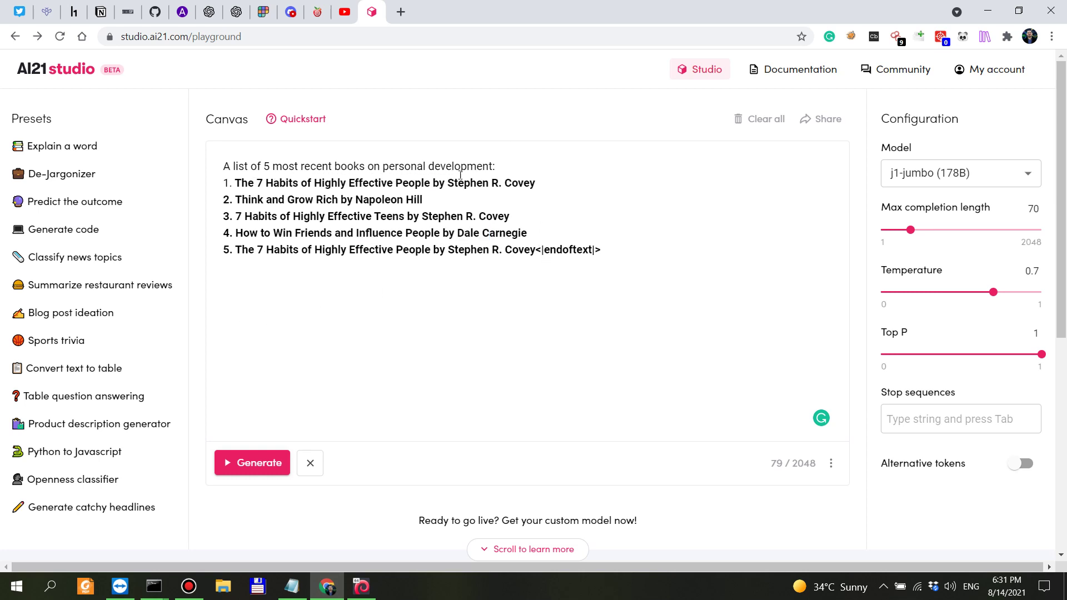
Change the prompt's topic to personal finance, delete the old text after "1." and generate a new completion.
left_click_drag(514, 165, 429, 165)
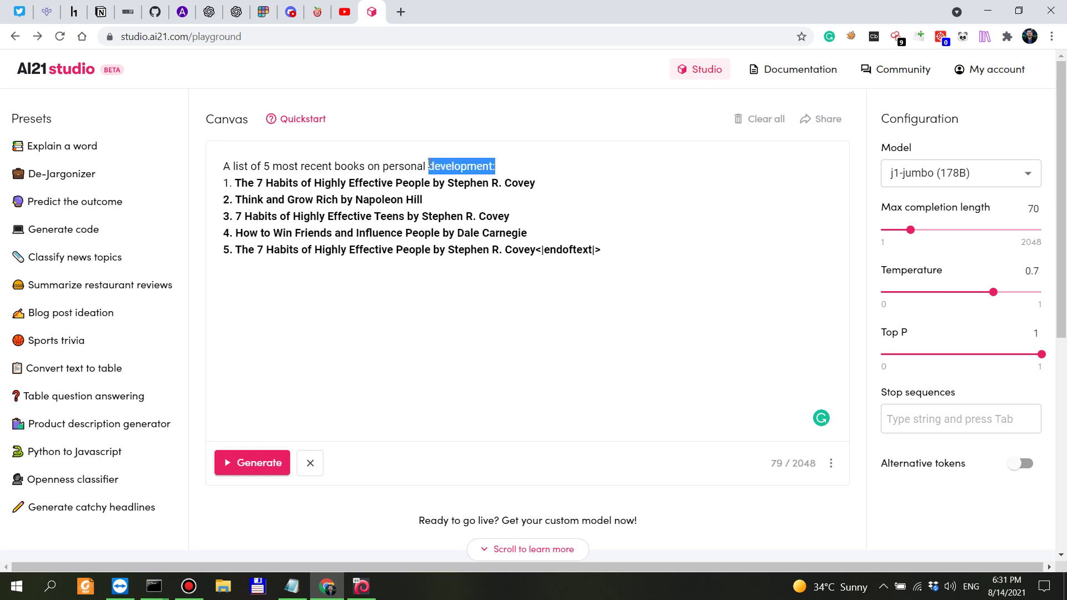
type("financ")
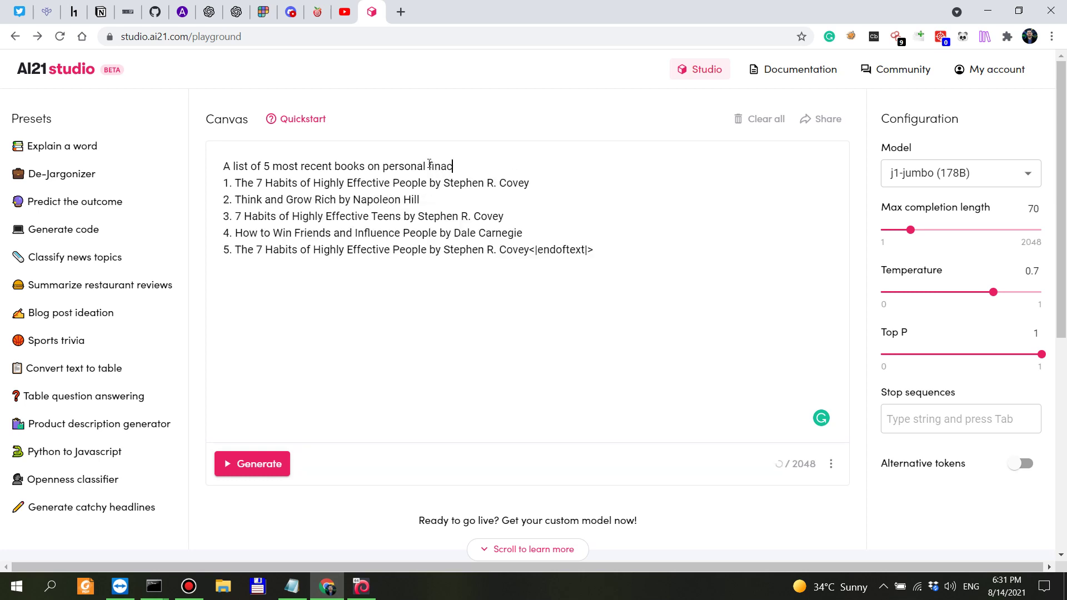
type("e:")
key("ctrl+Return")
left_click_drag(284, 157, 185, 229)
left_click_drag(220, 200, 242, 183)
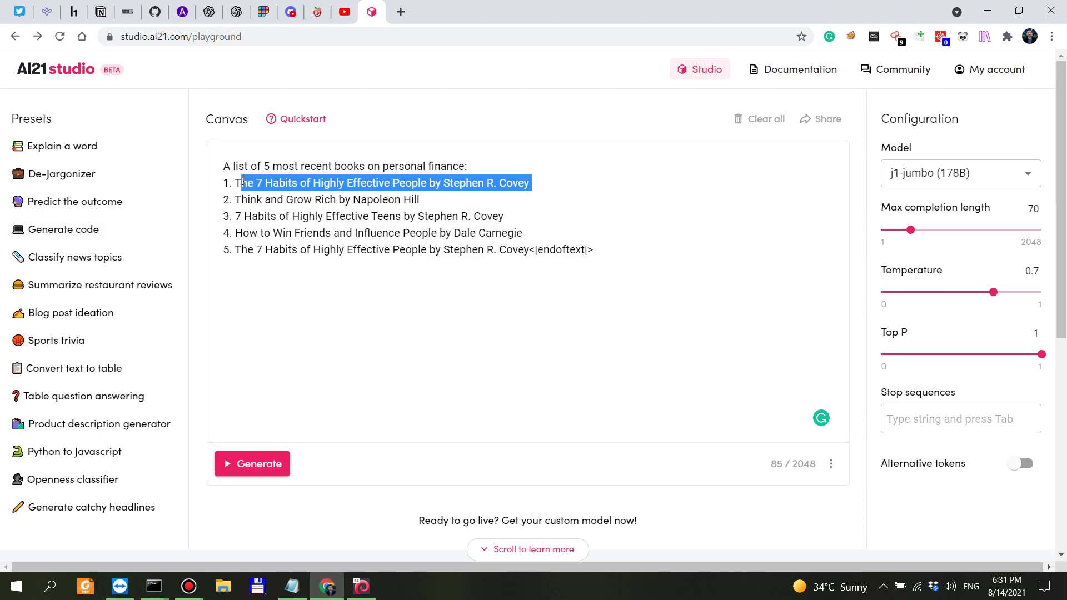
left_click_drag(605, 254, 232, 183)
key("BackSpace")
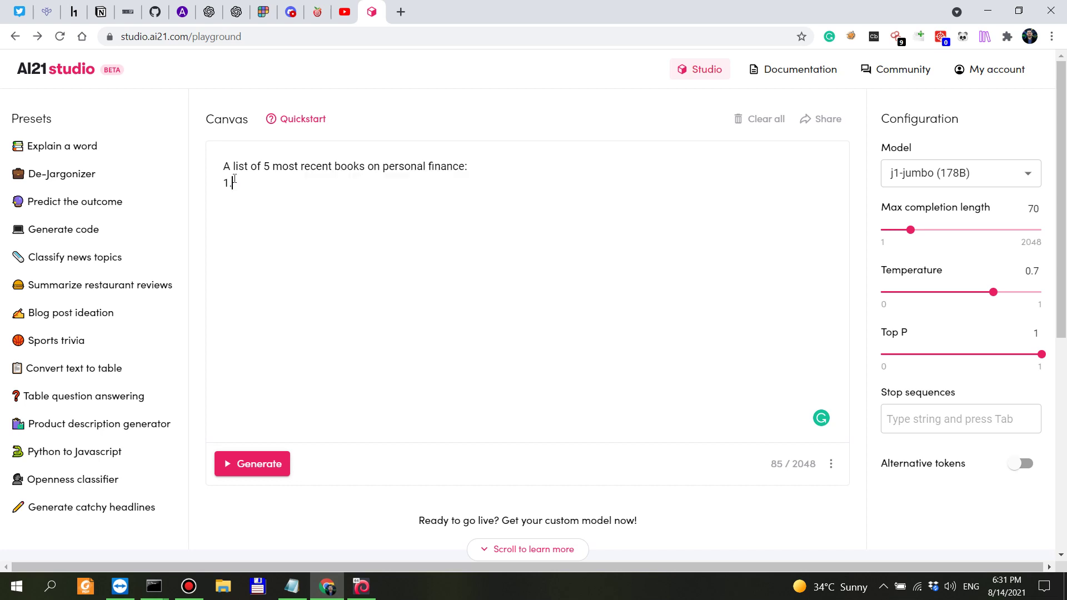
left_click(240, 472)
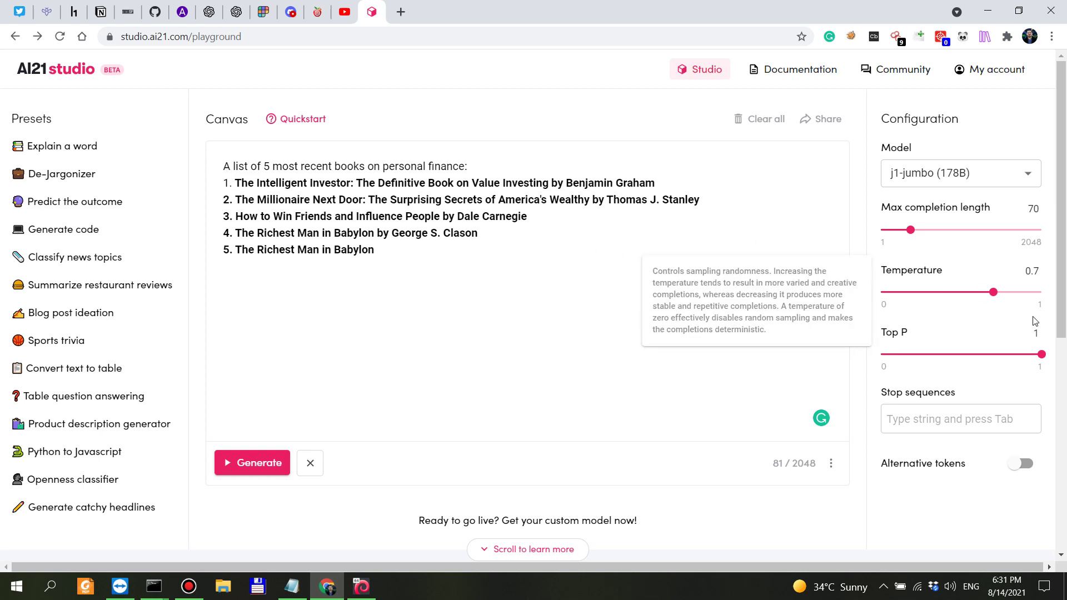
Read the explanation of the Top P setting.
mouse_move(888, 348)
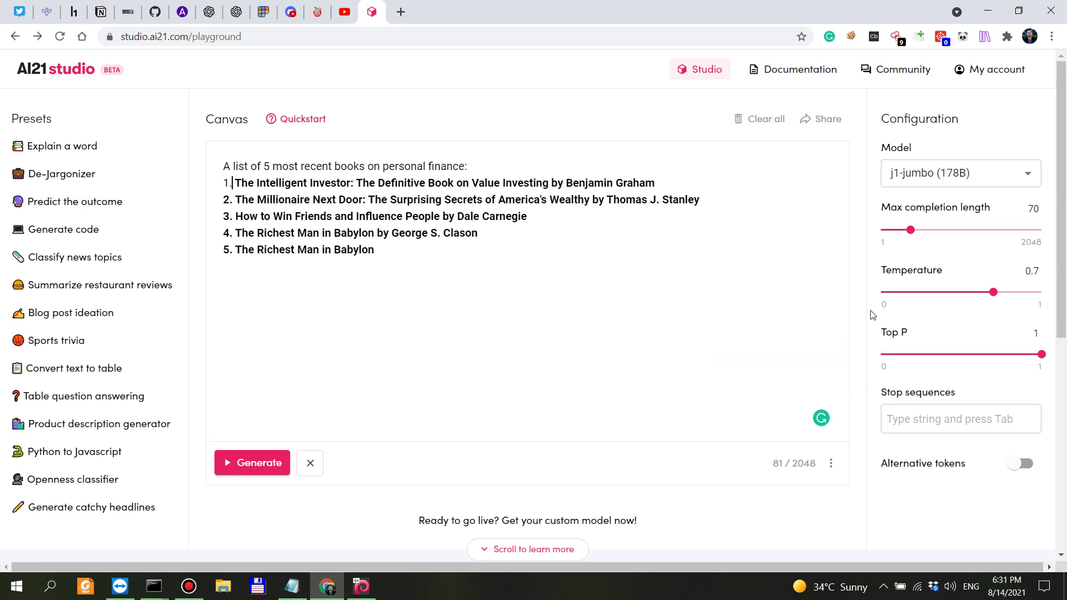
mouse_move(1007, 341)
mouse_move(975, 327)
Open the OpenAI playground at beta.openai.com/playground in a new browser tab and log in.
left_click(401, 12)
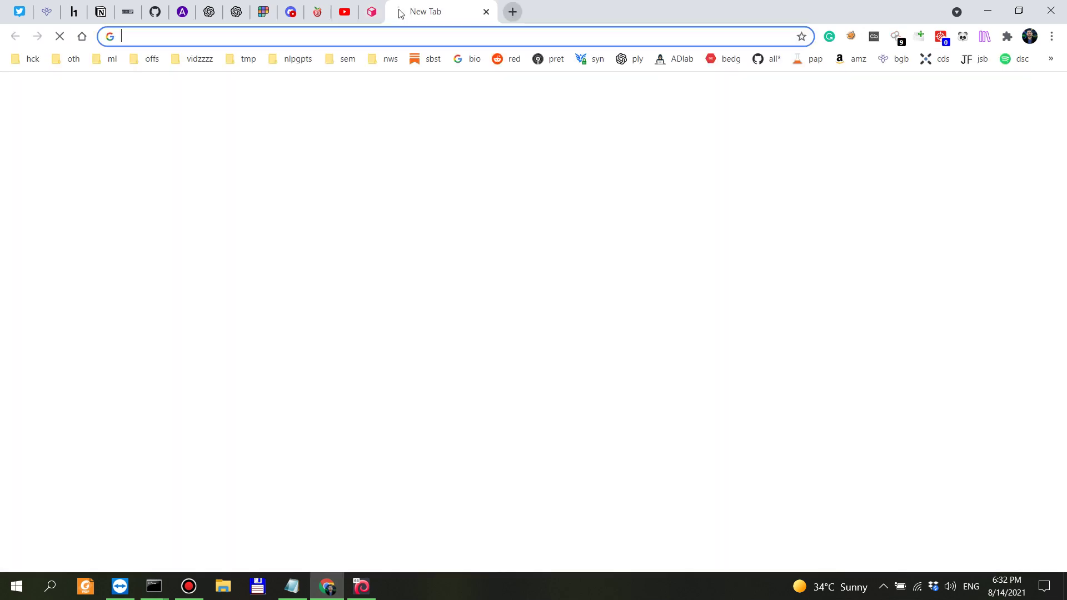
type("playg")
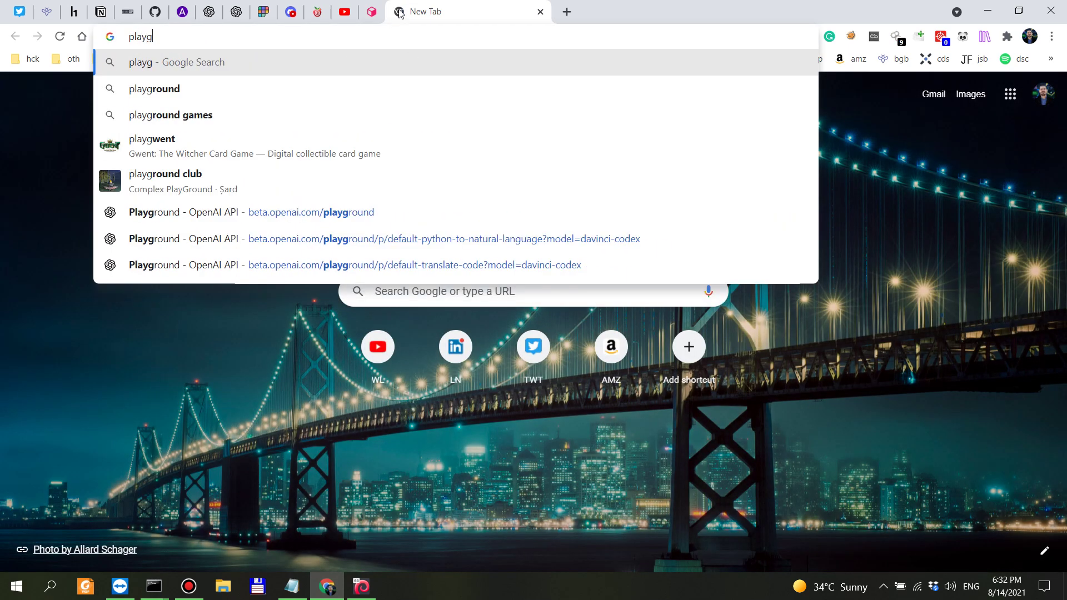
key("Down")
key("Down")
key("Down")
key("Down")
key("Down")
key("Return")
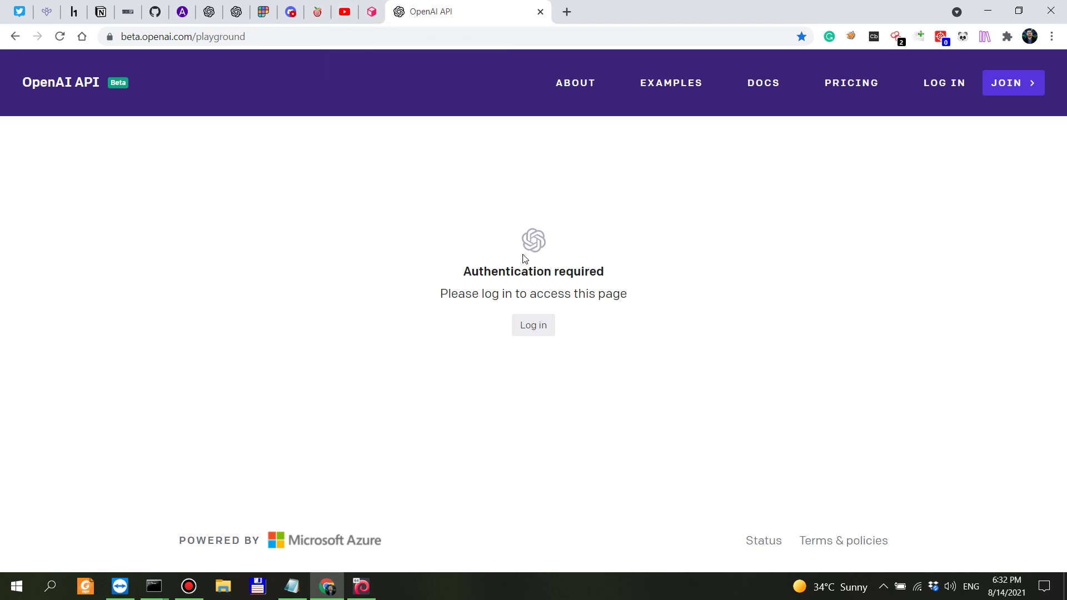
left_click(538, 325)
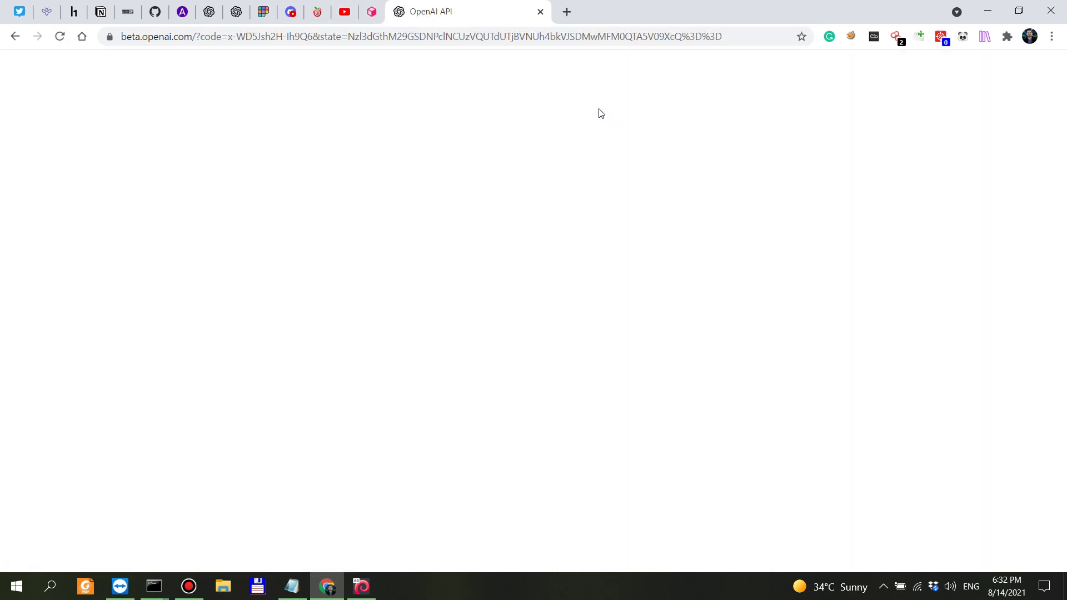
Copy the personal finance book-list prompt up to "1." from AI21 Studio and paste it into the OpenAI playground.
left_click(371, 13)
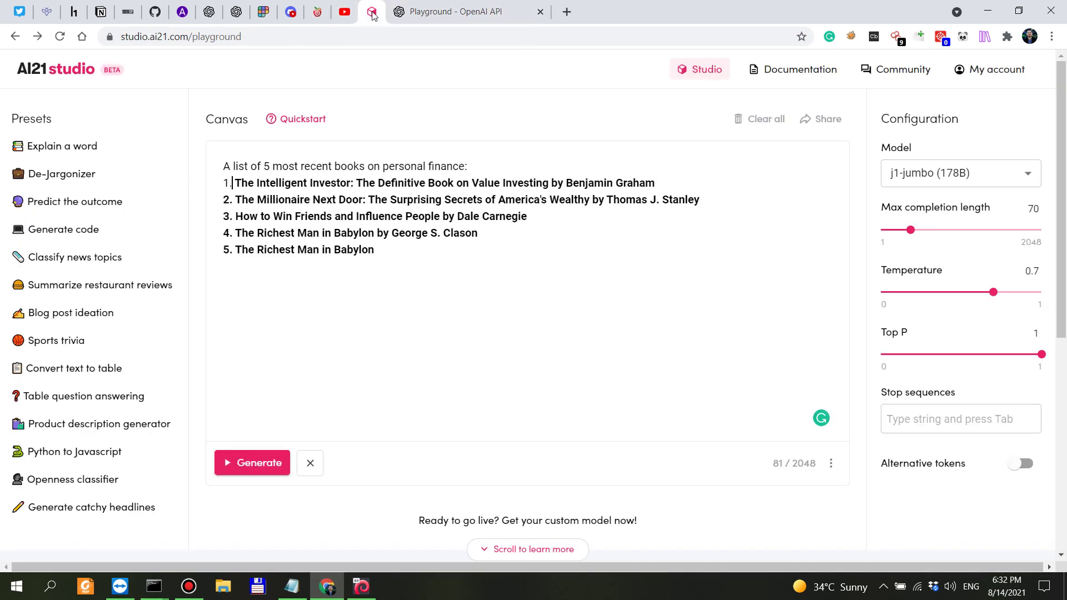
left_click_drag(224, 165, 233, 185)
key("ctrl+c")
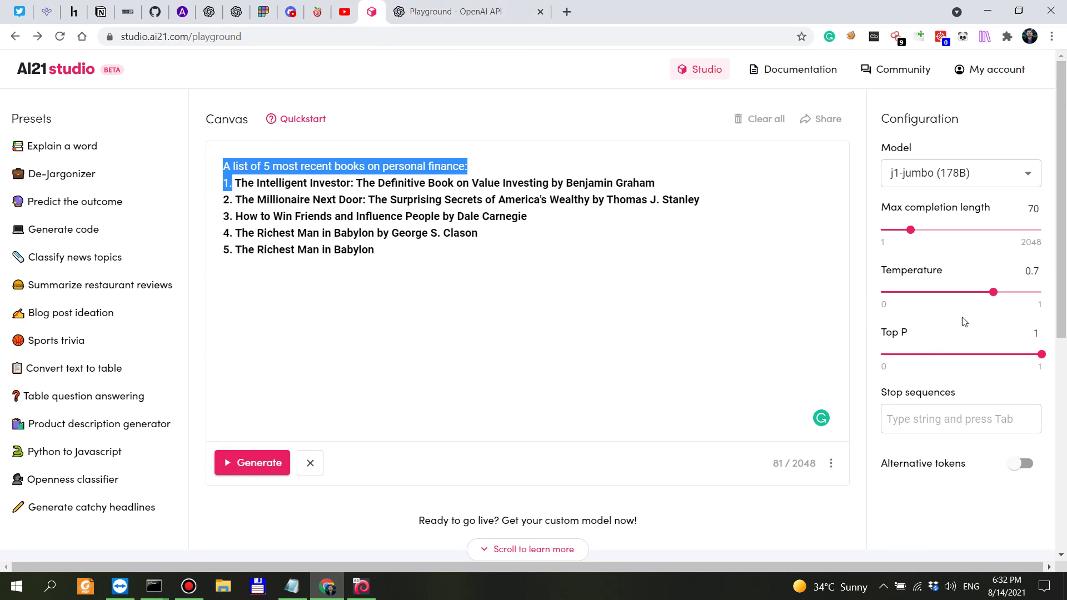
left_click(460, 12)
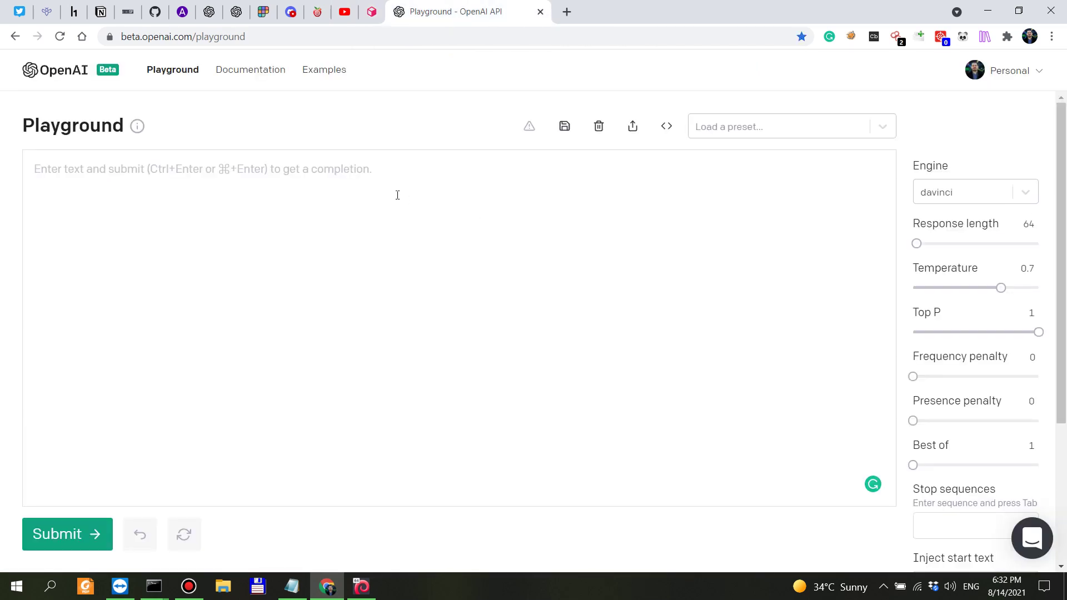
key("ctrl+v")
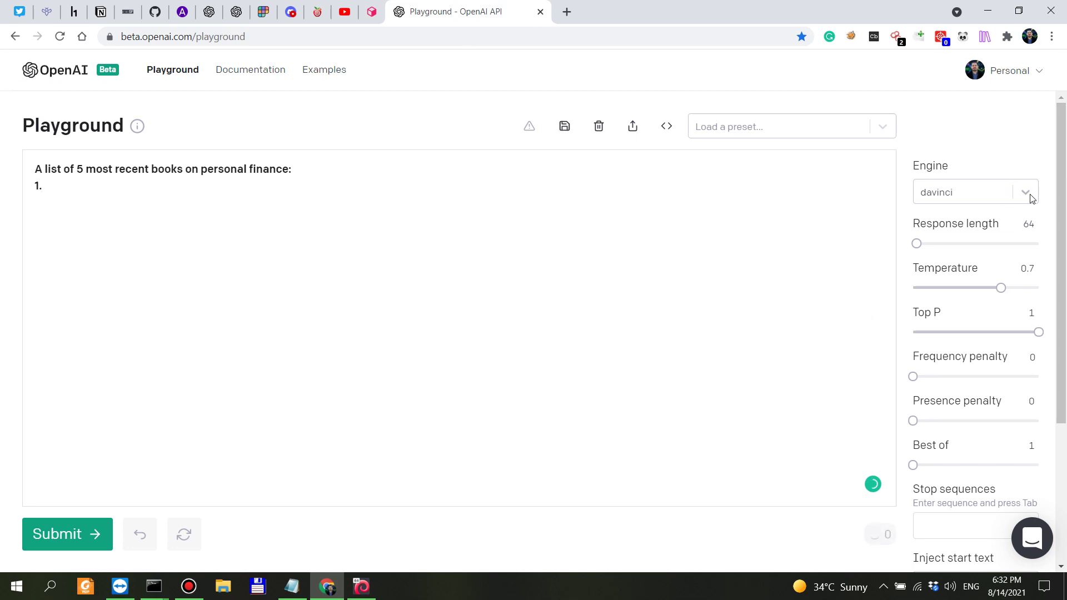
Set the OpenAI playground's response length to 70, checking it and the other settings against AI21 Studio's configuration.
left_click_drag(916, 242, 920, 244)
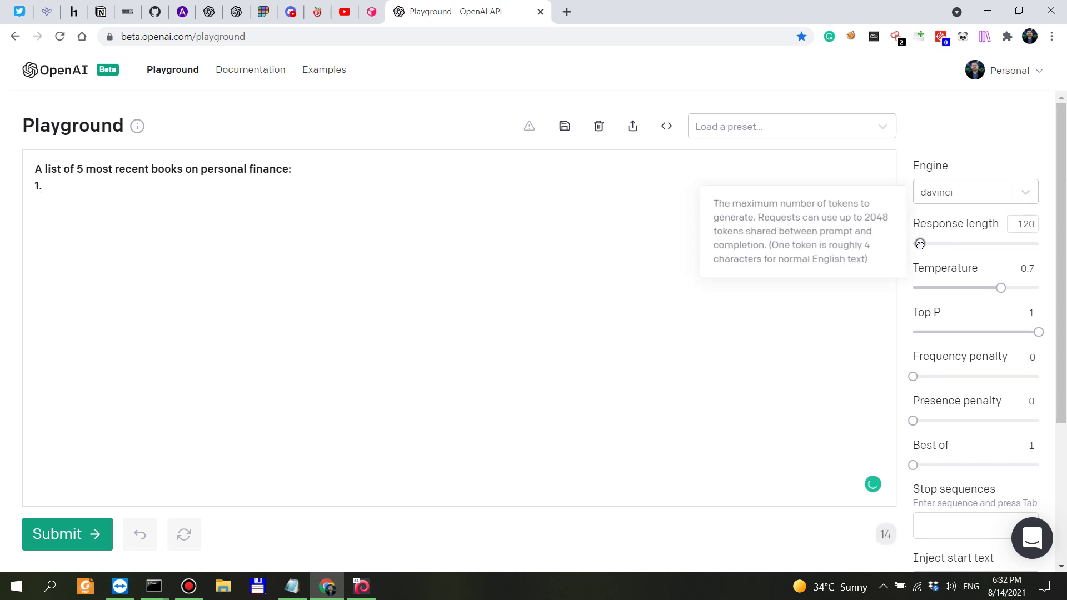
left_click(369, 13)
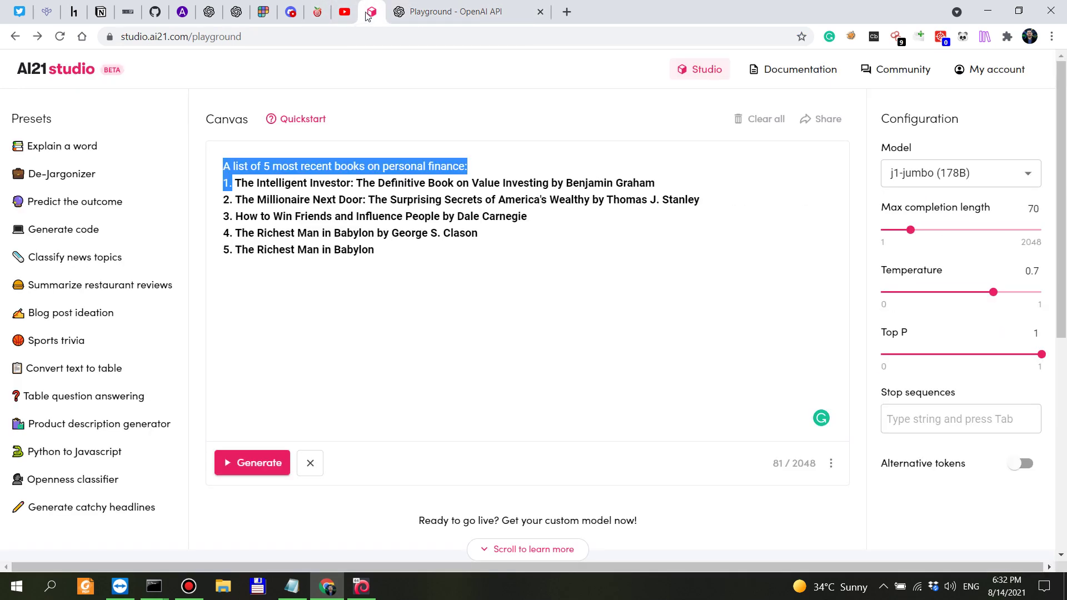
left_click(421, 10)
left_click(1025, 223)
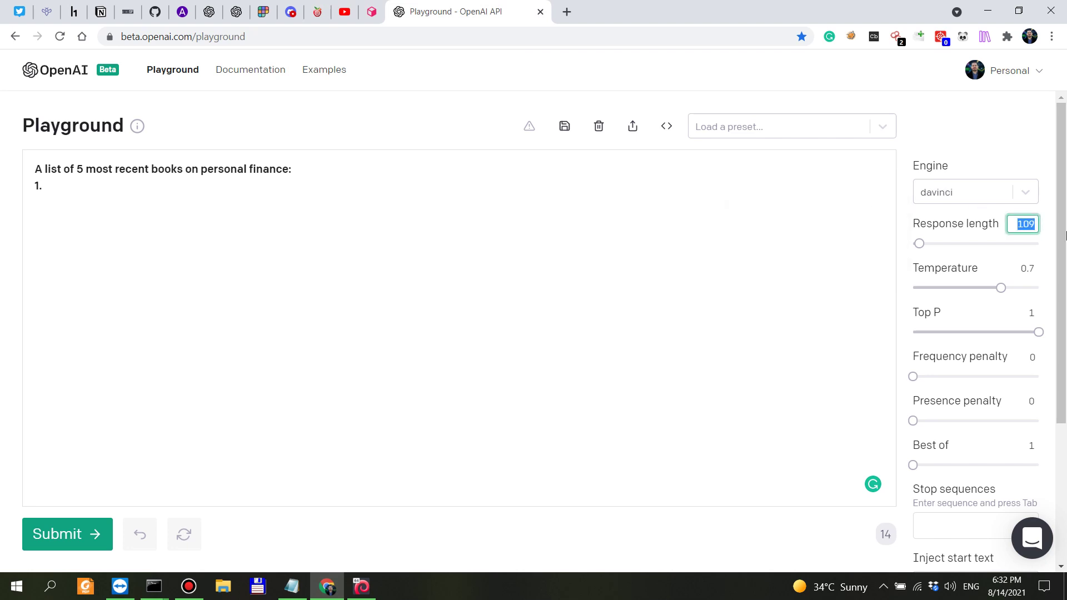
type("70")
left_click(369, 13)
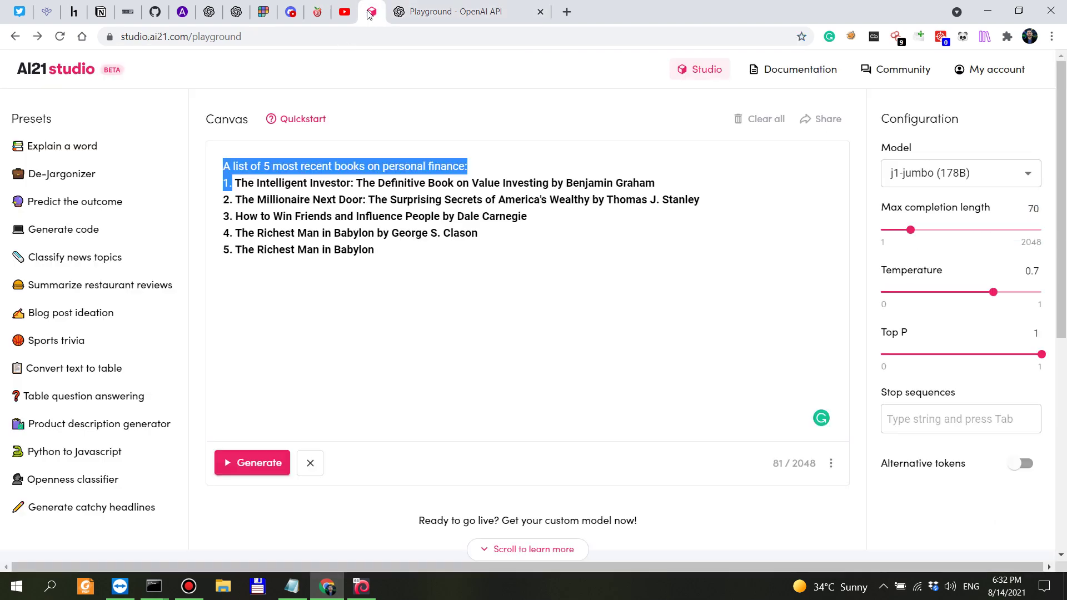
left_click(477, 11)
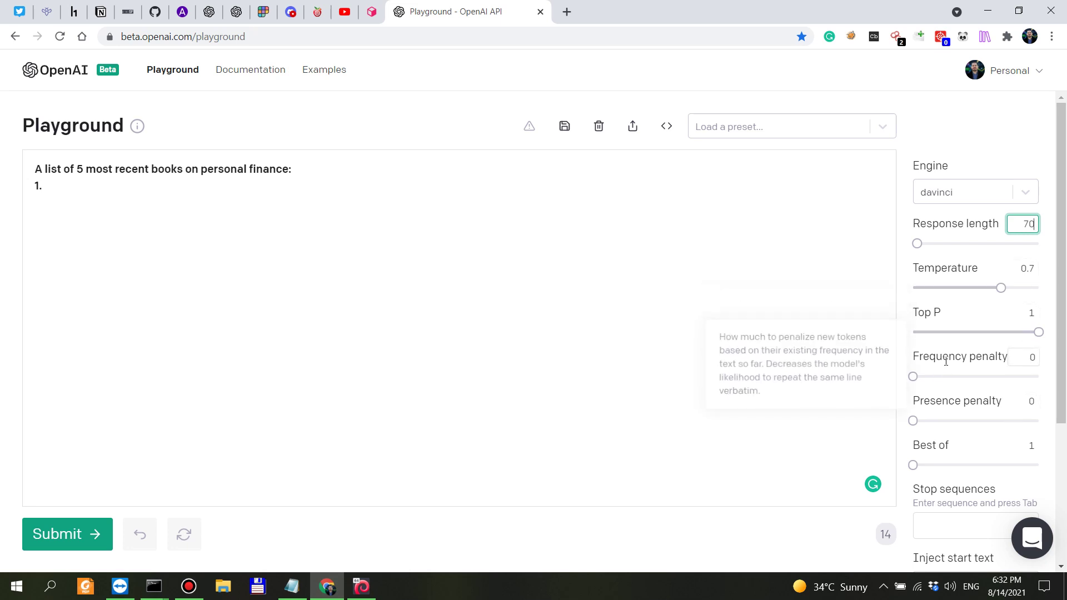
Generate a davinci completion for the book-list prompt and extend it two more times.
mouse_move(987, 403)
left_click(773, 316)
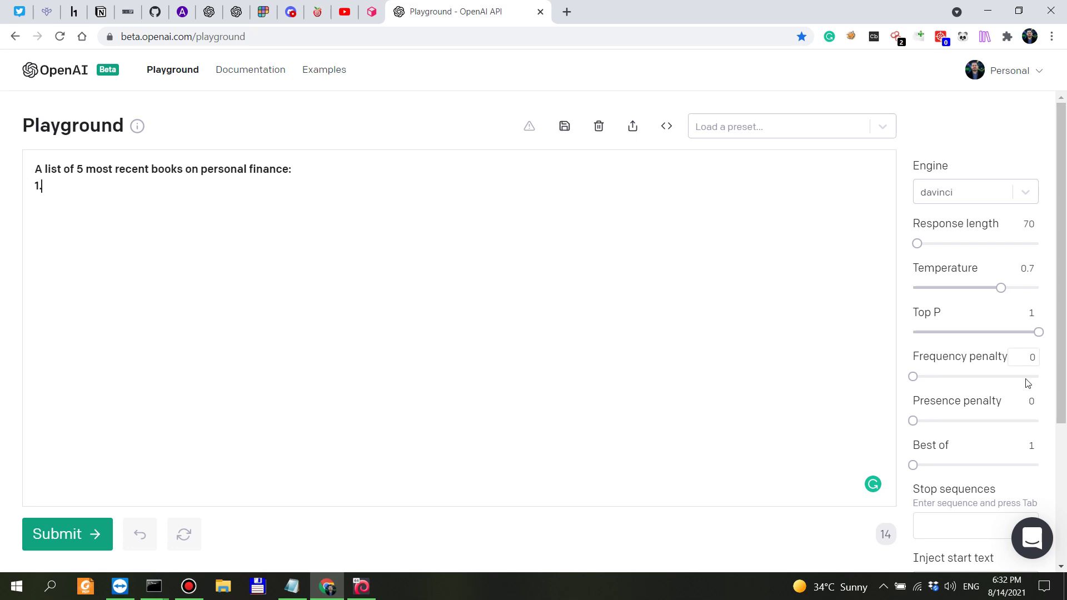
left_click(27, 541)
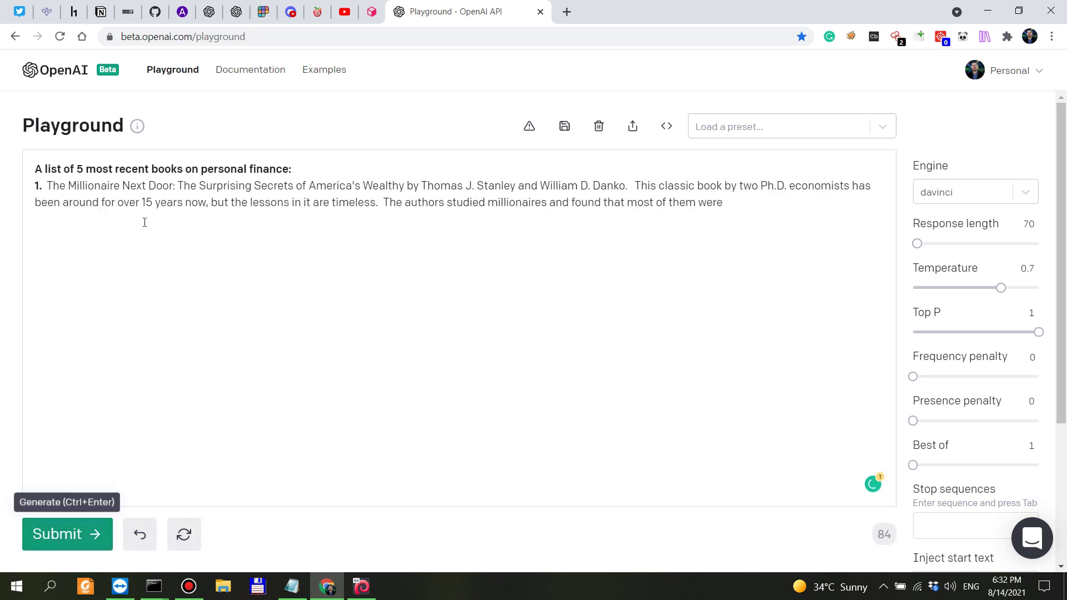
left_click(67, 534)
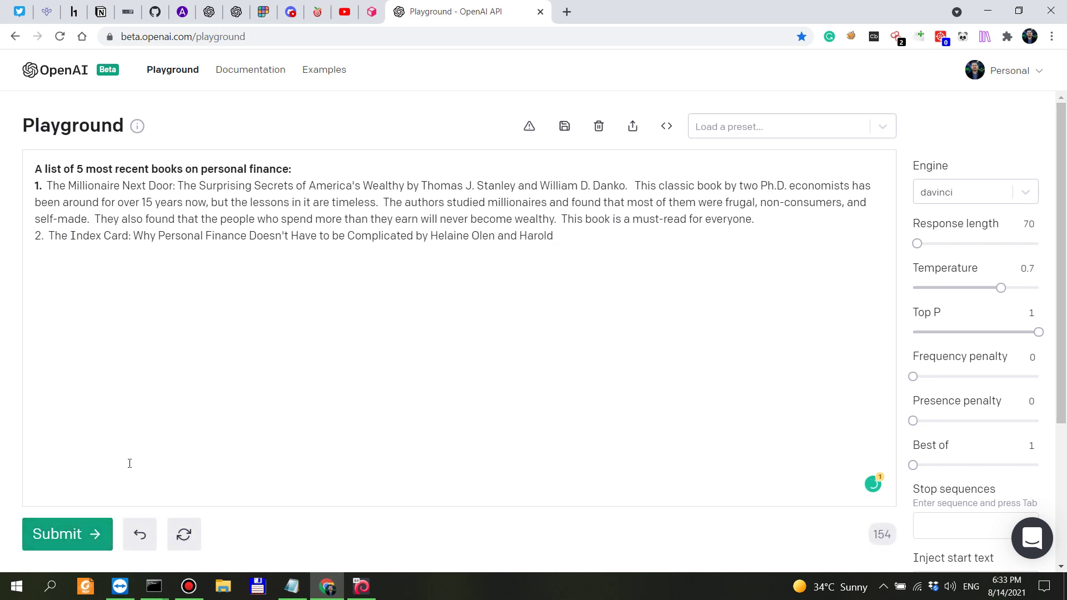
left_click(50, 533)
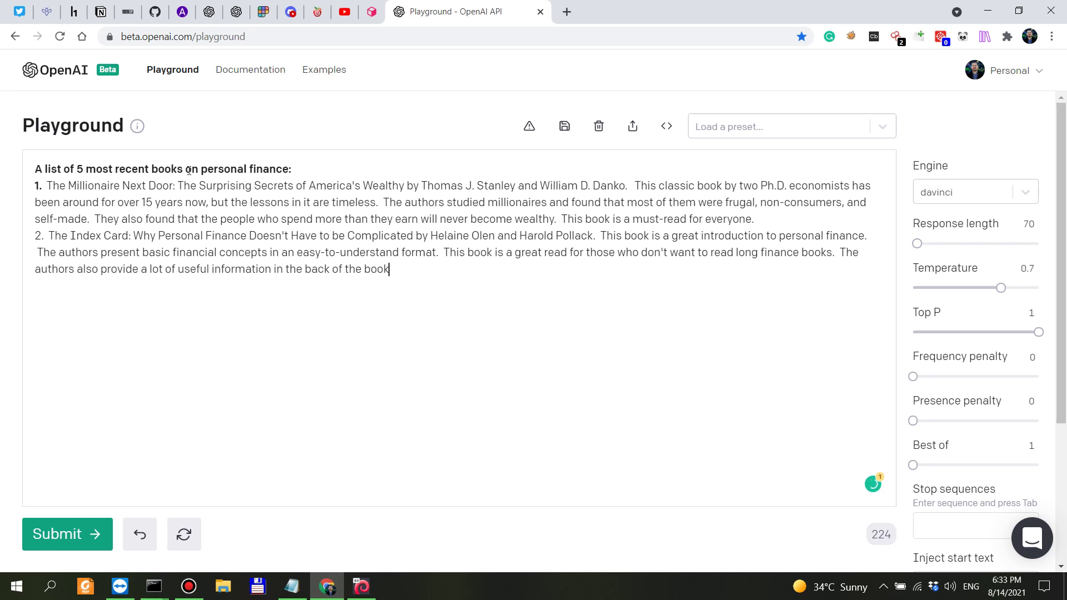
Search Google for the second listed book title, "The Index Card: Why Personal Finance Doesn't Have to be Complicated".
left_click_drag(49, 237, 412, 236)
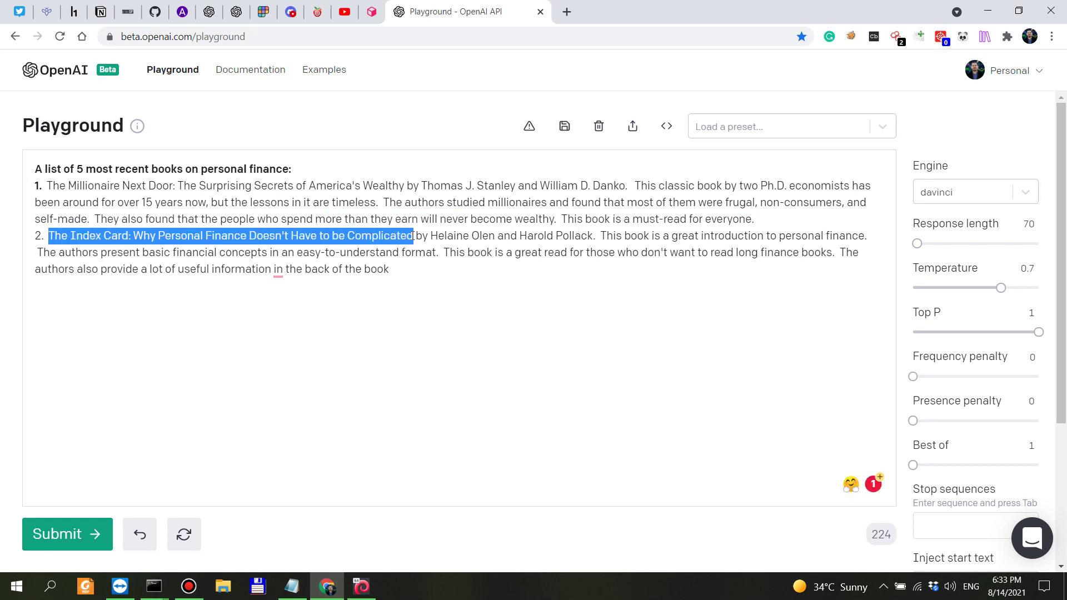
right_click(400, 228)
right_click(383, 238)
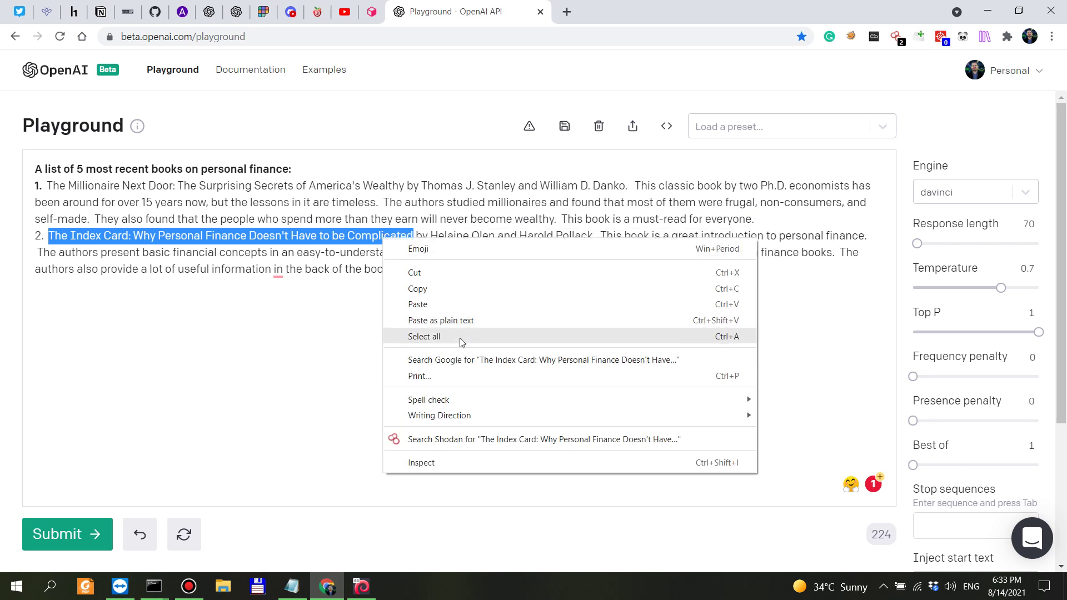
left_click(425, 360)
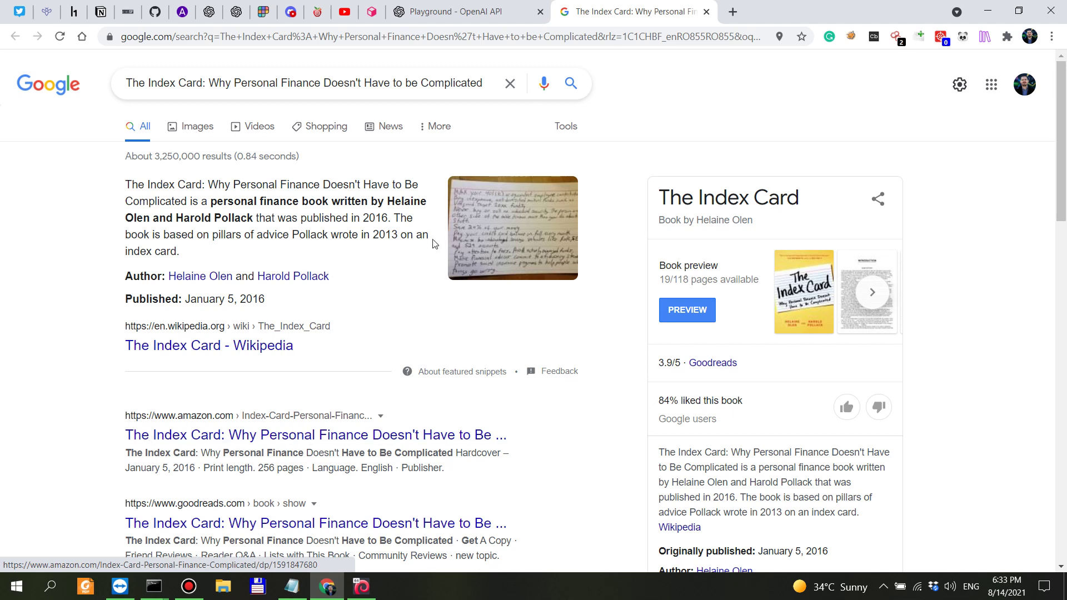
Return to the OpenAI playground and switch the engine to davinci-instruct-beta.
left_click(468, 8)
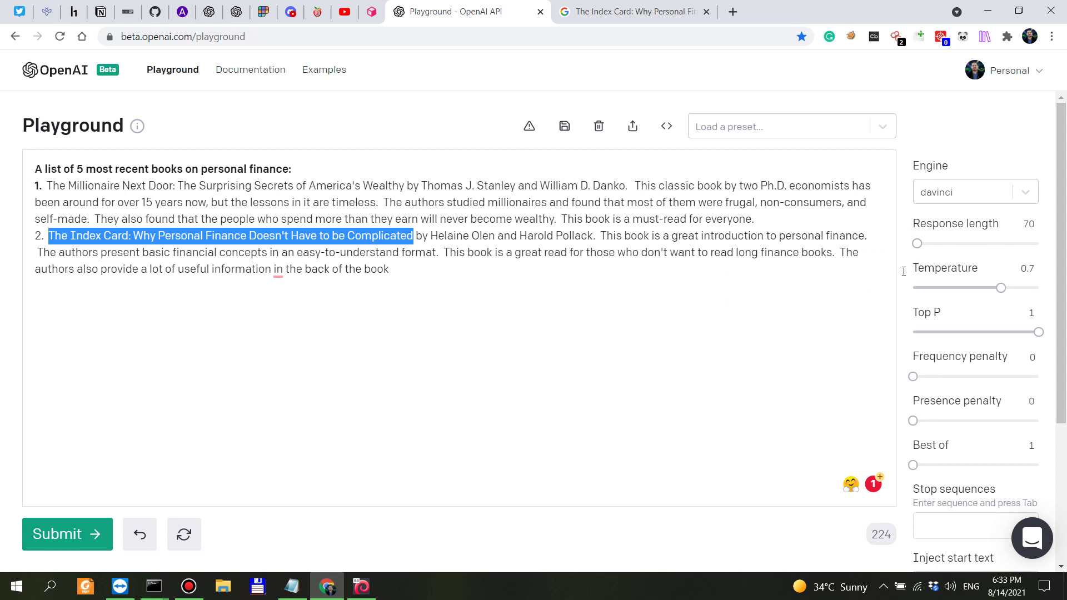
left_click(1025, 192)
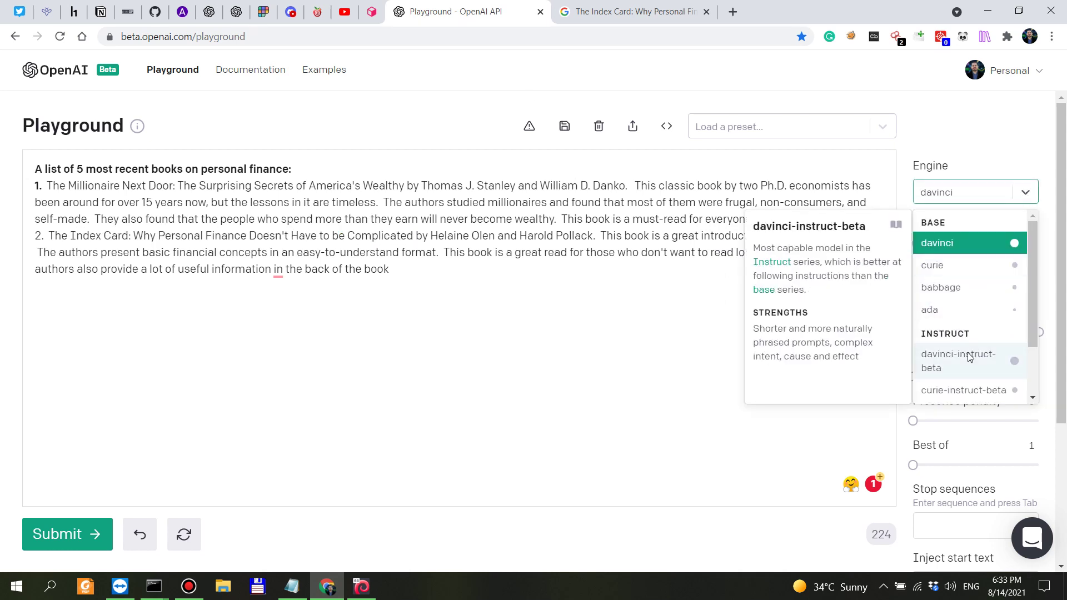
left_click(963, 357)
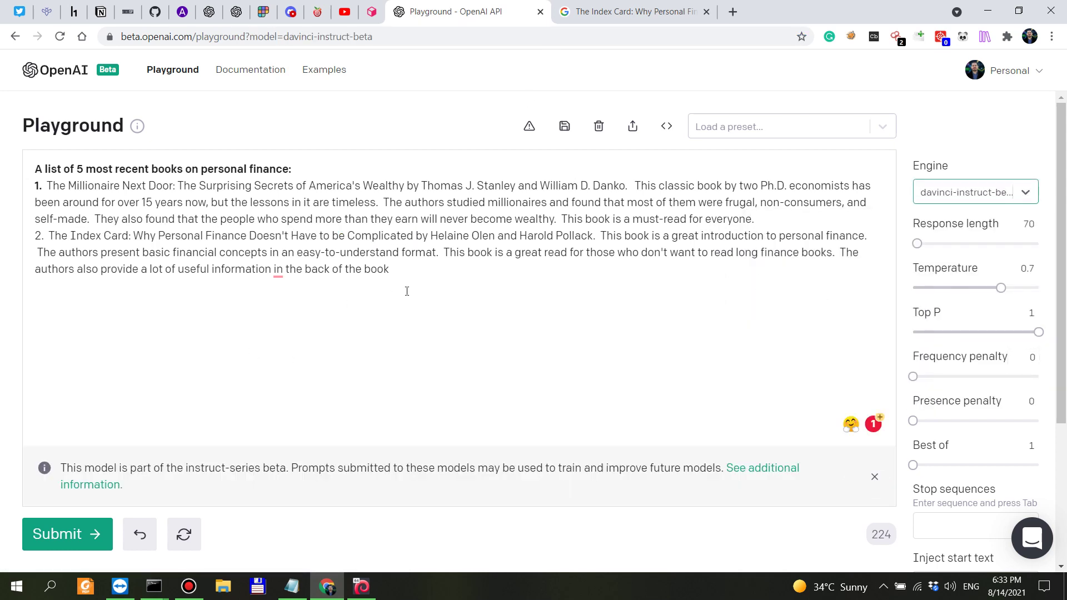
Delete the old completion after "1." and generate a new book list with the selected engine.
left_click_drag(407, 288, 42, 187)
key("BackSpace")
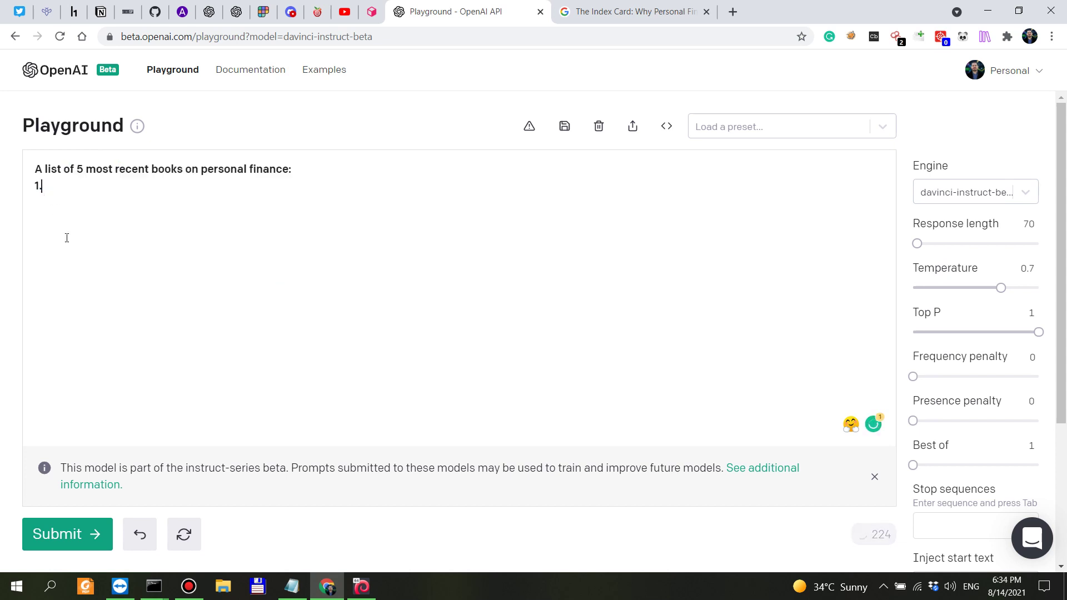
left_click(83, 533)
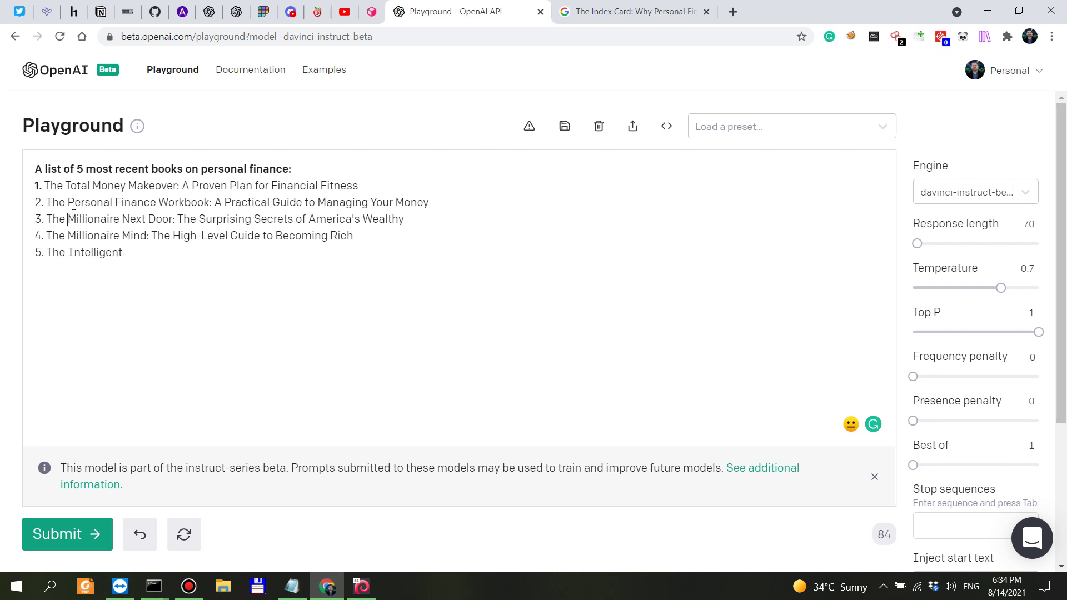
Search Google for the fourth listed title, "The Millionaire Mind: The High-Level Guide to Becoming Rich", and return to the generated list.
left_click_drag(74, 216, 135, 220)
left_click_drag(353, 236, 46, 237)
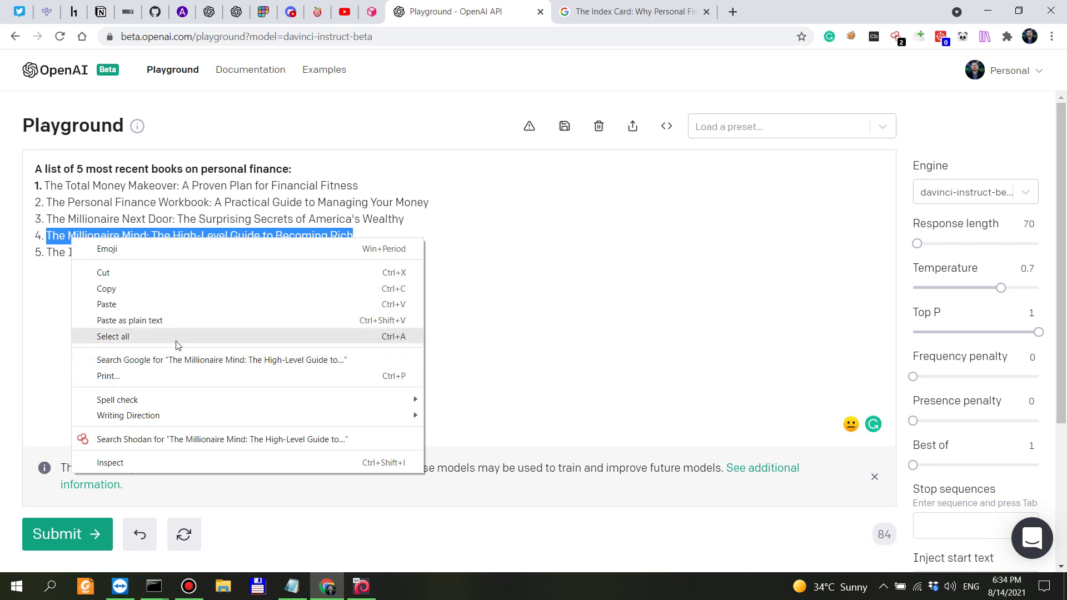
left_click(174, 359)
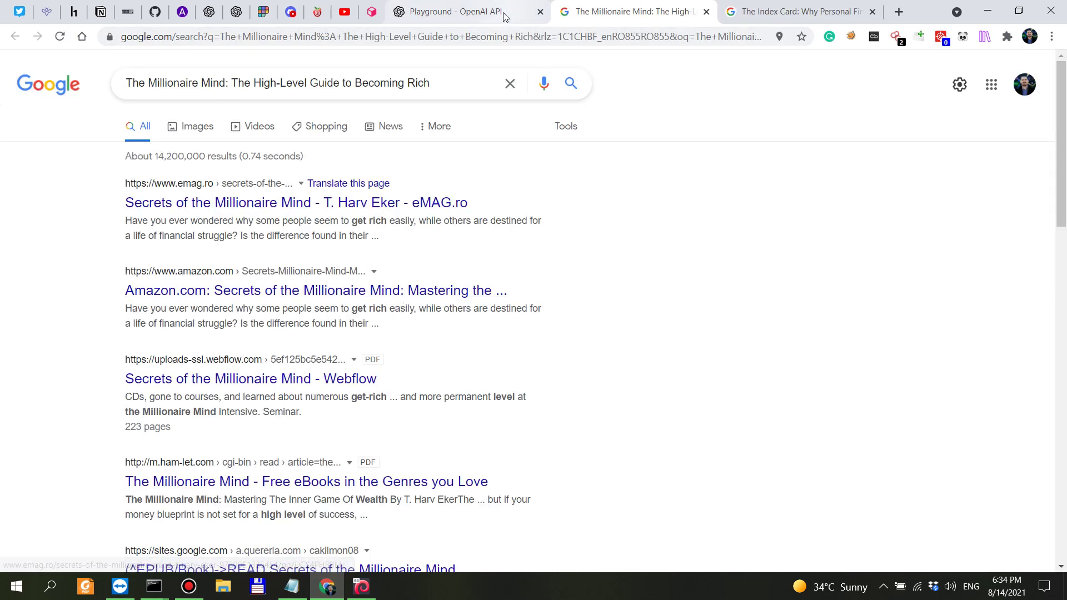
left_click(472, 12)
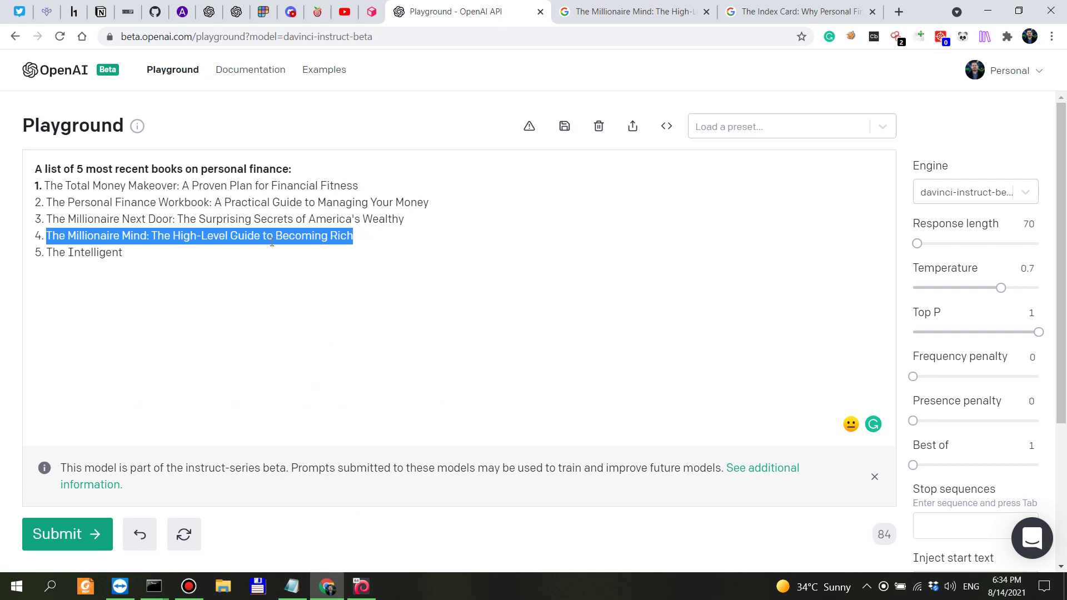
left_click(381, 241)
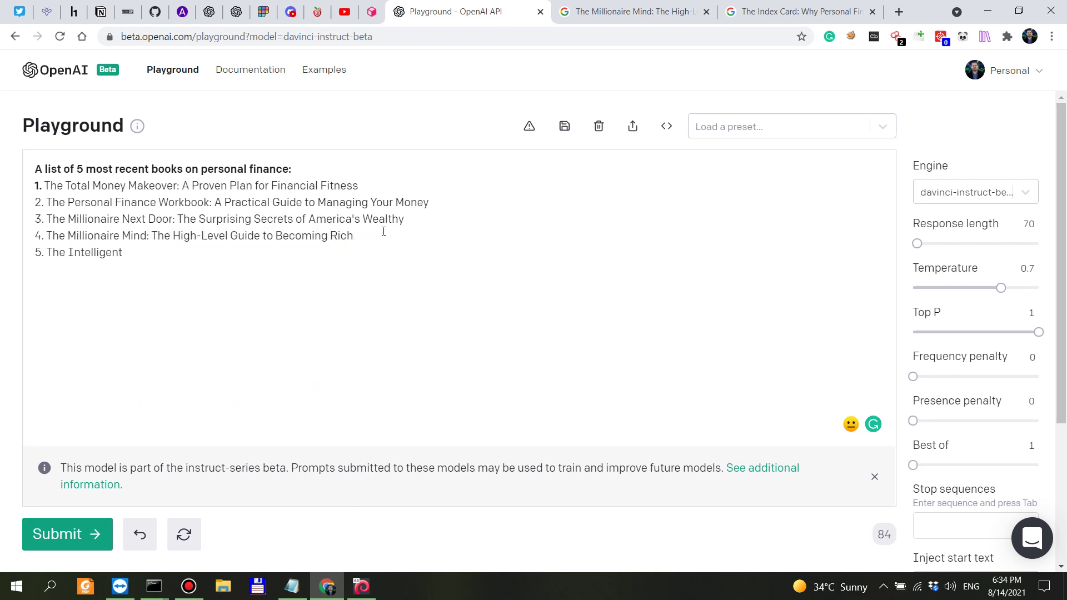
left_click_drag(380, 235, 46, 235)
Search Google for AI21 Studio's second listed title, "The Millionaire Next Door: The Surprising Secrets of America's Wealthy", and compare the results with the list.
left_click(372, 12)
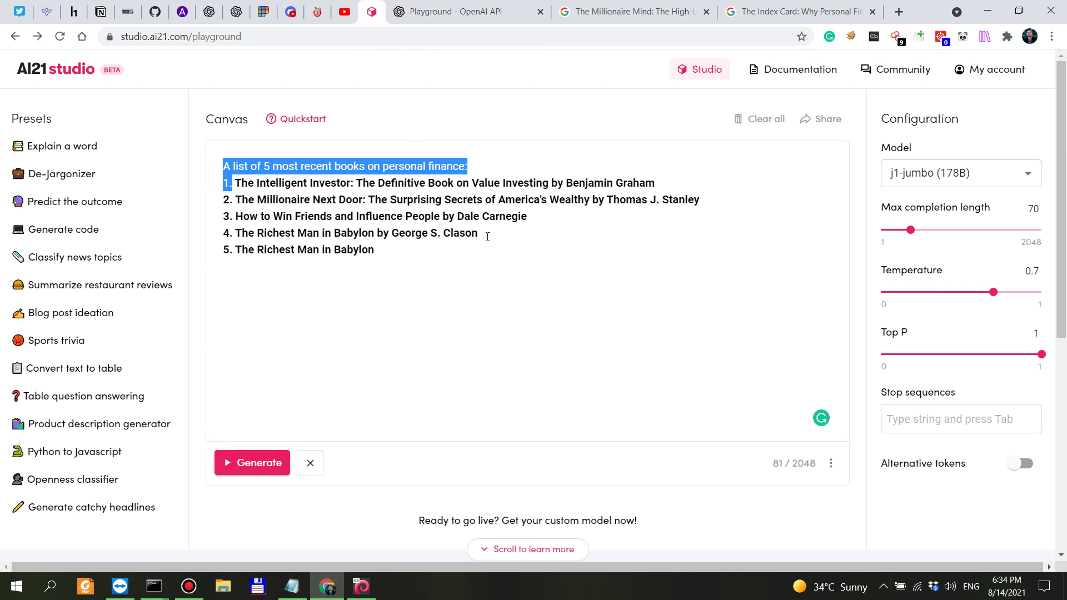
left_click_drag(487, 237, 314, 216)
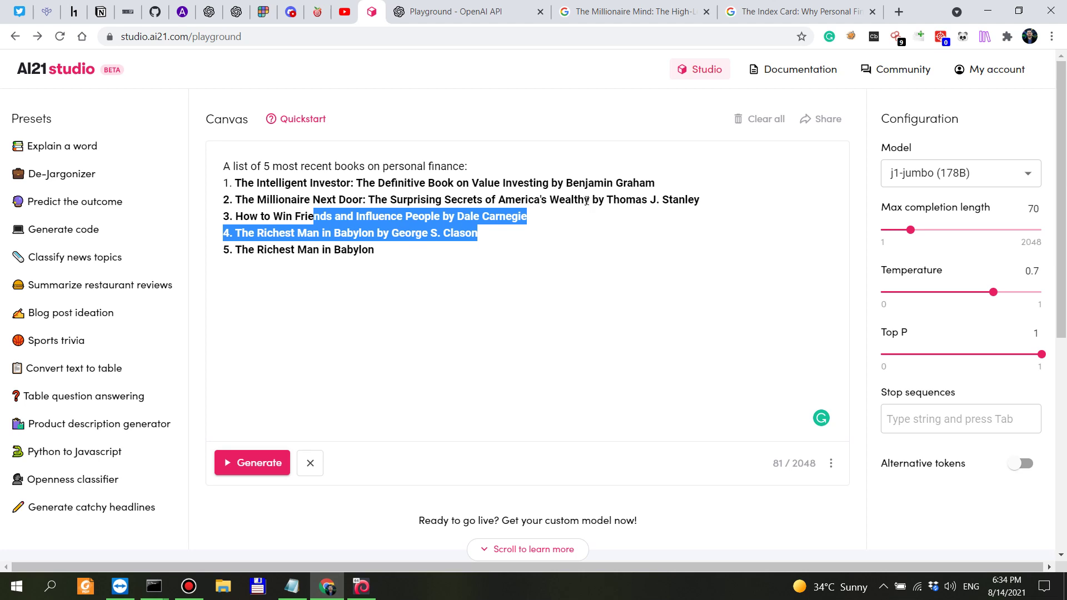
left_click_drag(588, 201, 235, 199)
right_click(256, 202)
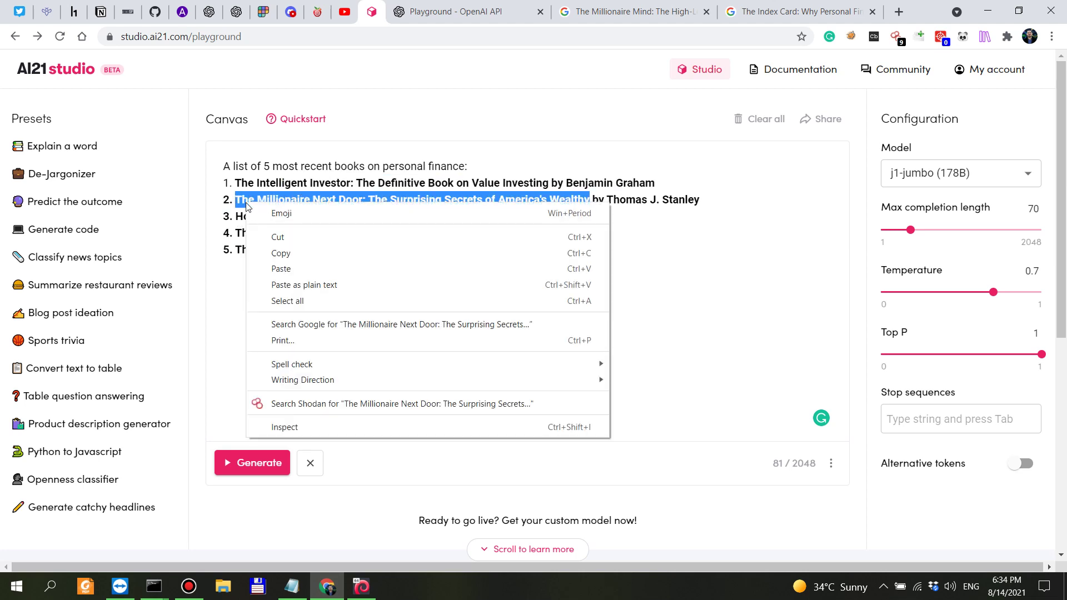
left_click(376, 321)
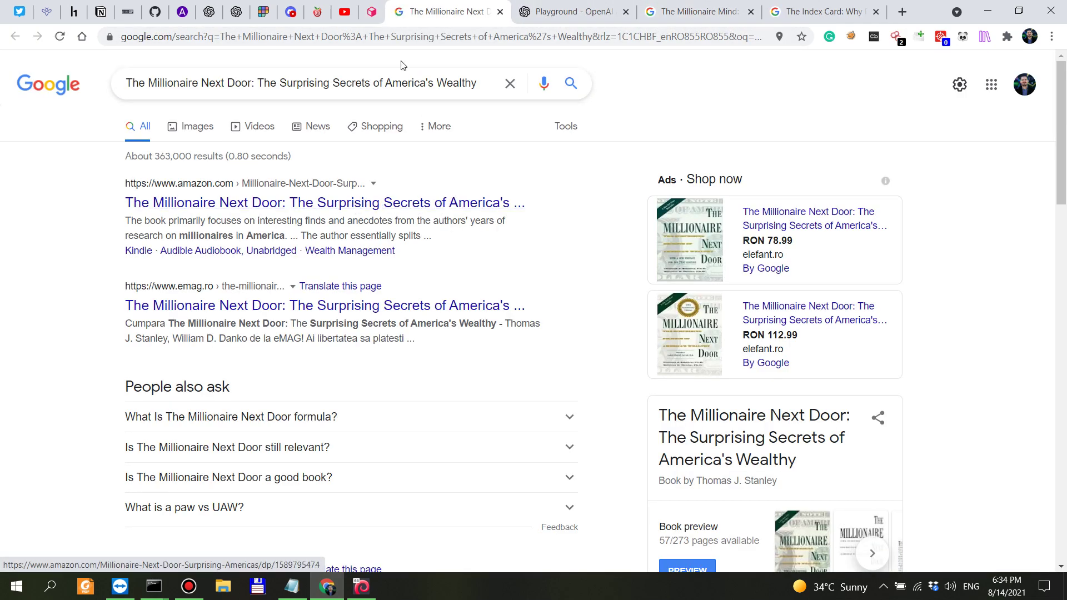
left_click(376, 15)
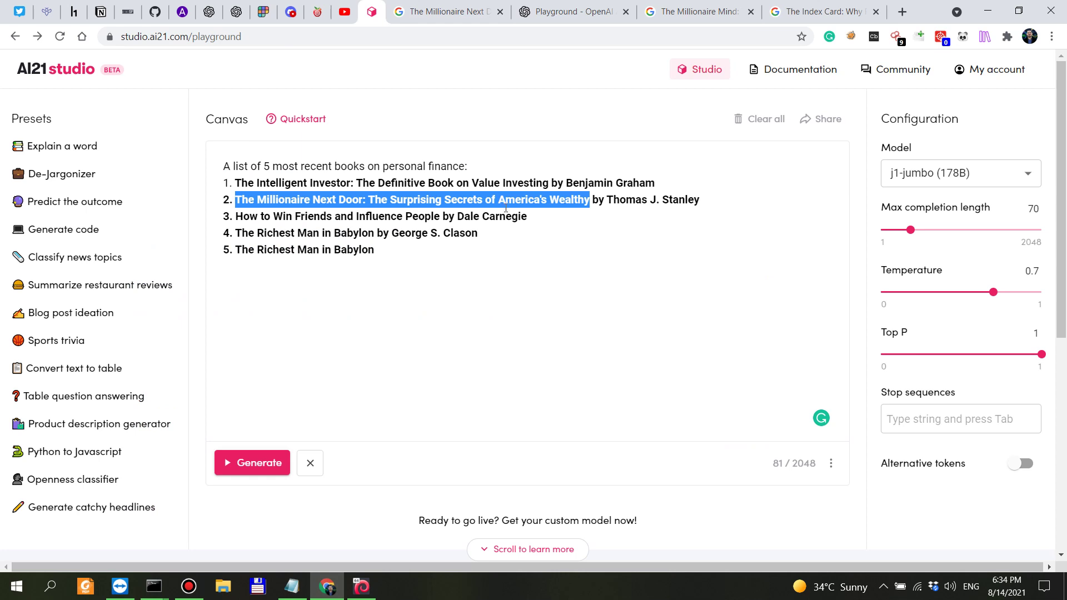
left_click(447, 12)
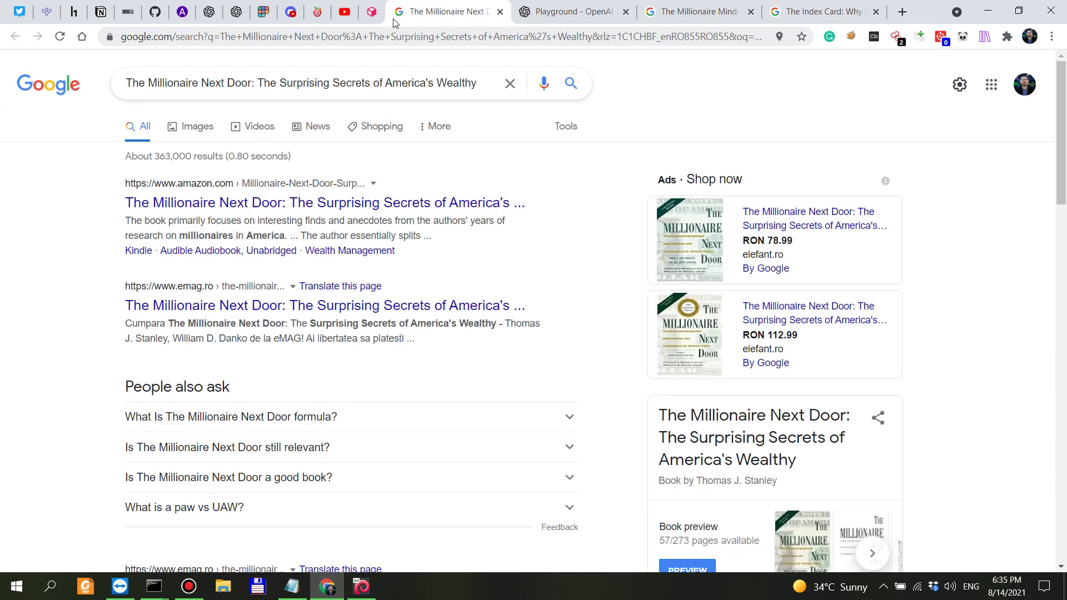
Continue the personal finance book list in AI21 Studio with another j1-jumbo completion and review how item 5 is finished.
left_click(376, 15)
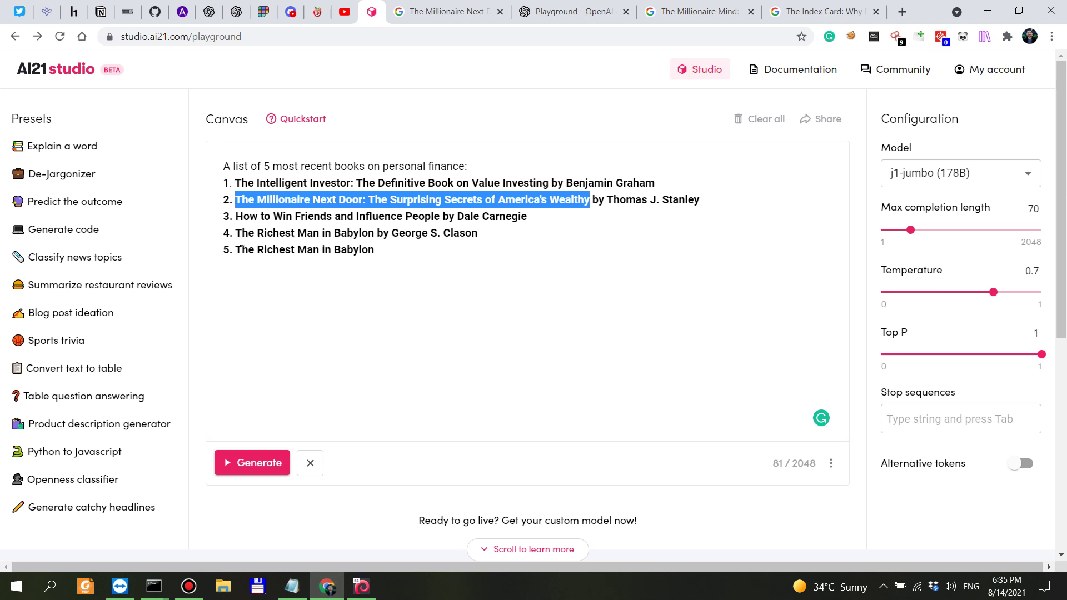
left_click(422, 233)
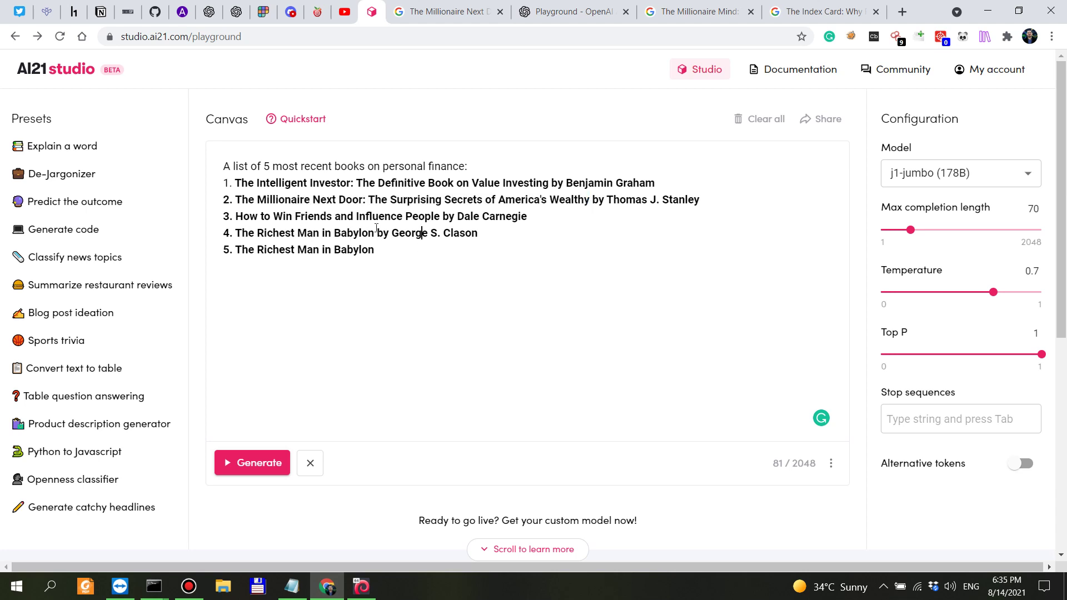
left_click(257, 462)
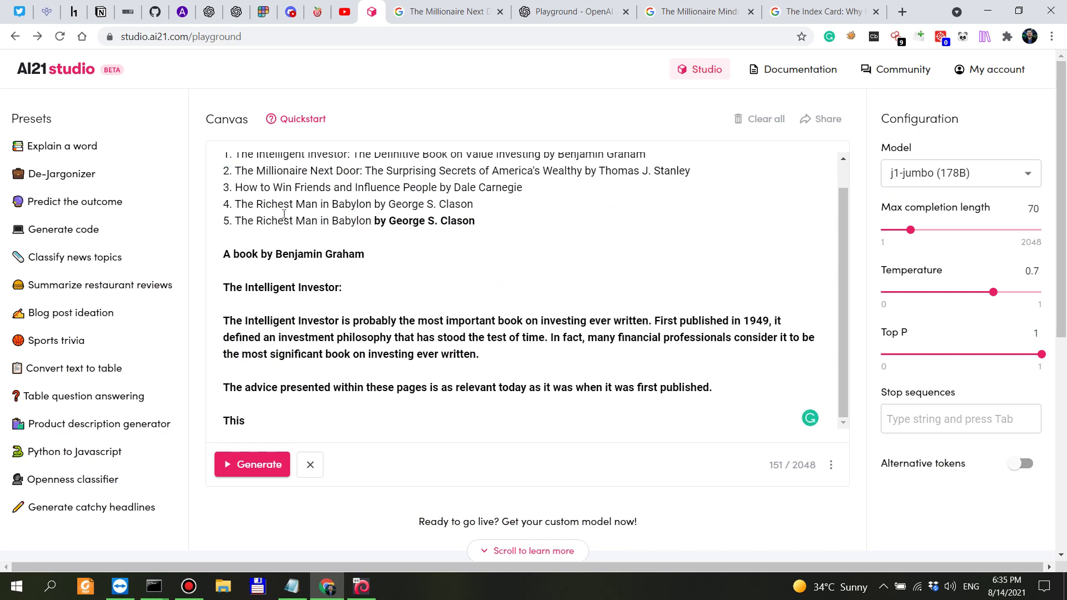
left_click_drag(283, 214, 440, 221)
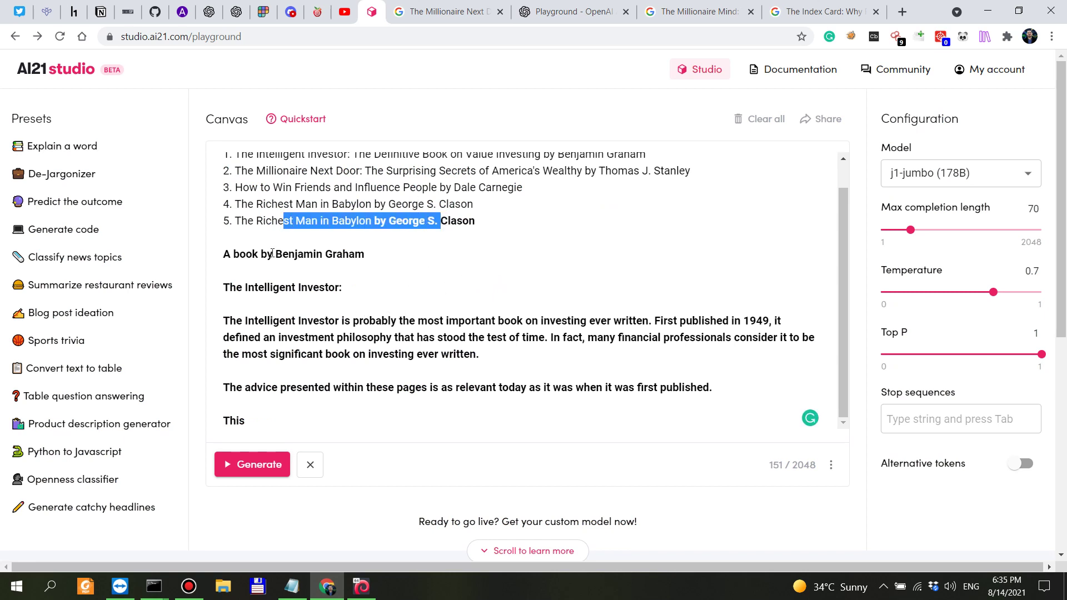
Examine the generated passage on The Intelligent Investor that follows the five-item personal finance book list.
left_click_drag(273, 253, 424, 279)
scroll(422, 278, "up", 1)
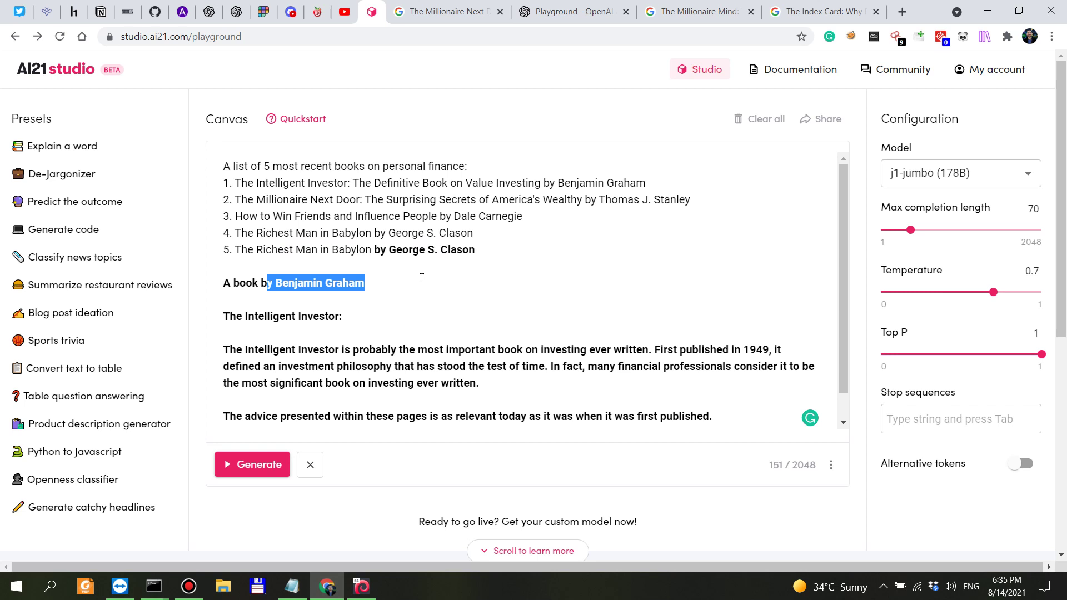
scroll(275, 329, "down", 1)
scroll(275, 333, "up", 1)
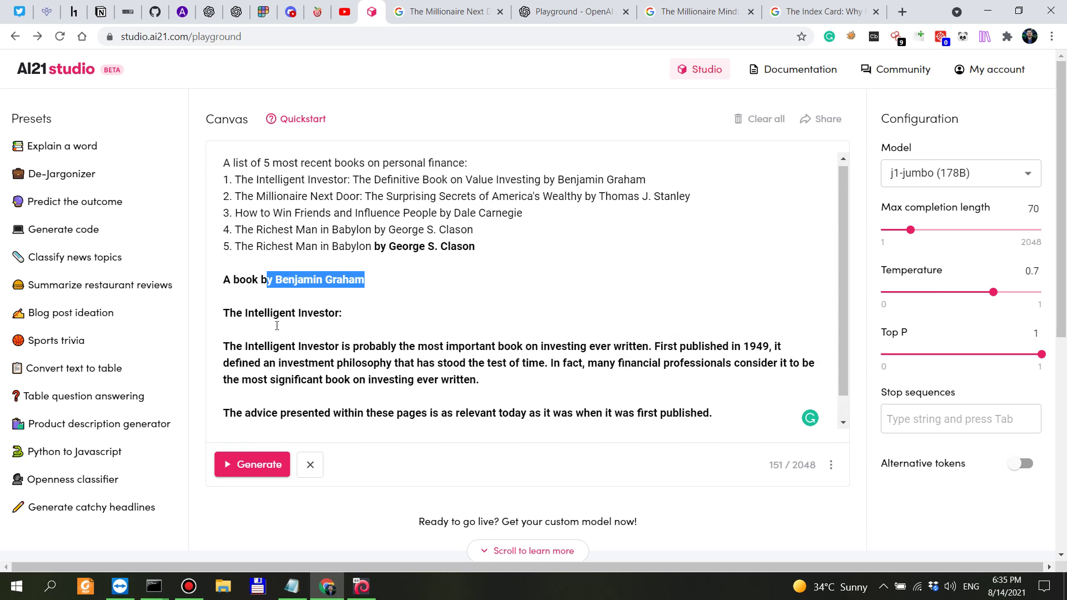
scroll(274, 339, "down", 1)
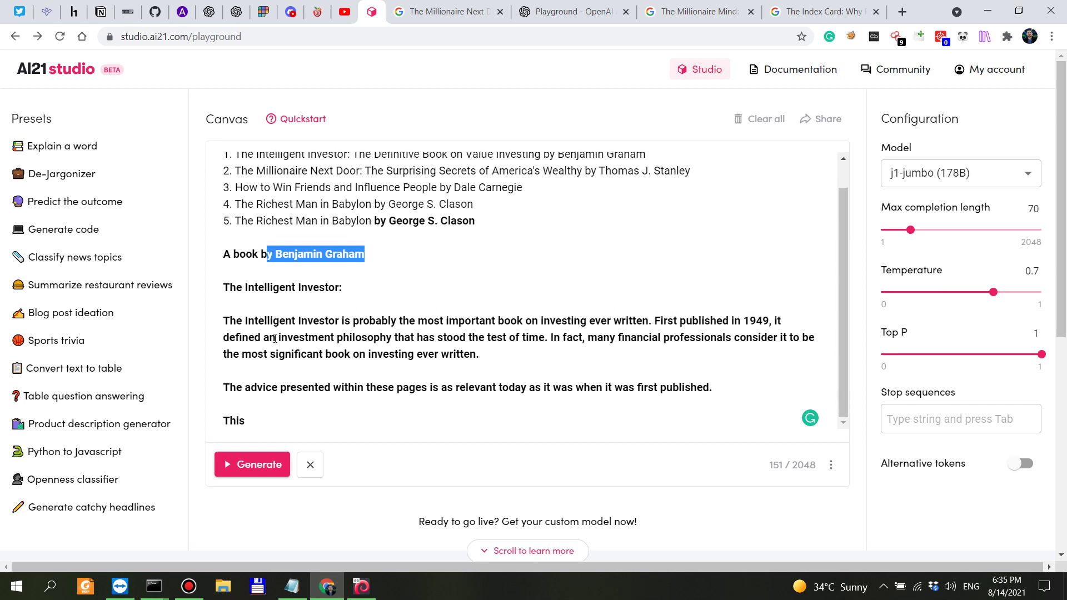
Extend the text after "This" with another j1-jumbo completion and review the continuation against the book list.
left_click(251, 465)
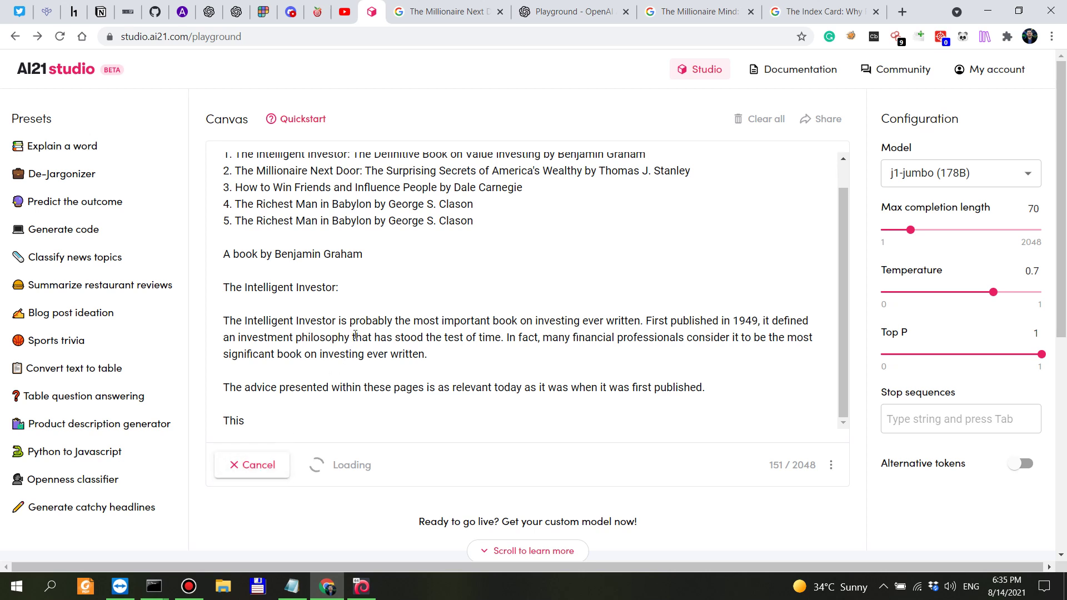
scroll(354, 337, "up", 1)
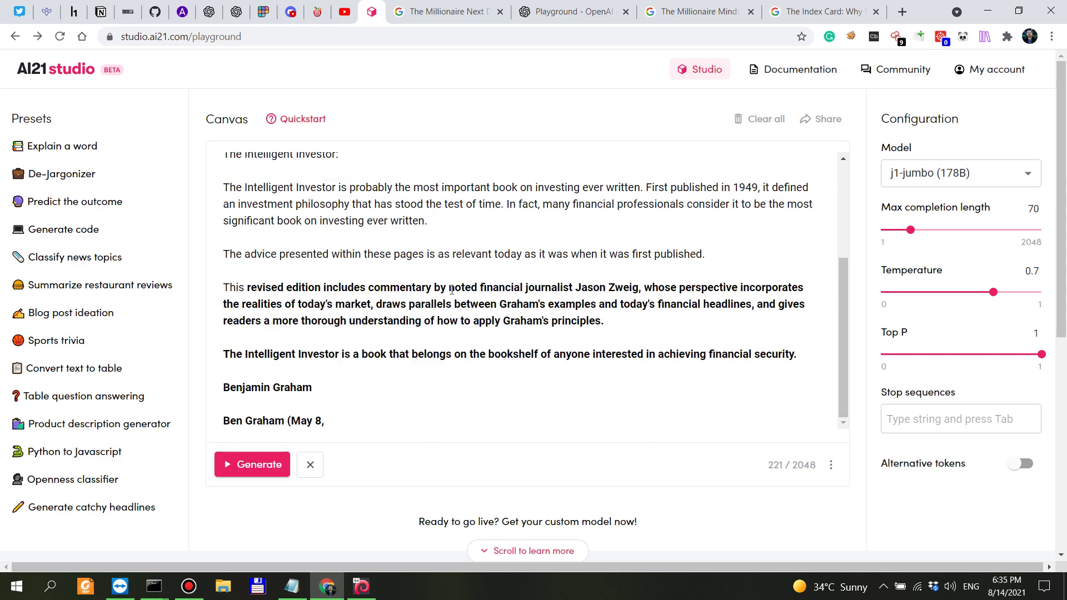
scroll(444, 294, "up", 3)
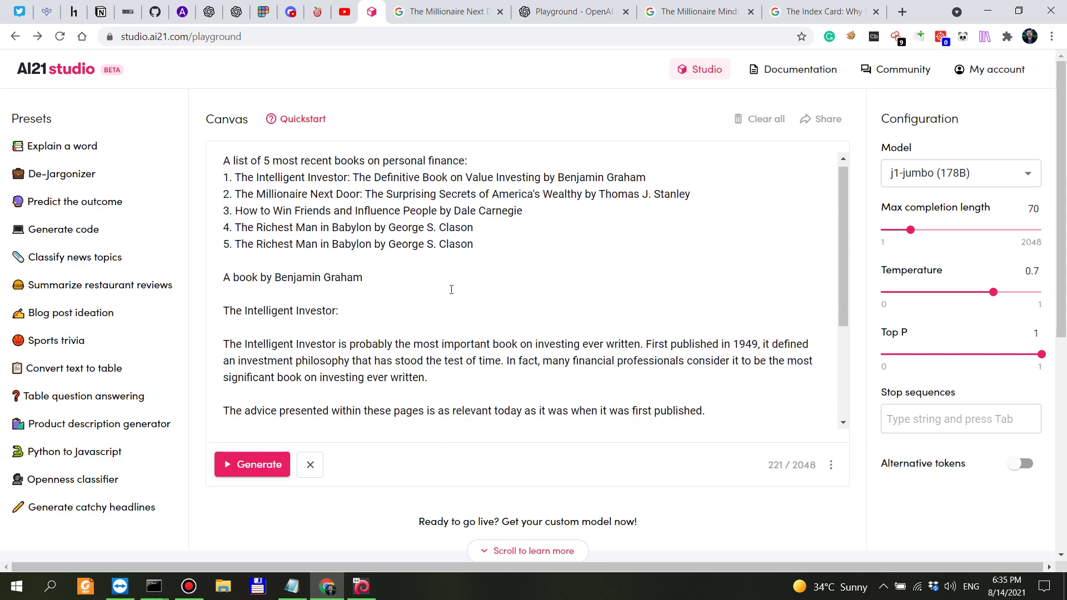
scroll(451, 289, "down", 5)
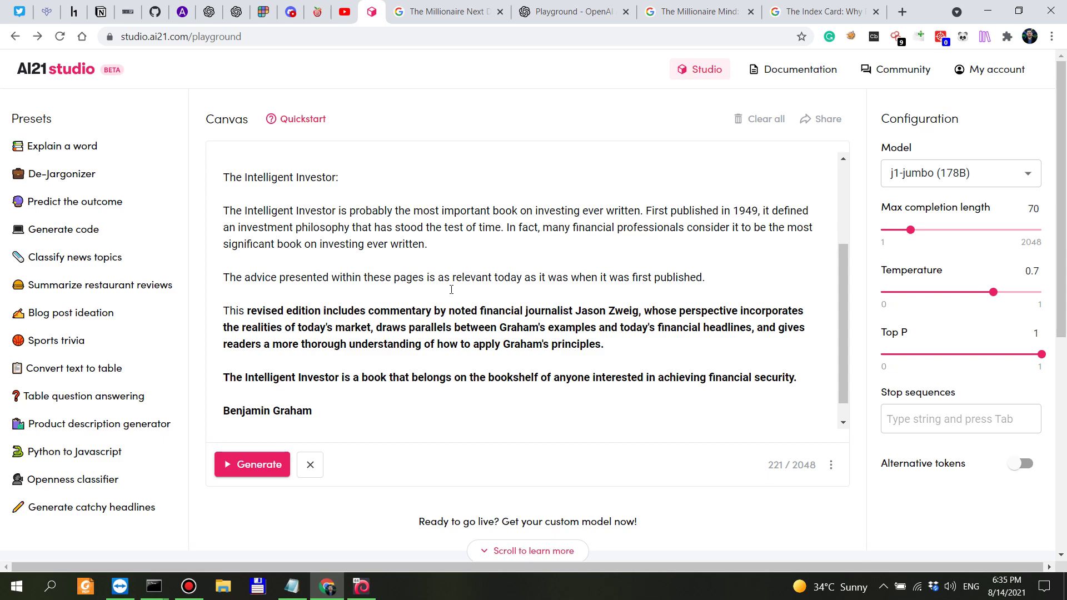
scroll(451, 289, "up", 5)
scroll(451, 289, "down", 5)
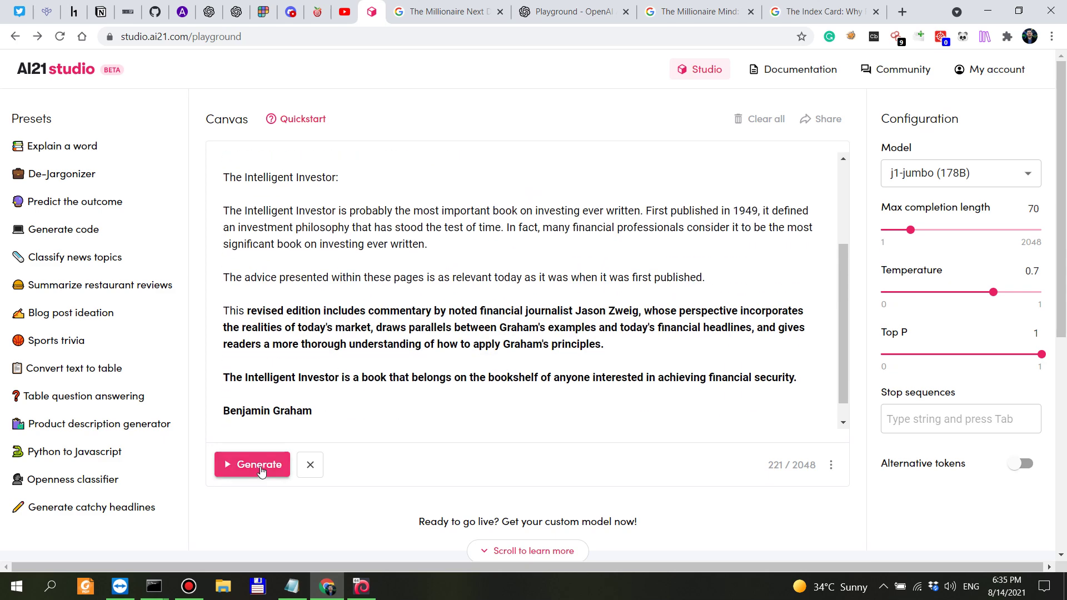
Generate a further j1-jumbo completion of the author's biography and review the whole text from the book list to its end.
left_click(236, 465)
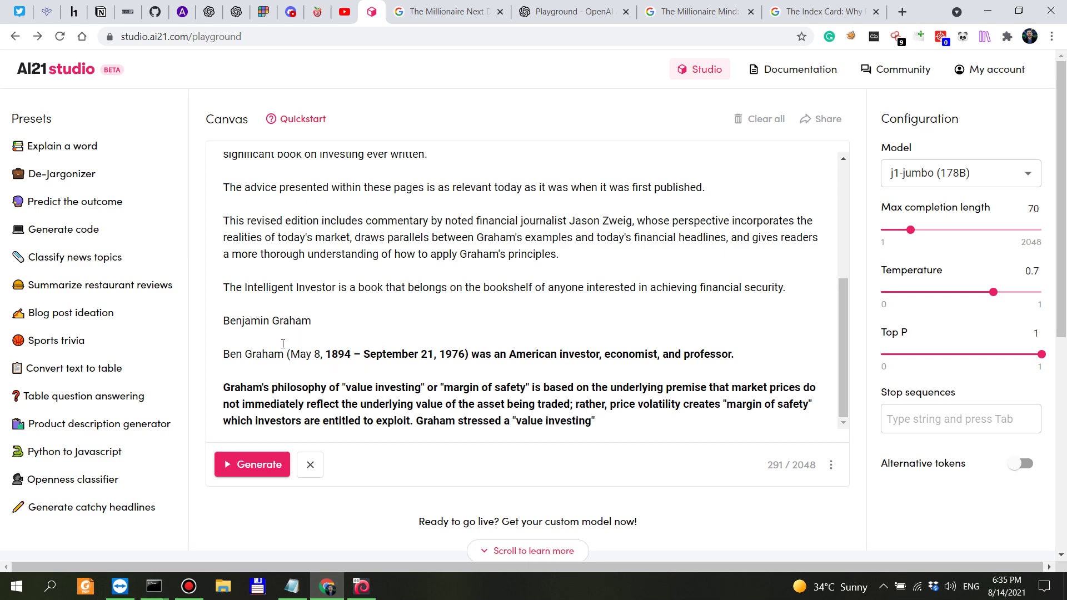
scroll(585, 405, "up", 4)
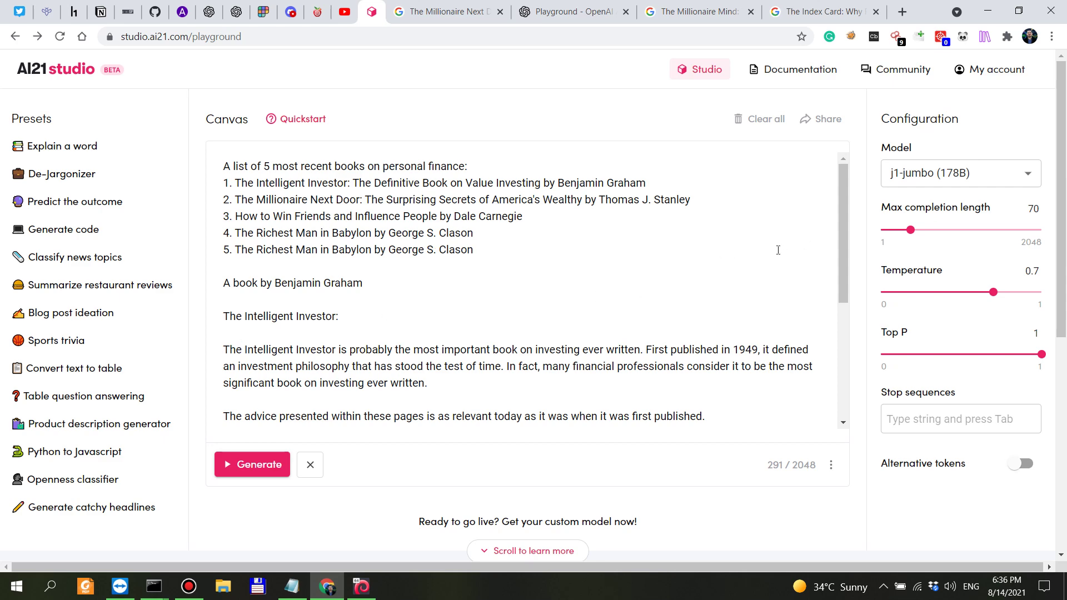
scroll(778, 250, "down", 5)
scroll(620, 282, "up", 5)
scroll(432, 272, "down", 1)
scroll(431, 271, "down", 4)
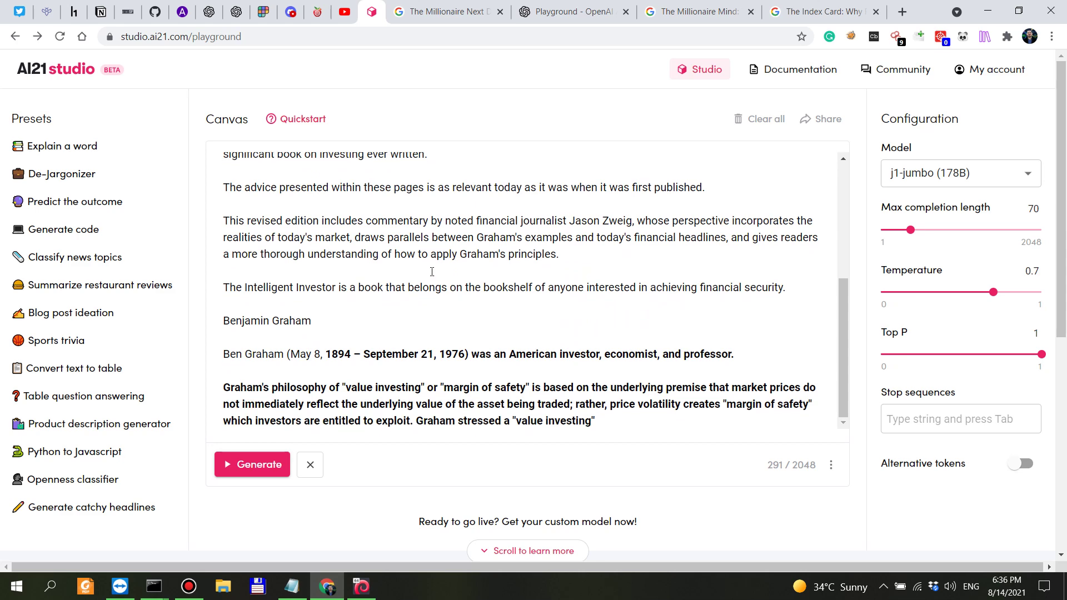
scroll(802, 418, "up", 4)
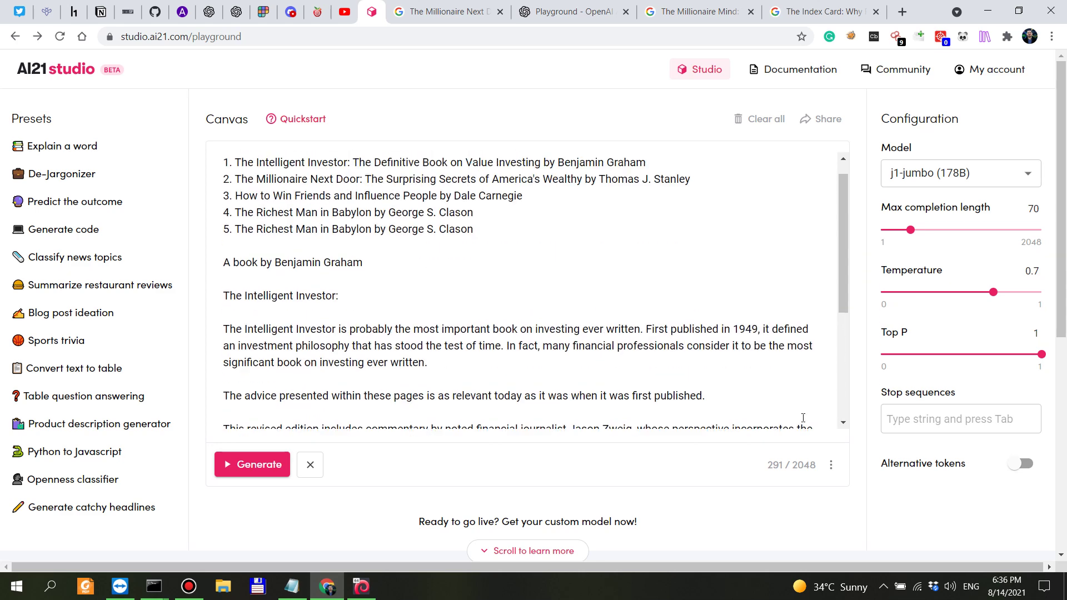
scroll(641, 376, "up", 1)
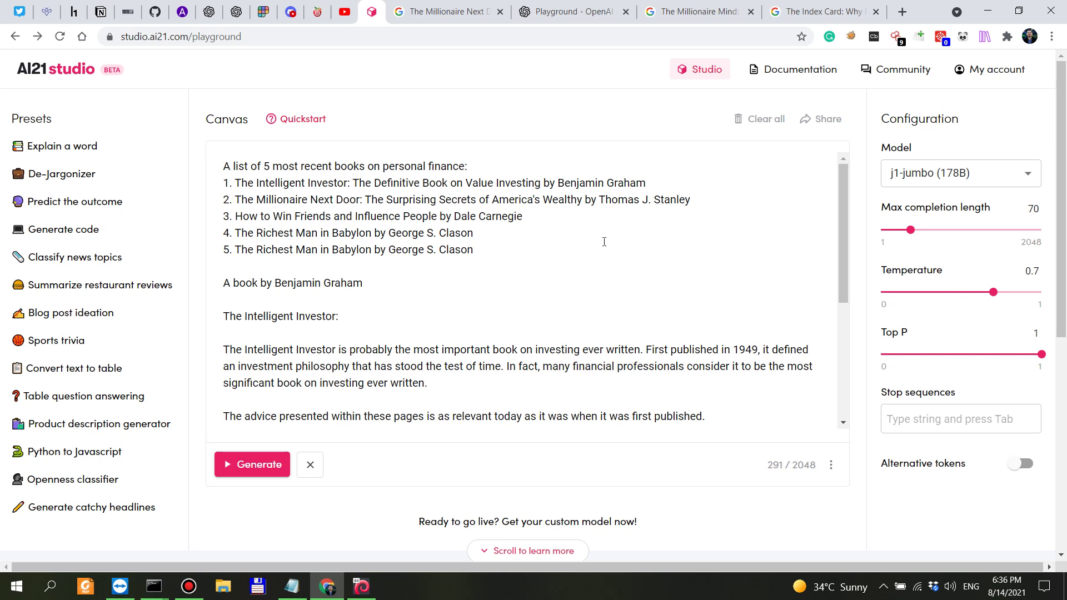
Check the daily j1-jumbo quota in the account details and return to the playground.
left_click(997, 68)
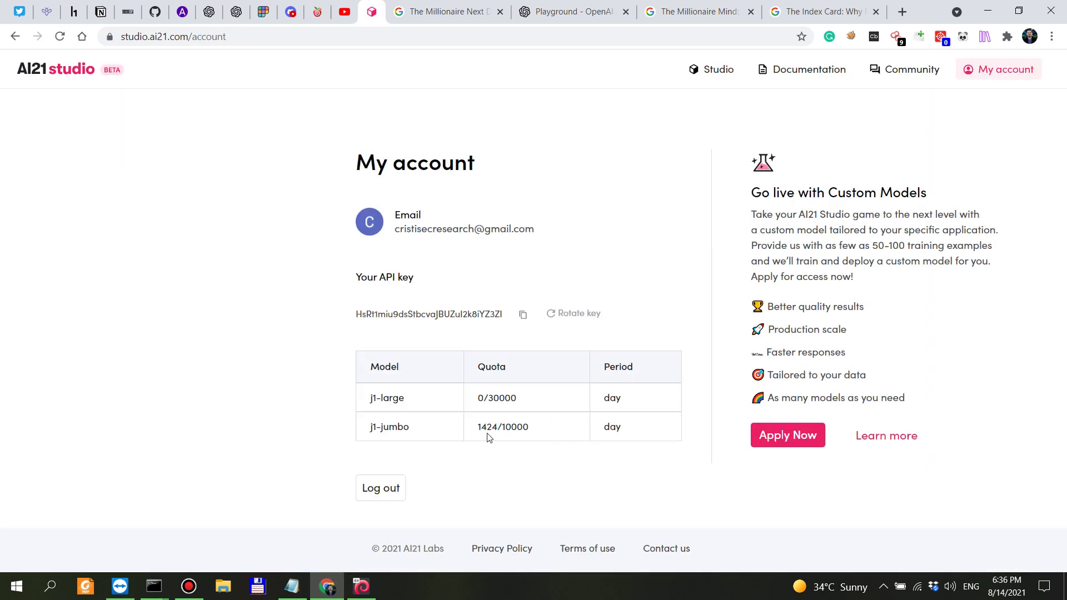
left_click_drag(478, 426, 543, 419)
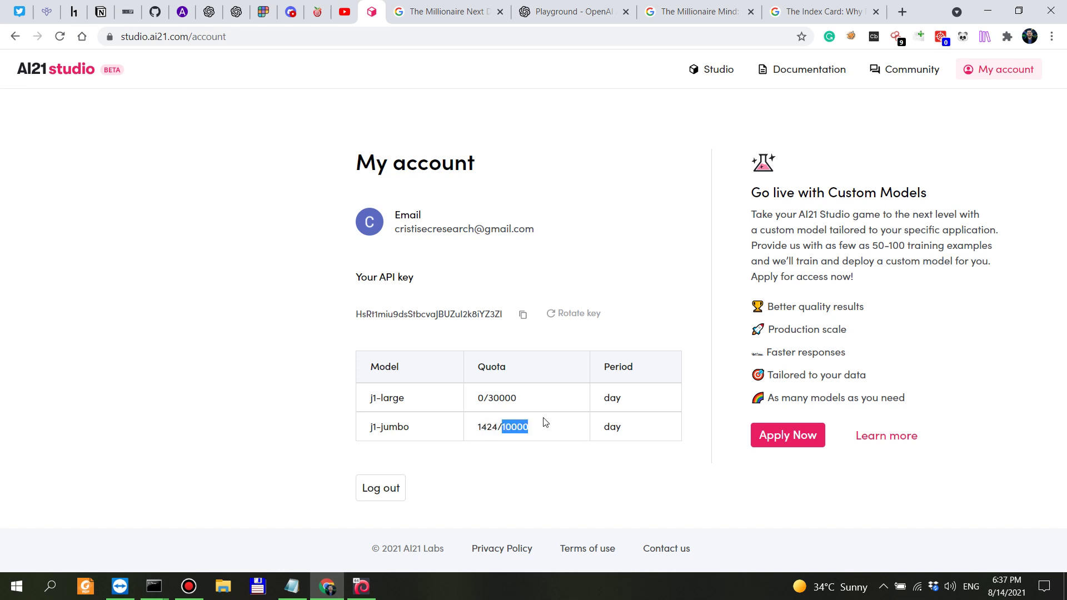
left_click(15, 36)
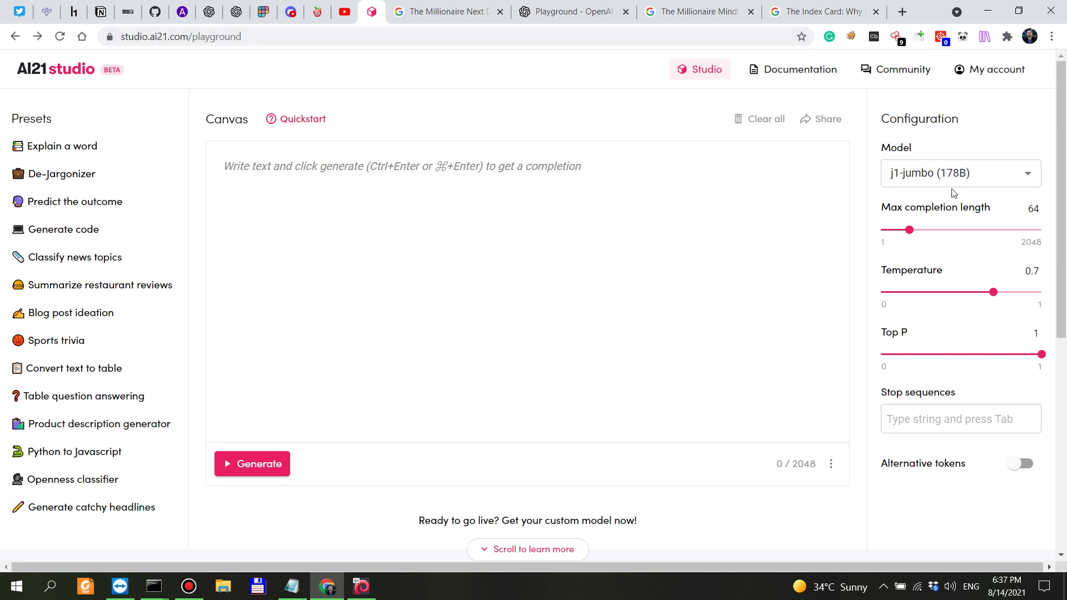
left_click(530, 294)
scroll(522, 285, "down", 7)
scroll(521, 285, "up", 7)
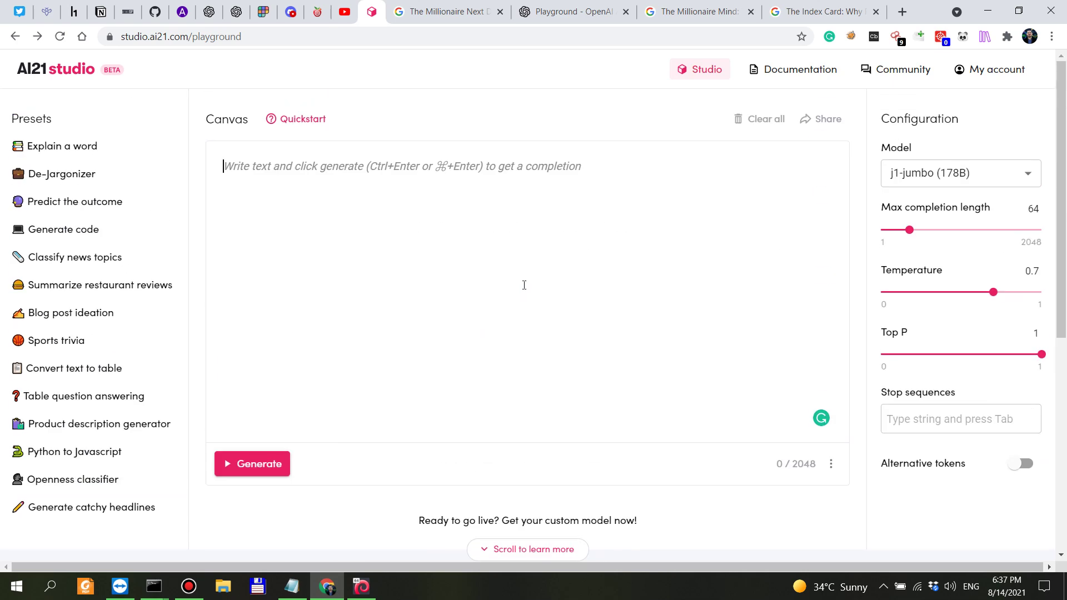